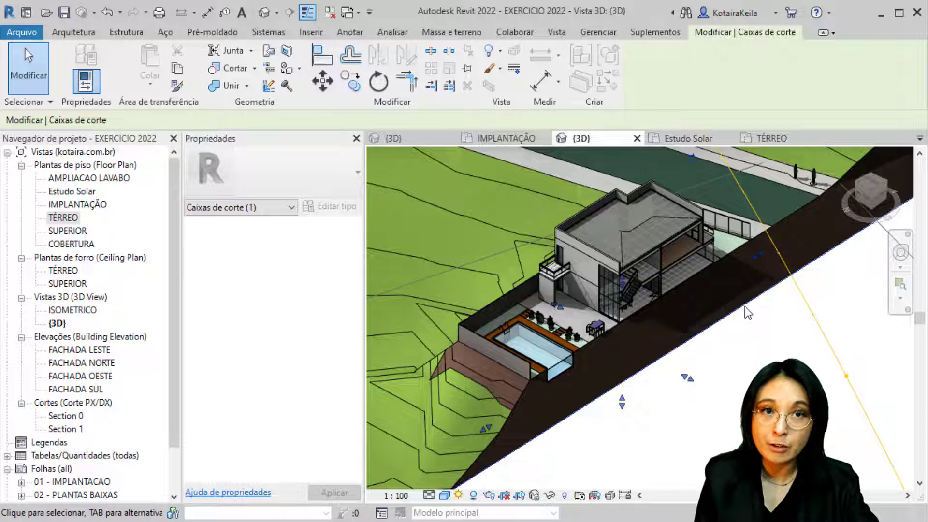
# Open the Estudo Solar floor plan and dismiss the unsaved-project reminder.
pyautogui.scroll(3, 652, 293)
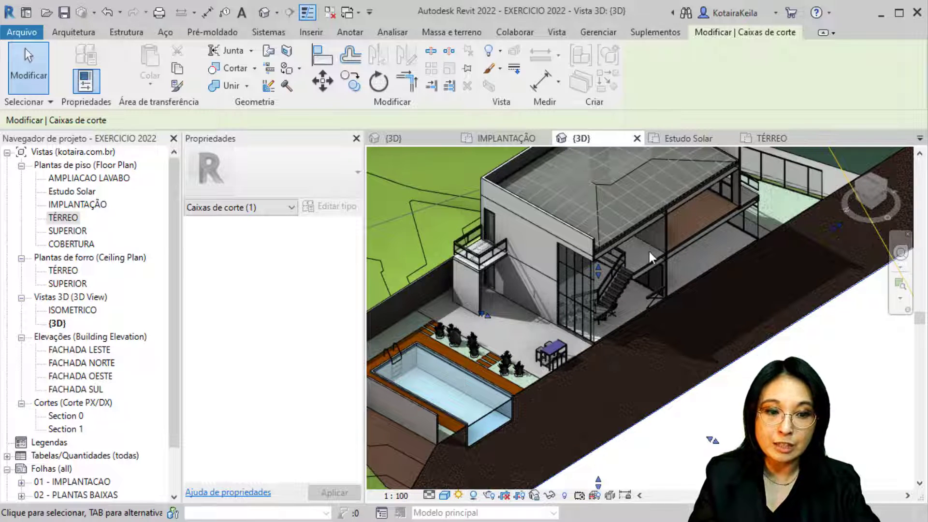
pyautogui.click(648, 251)
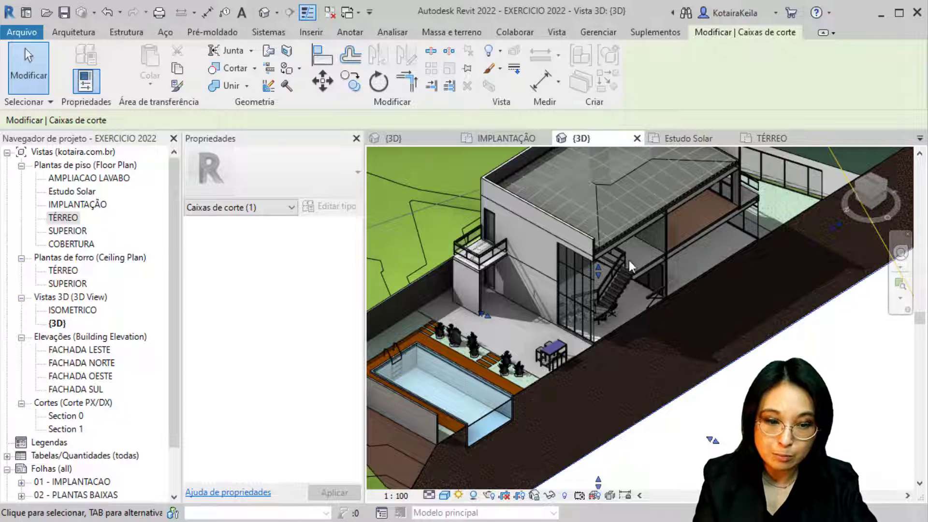
pyautogui.click(409, 399)
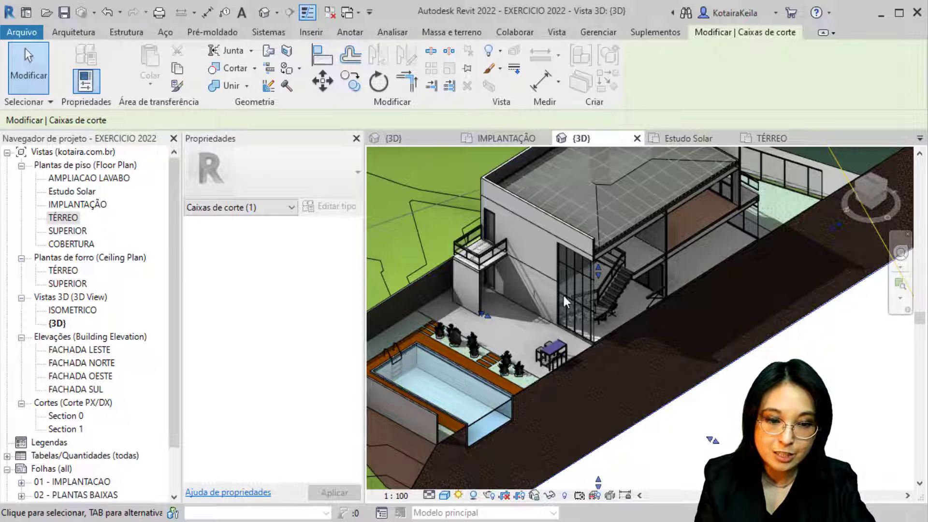
pyautogui.click(469, 259)
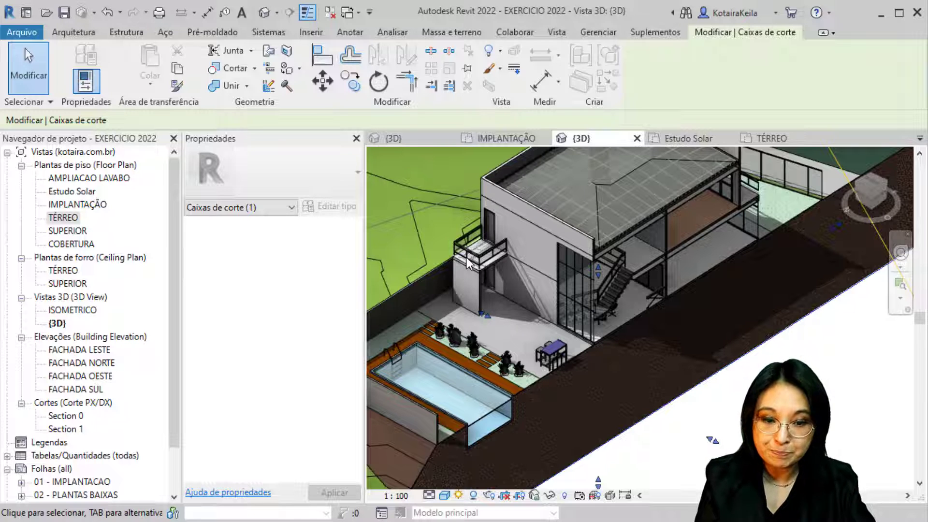
pyautogui.doubleClick(73, 191)
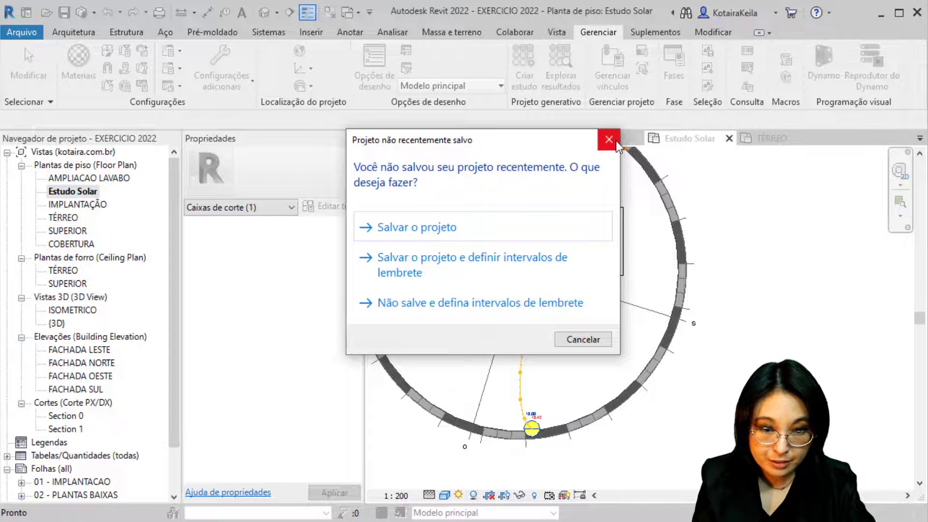
pyautogui.click(615, 140)
pyautogui.click(781, 285)
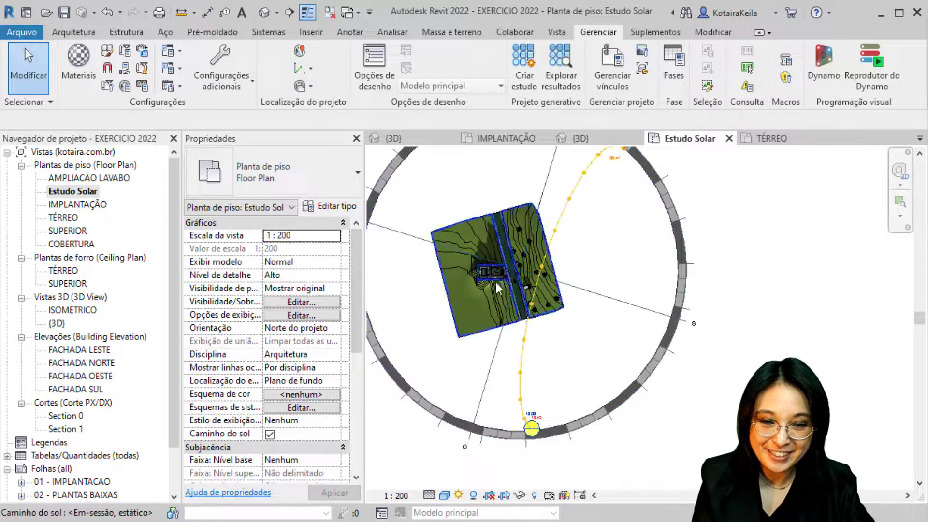
# Zoom and pan so the site sits centred inside the sun-path circle.
pyautogui.scroll(4, 479, 274)
pyautogui.scroll(3, 509, 271)
pyautogui.scroll(3, 508, 271)
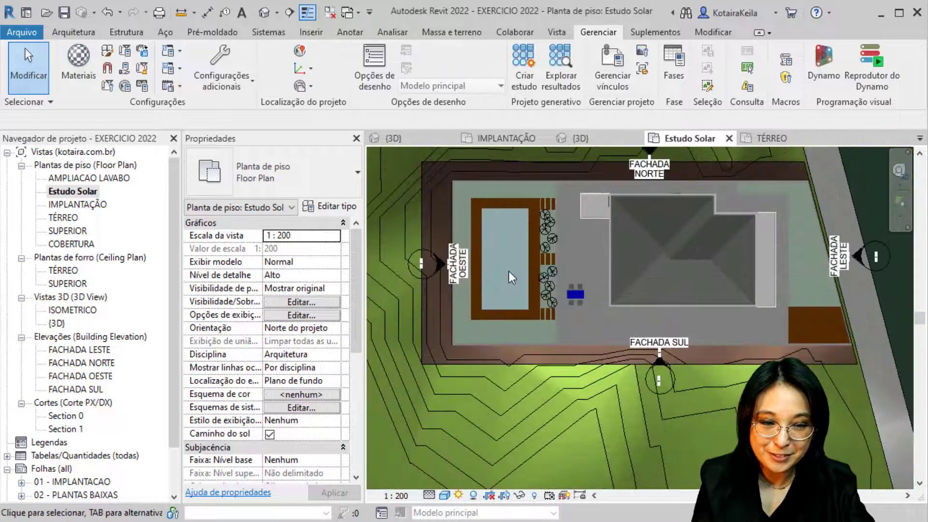
pyautogui.scroll(-3, 508, 271)
pyautogui.scroll(-5, 487, 262)
pyautogui.scroll(2, 608, 256)
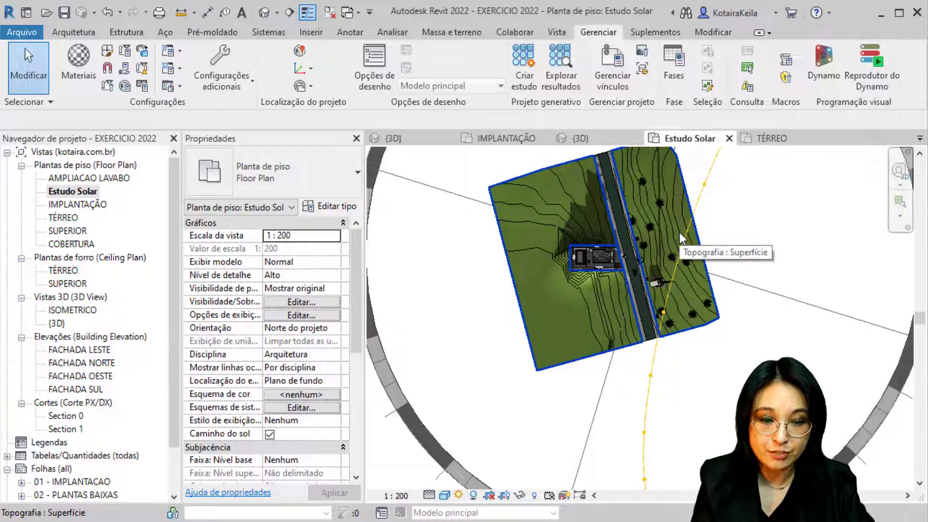
pyautogui.scroll(-2, 619, 256)
pyautogui.scroll(-4, 618, 255)
pyautogui.moveTo(661, 289)
pyautogui.mouseDown(button='middle')
pyautogui.moveTo(633, 256)
pyautogui.moveTo(565, 273)
pyautogui.mouseUp(button='middle')
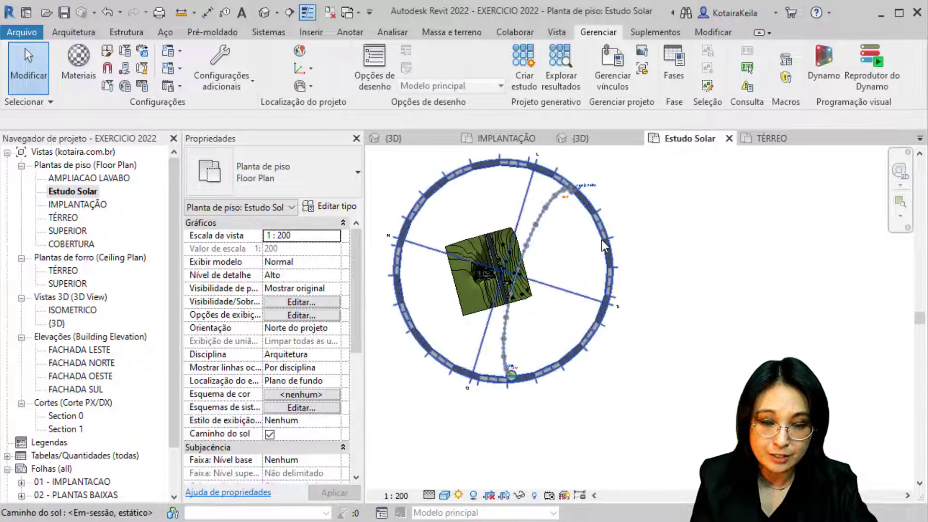
# Set the sun path to Caminho do sol desativado and zoom in on the house.
pyautogui.click(459, 494)
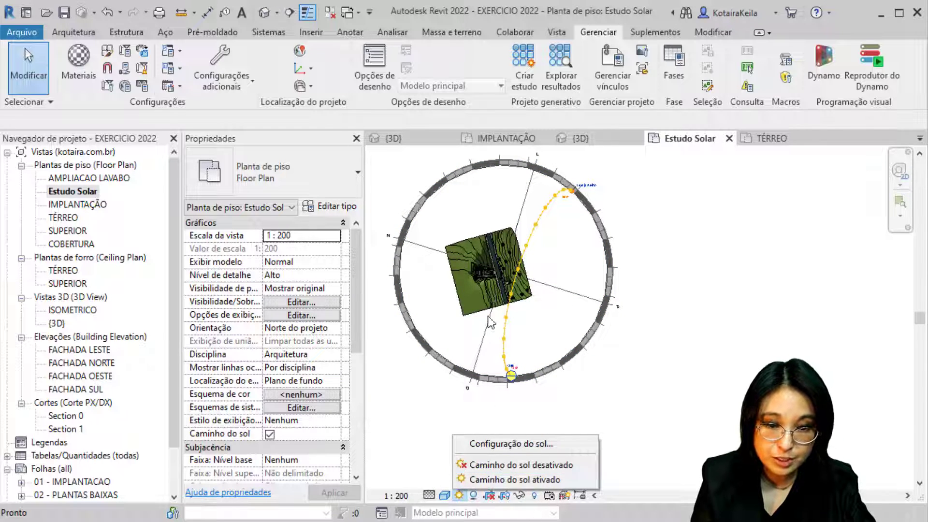
pyautogui.click(503, 463)
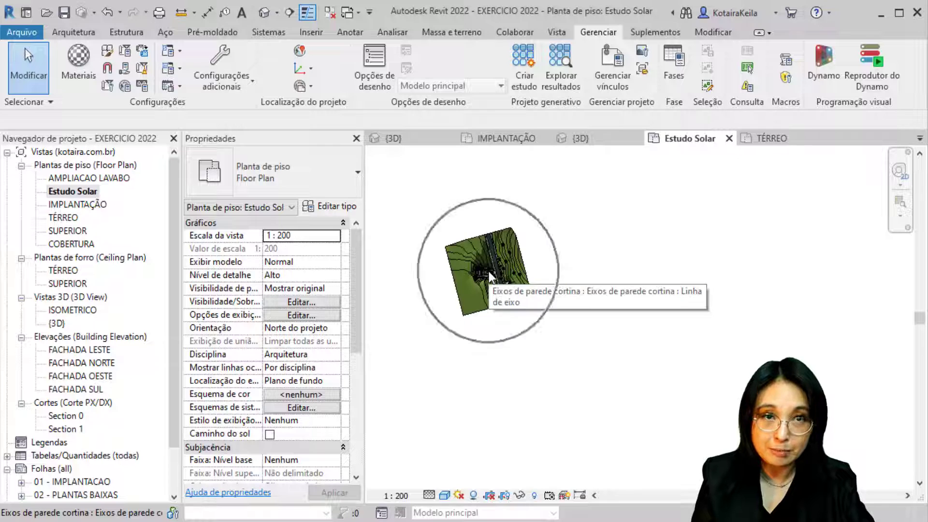
pyautogui.click(459, 494)
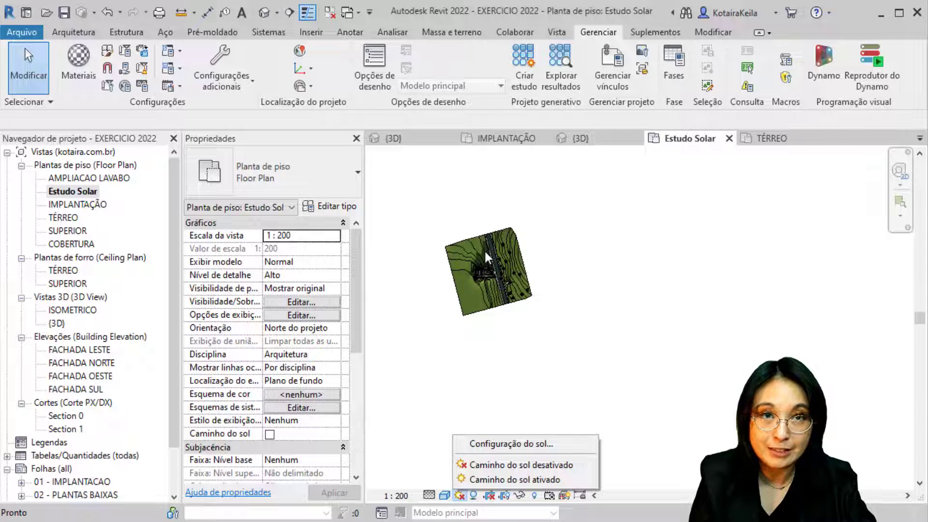
pyautogui.click(440, 391)
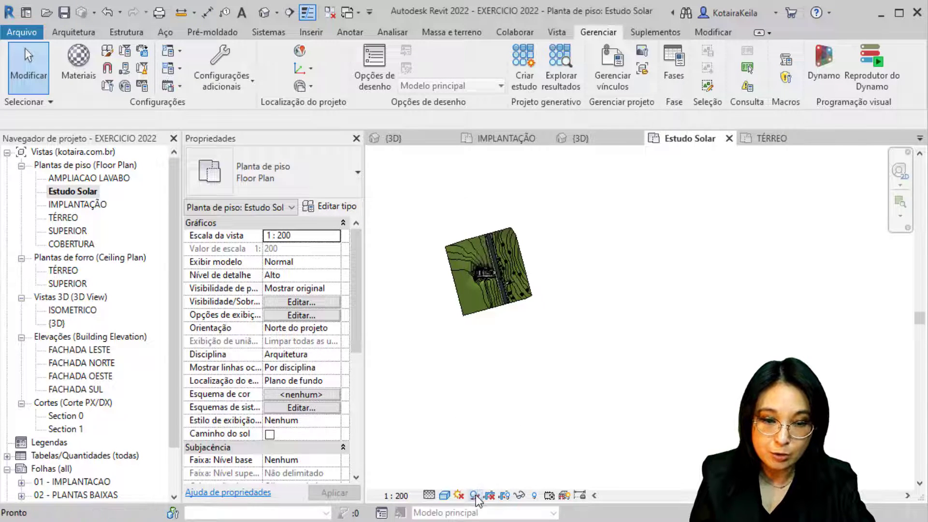
pyautogui.click(459, 495)
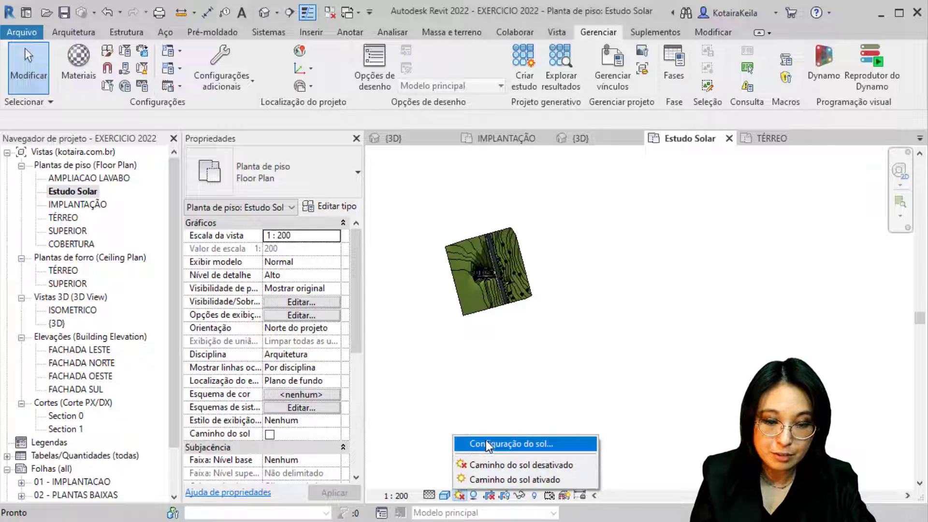
pyautogui.click(505, 465)
pyautogui.scroll(4, 479, 302)
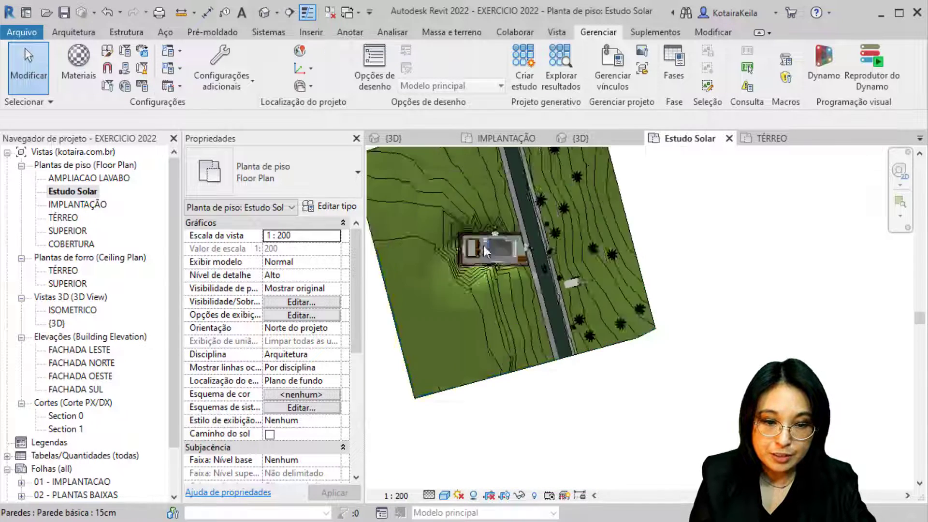
pyautogui.scroll(3, 480, 302)
pyautogui.scroll(1, 479, 302)
pyautogui.scroll(-2, 479, 302)
pyautogui.scroll(2, 454, 339)
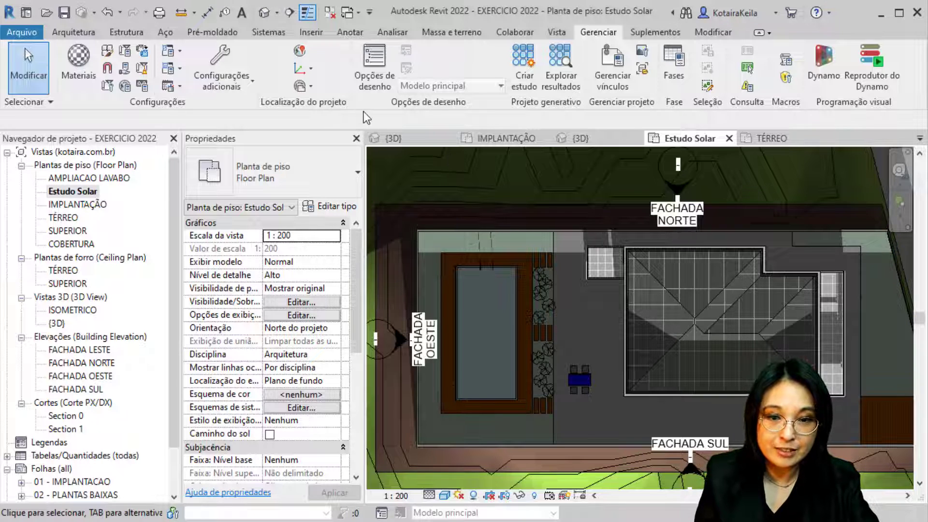
# Choose Câmera from the Vista 3D dropdown to start a perspective camera.
pyautogui.click(555, 36)
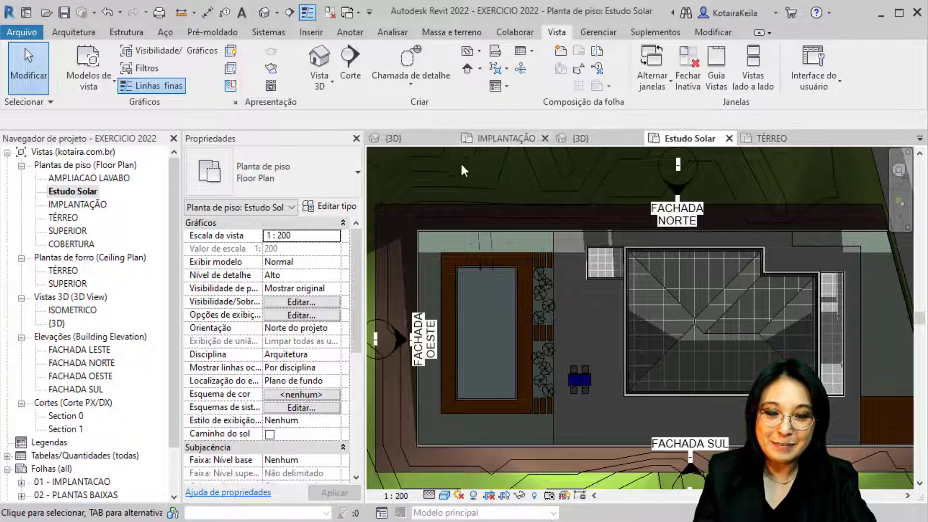
pyautogui.click(326, 95)
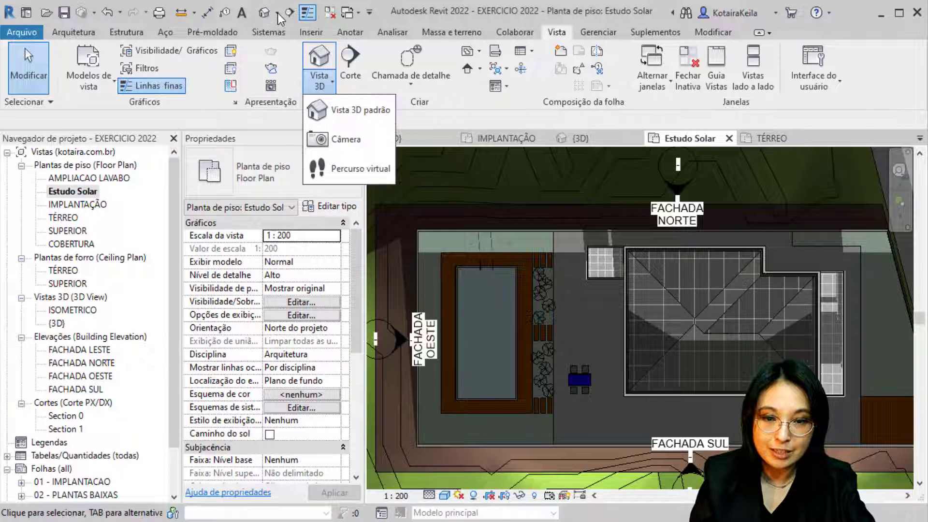
pyautogui.click(278, 14)
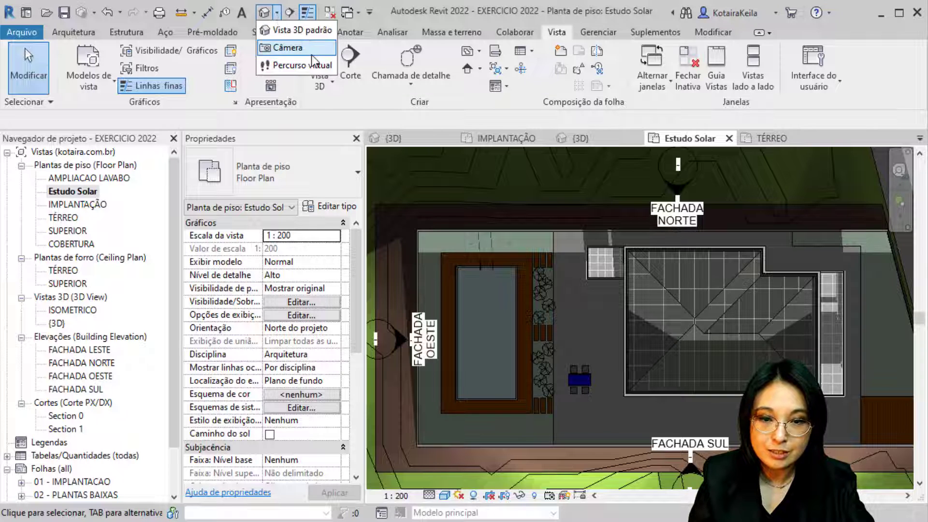
pyautogui.moveTo(288, 48)
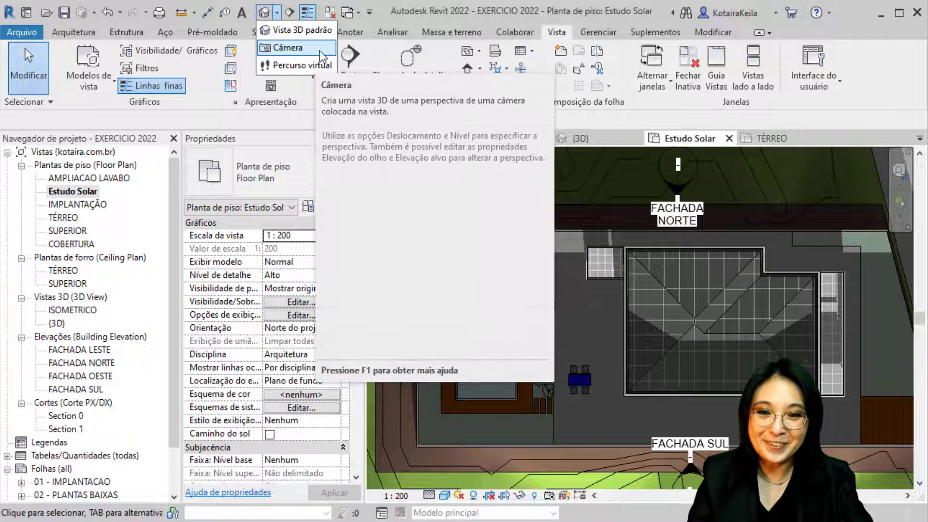
pyautogui.click(315, 50)
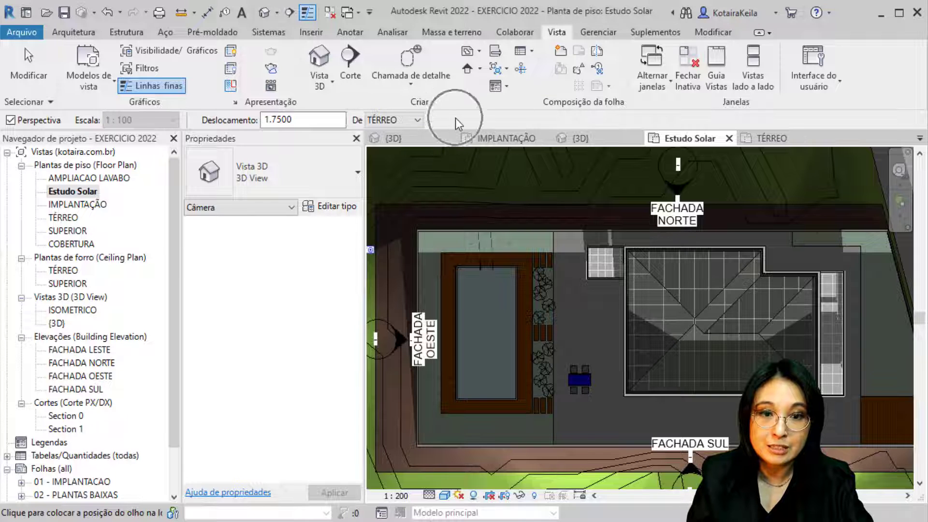
# Keep Perspective checked and set the camera Offset to 1.7500 from TÉRREO.
pyautogui.click(10, 121)
pyautogui.click(115, 120)
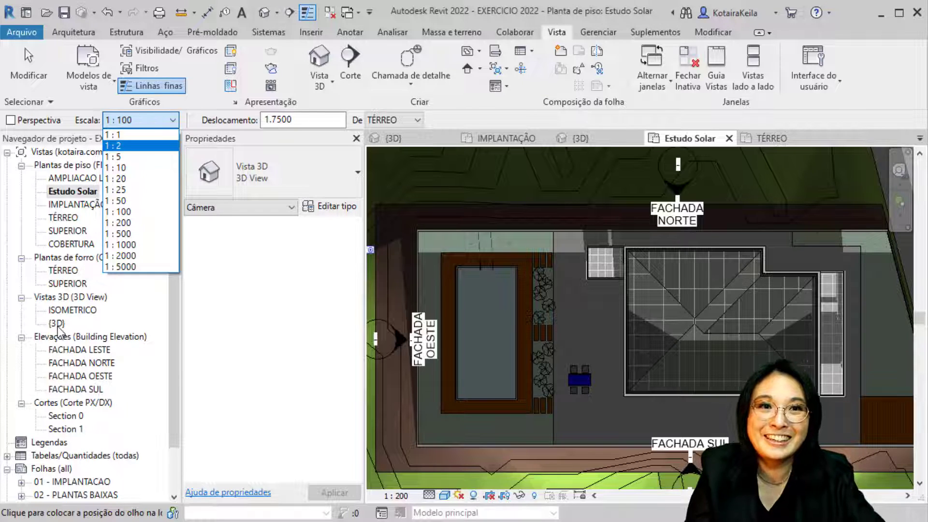
pyautogui.click(12, 125)
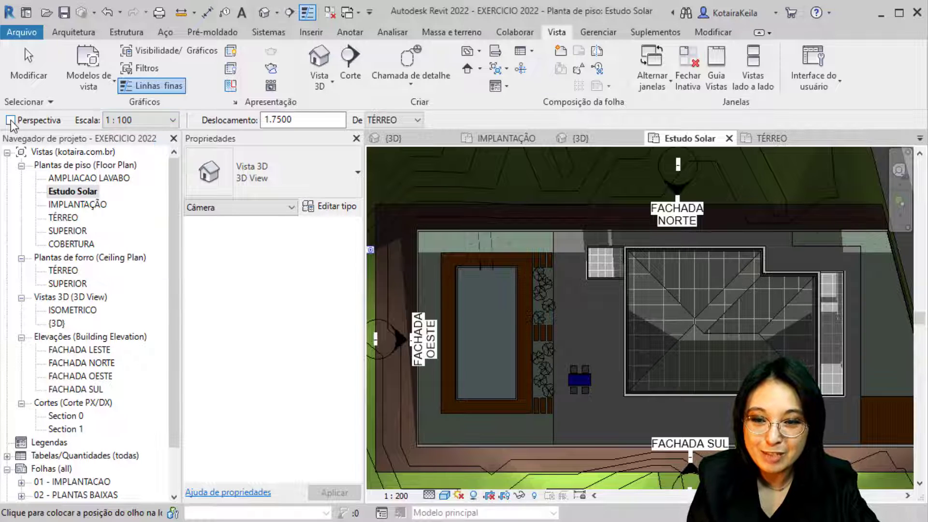
pyautogui.click(10, 121)
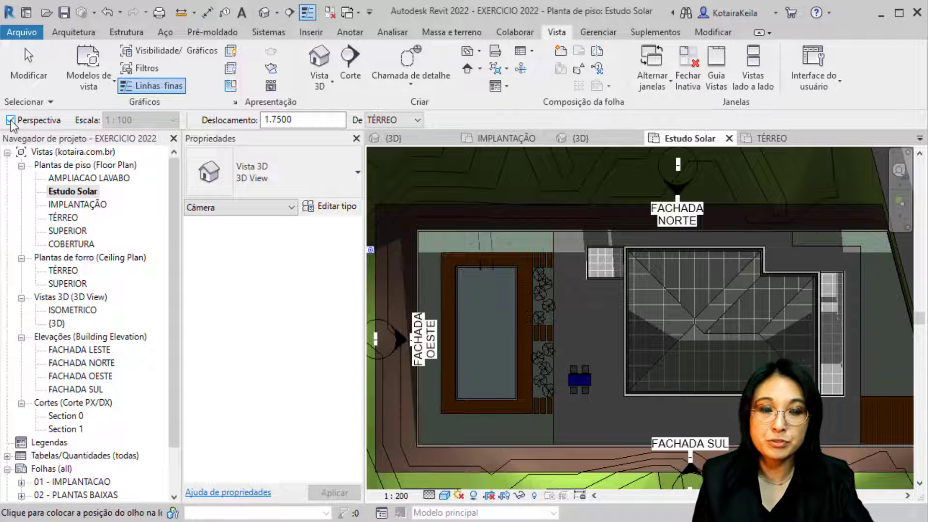
pyautogui.click(10, 125)
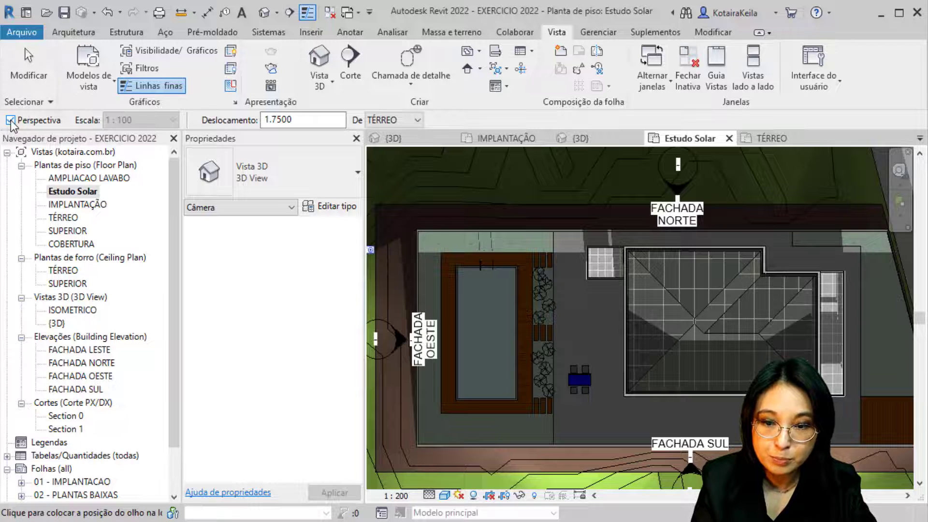
pyautogui.click(390, 124)
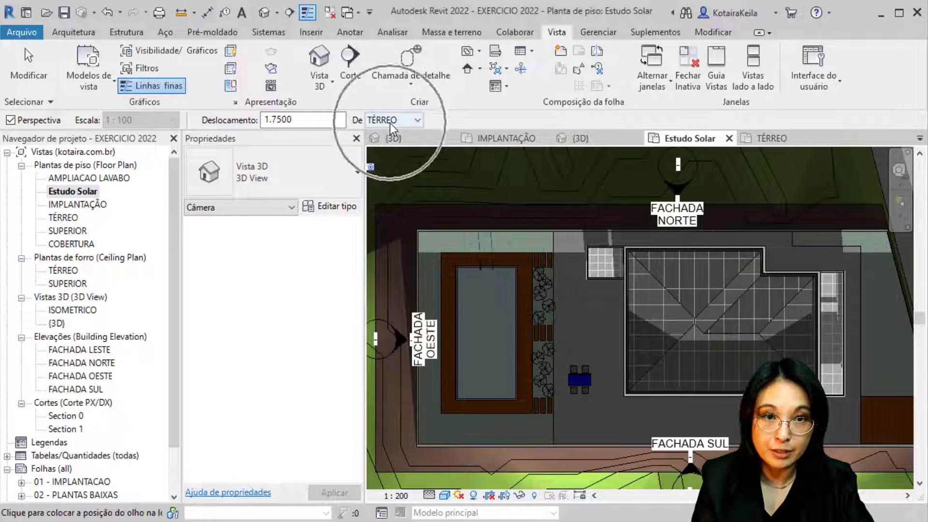
pyautogui.click(291, 119)
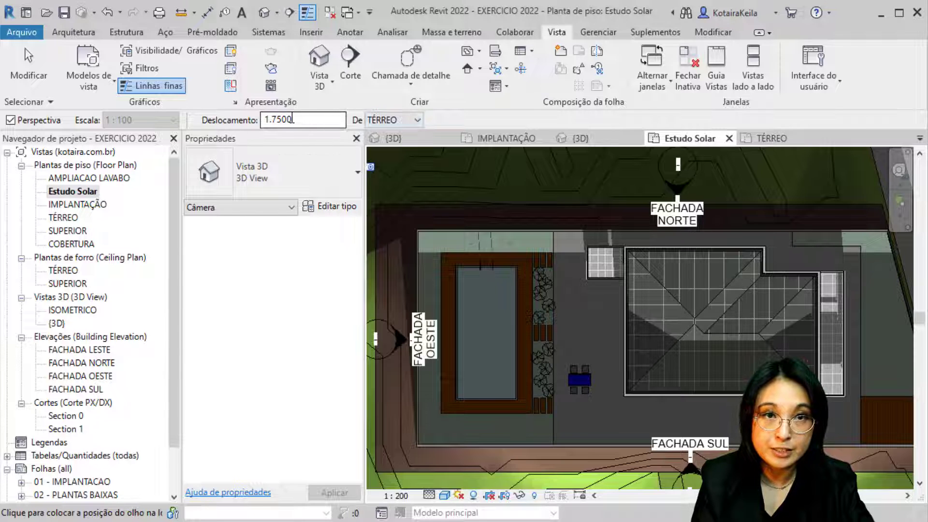
pyautogui.doubleClick(312, 127)
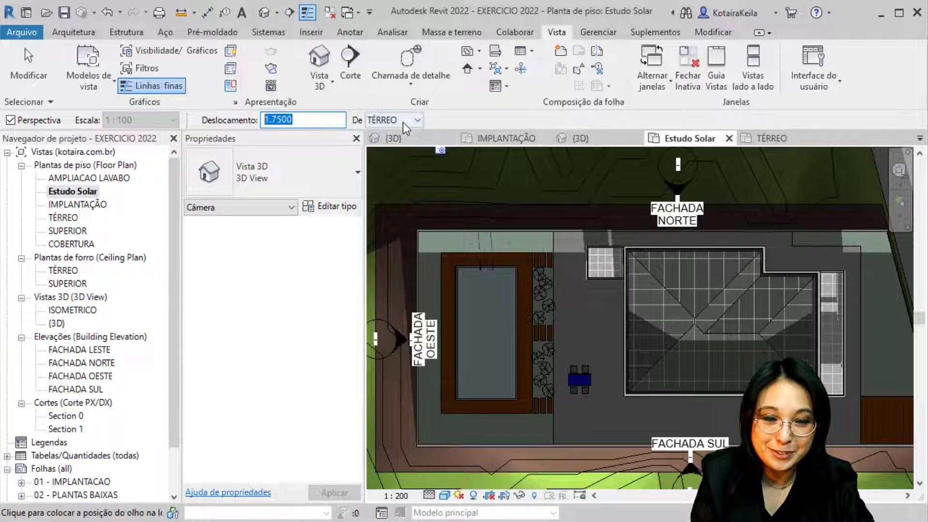
pyautogui.doubleClick(278, 120)
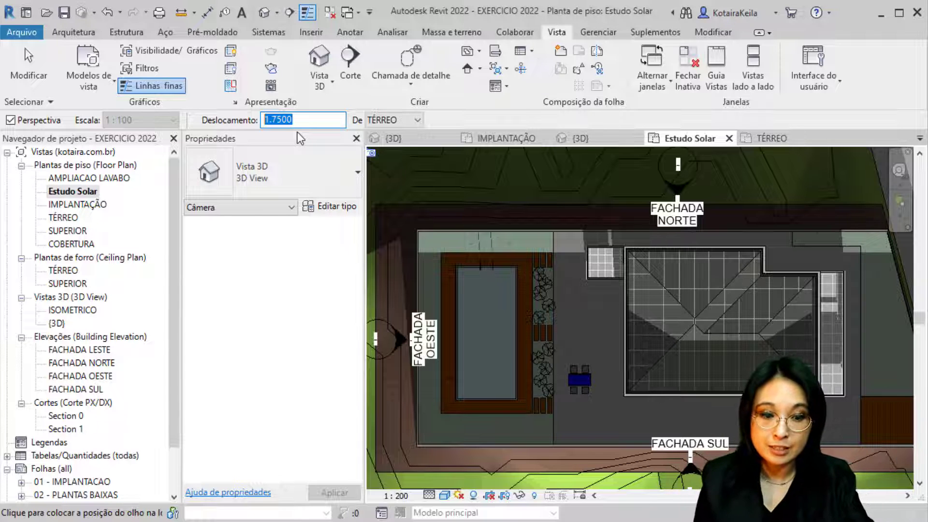
# Enter 1.5 as the camera Offset above TÉRREO, correcting a mistaken entry of 1.
pyautogui.write('1.5')
pyautogui.press('Return')
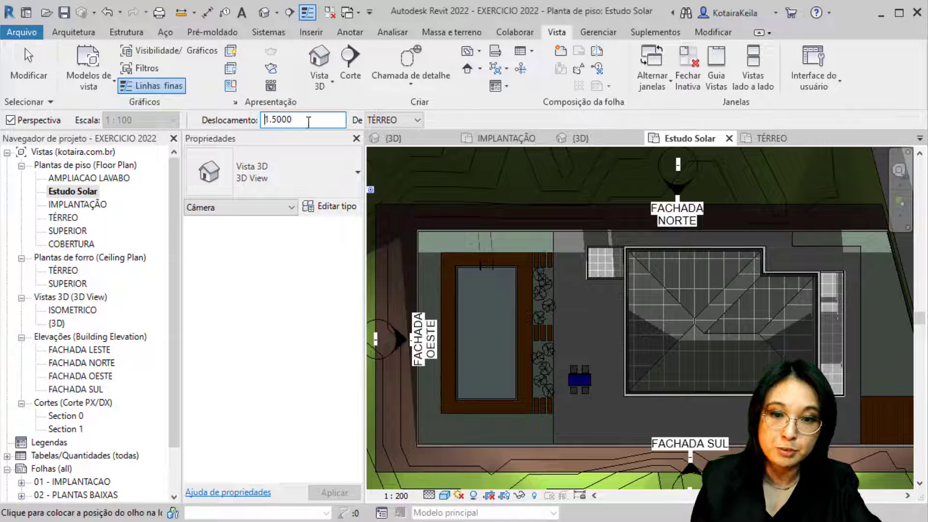
pyautogui.doubleClick(269, 121)
pyautogui.write('1')
pyautogui.press('Return')
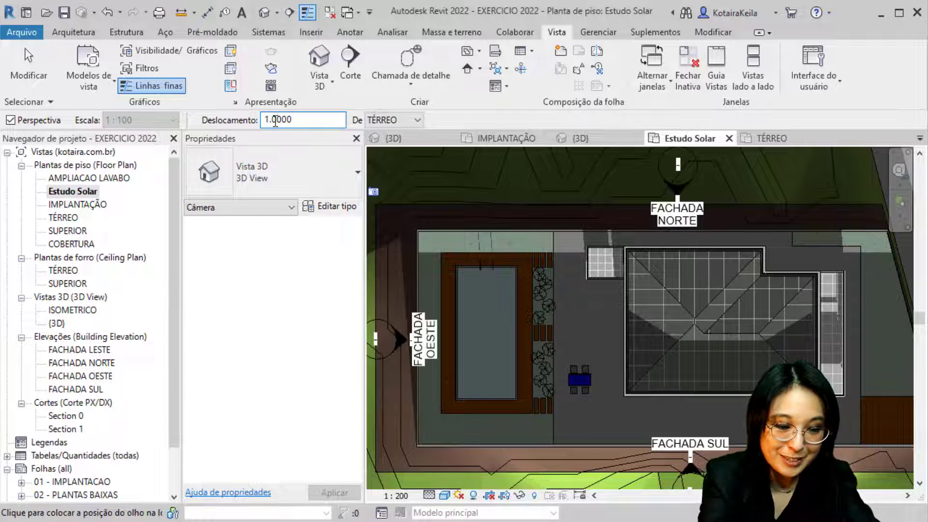
pyautogui.write('5')
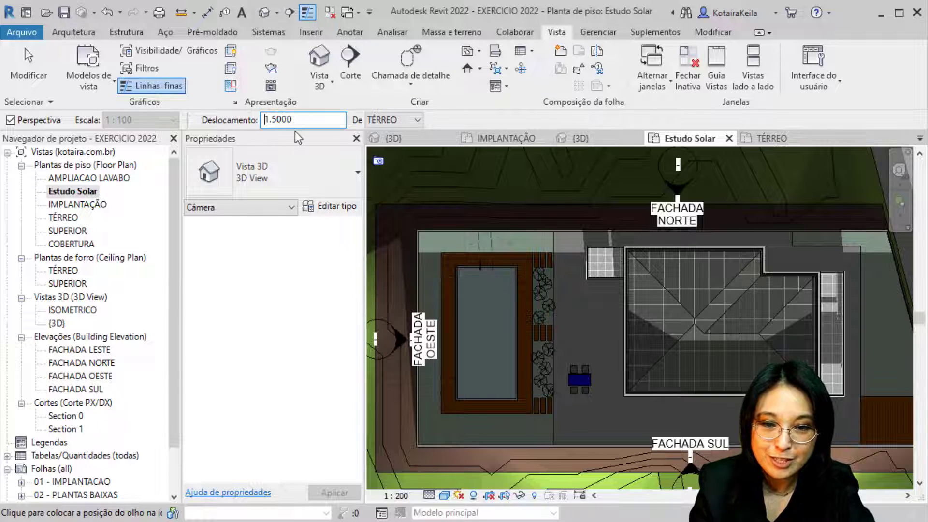
pyautogui.press('Return')
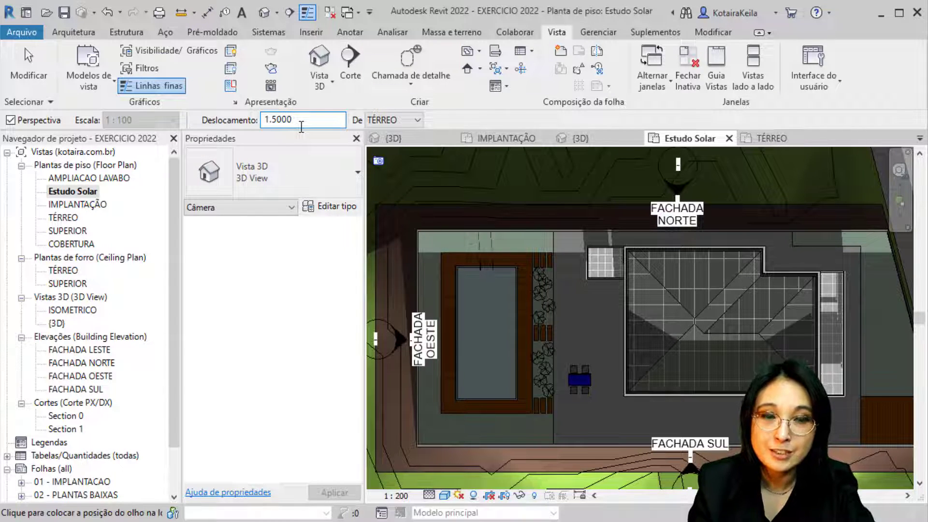
# Place the camera eye point at the house after zooming out and recentring the site plan.
pyautogui.click(425, 399)
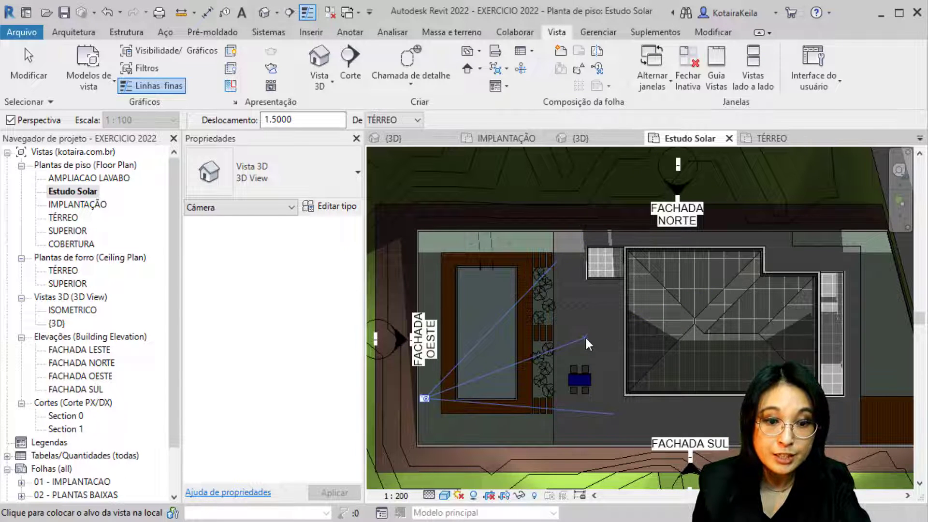
pyautogui.click(511, 360)
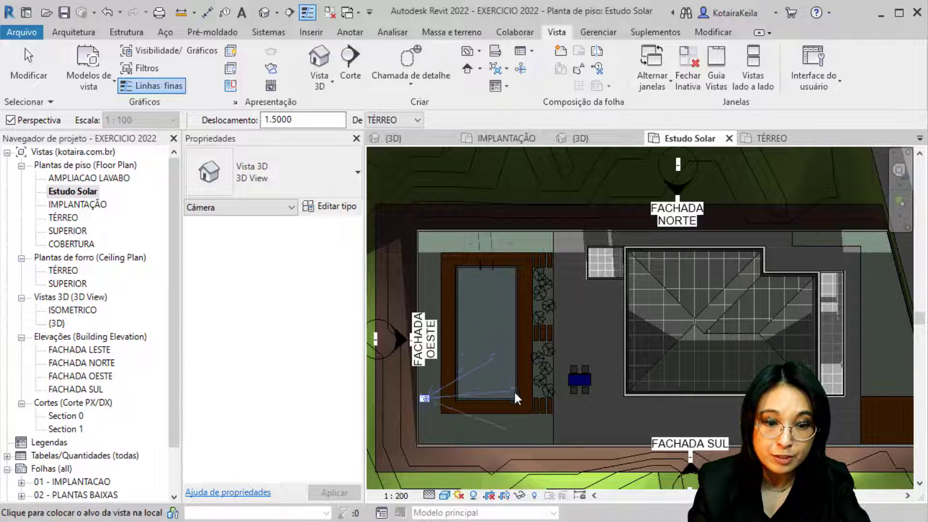
pyautogui.click(515, 360)
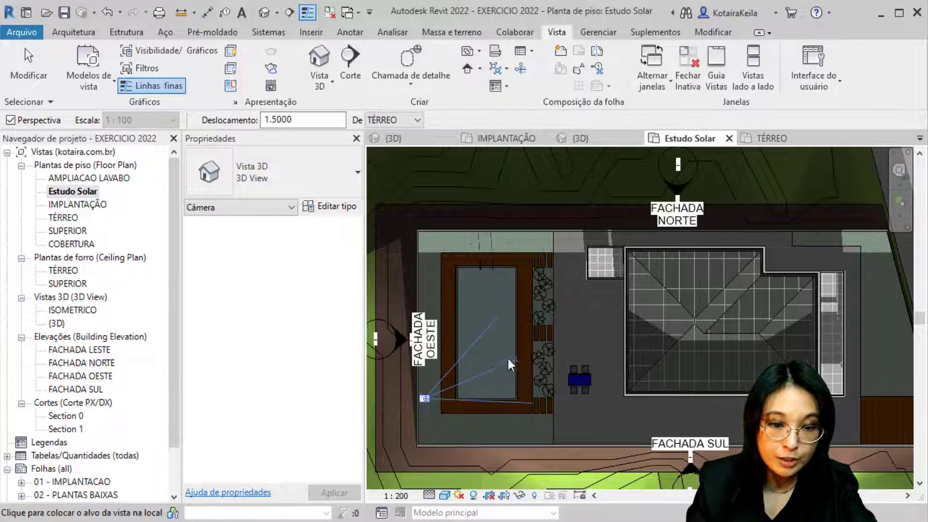
pyautogui.scroll(-5, 492, 353)
pyautogui.scroll(-1, 493, 360)
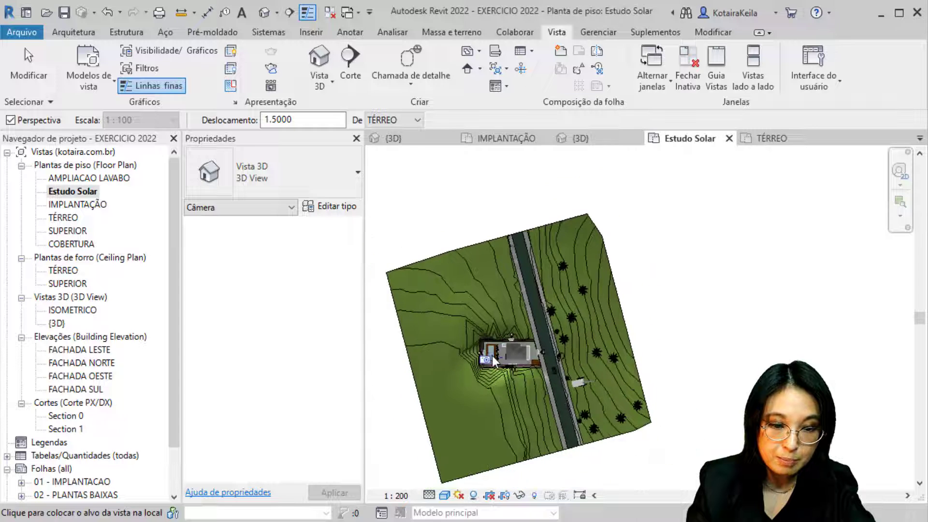
pyautogui.moveTo(493, 360)
pyautogui.mouseDown(button='middle')
pyautogui.moveTo(416, 362)
pyautogui.moveTo(401, 378)
pyautogui.mouseUp(button='middle')
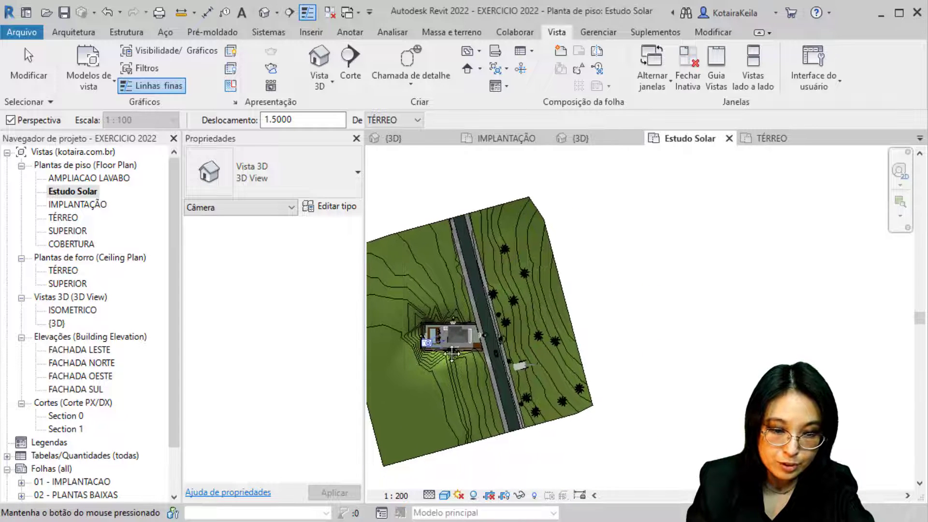
pyautogui.click(401, 378)
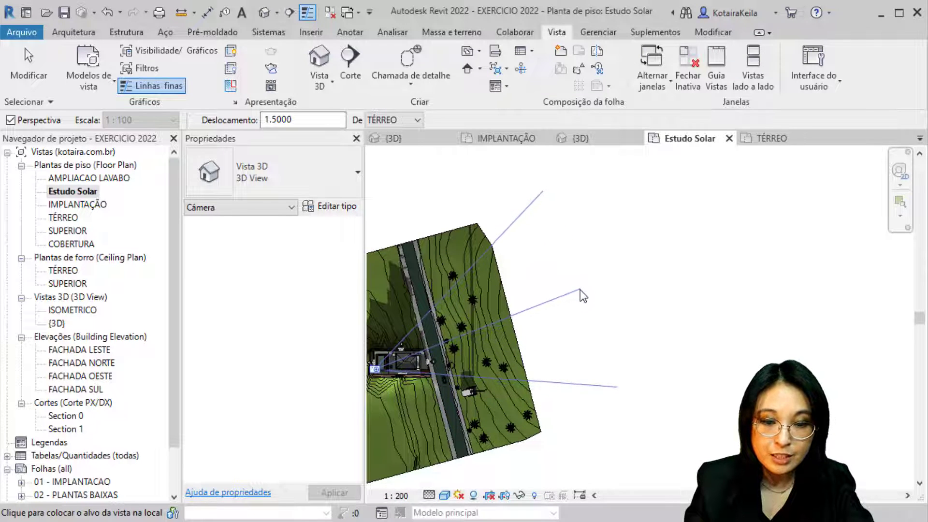
# Set the camera target to create Vista 3D 1 and enlarge its crop region downward and sideways.
pyautogui.click(580, 289)
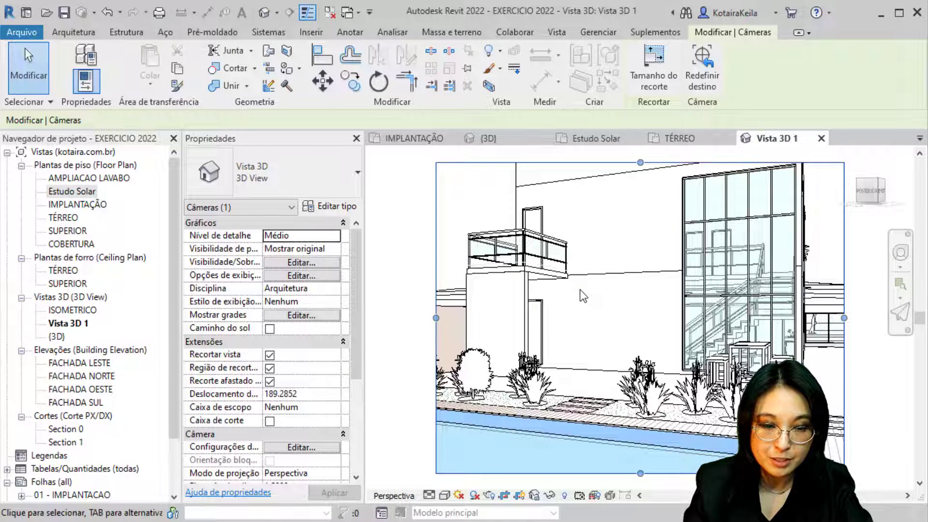
pyautogui.scroll(-4, 515, 292)
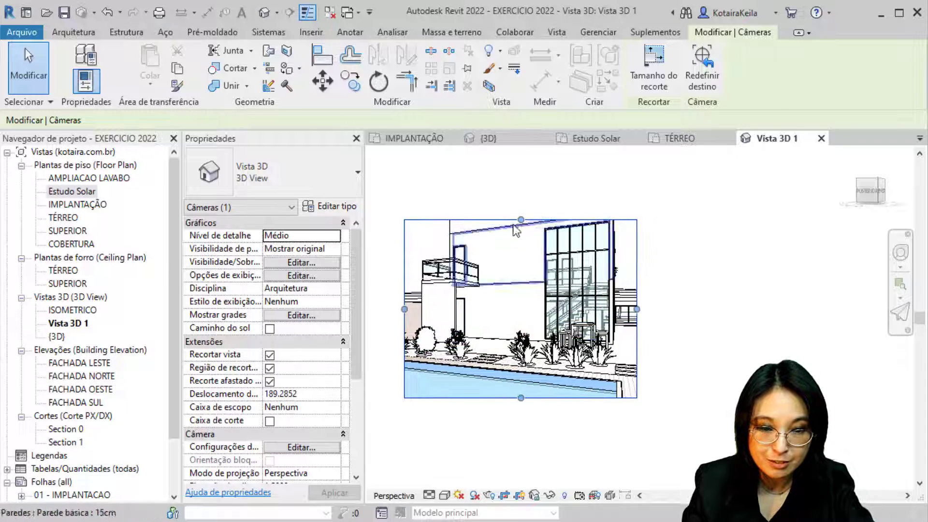
pyautogui.moveTo(483, 295); pyautogui.dragTo(530, 430)
pyautogui.scroll(-3, 464, 280)
pyautogui.moveTo(460, 269); pyautogui.dragTo(384, 269)
pyautogui.moveTo(605, 269); pyautogui.dragTo(650, 271)
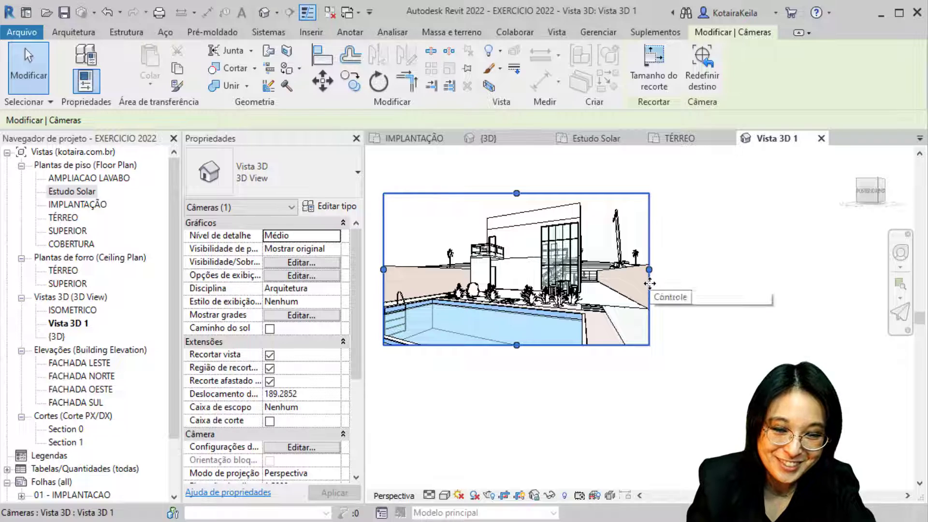
# Widen the Vista 3D 1 crop region further left and right into a panoramic strip.
pyautogui.scroll(-3, 648, 284)
pyautogui.scroll(-2, 628, 309)
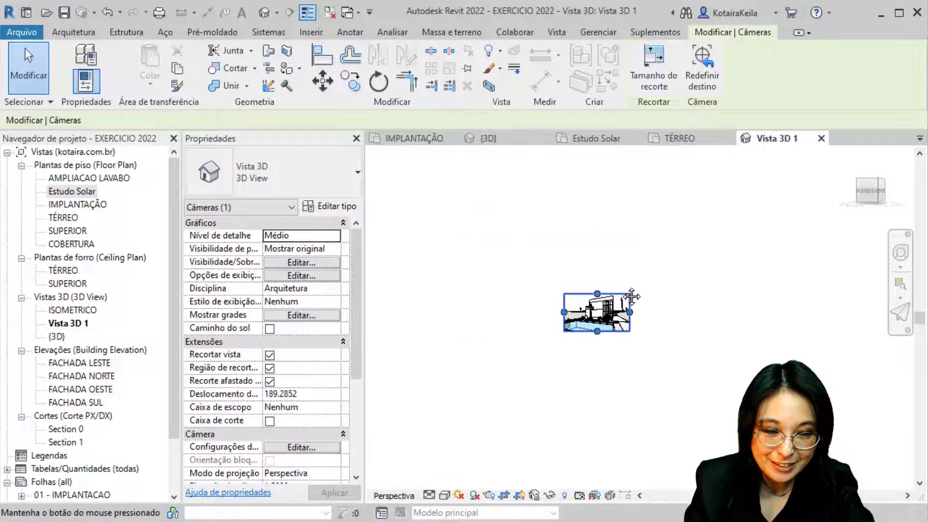
pyautogui.moveTo(598, 335); pyautogui.dragTo(590, 266, button='middle')
pyautogui.moveTo(554, 245); pyautogui.dragTo(395, 245)
pyautogui.moveTo(620, 244); pyautogui.dragTo(824, 245)
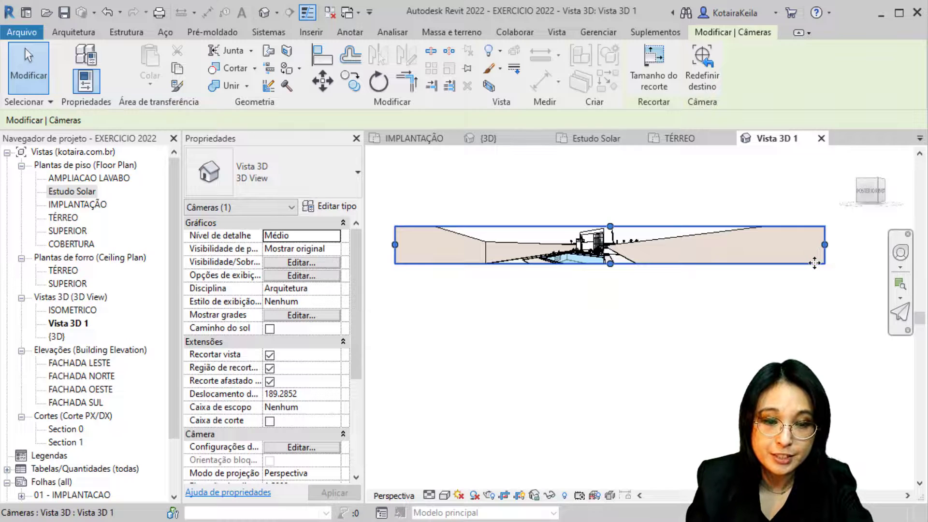
pyautogui.scroll(2, 639, 245)
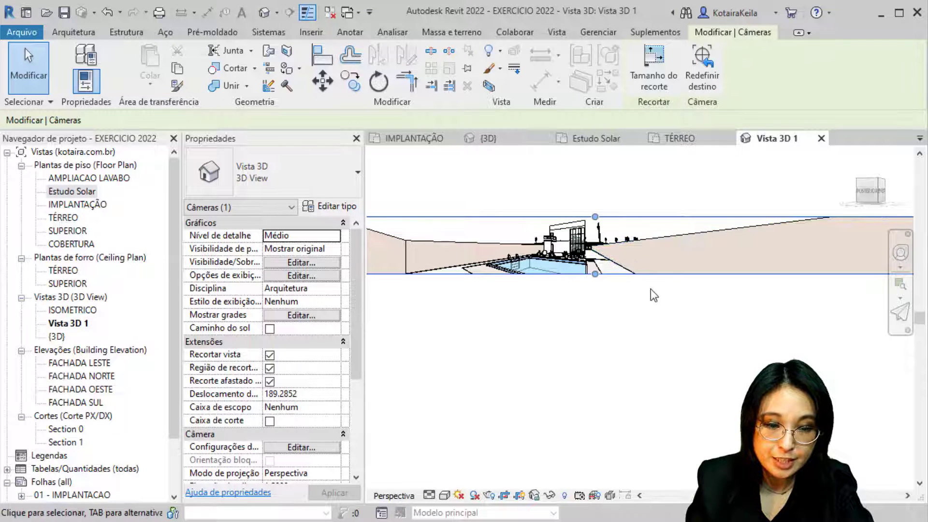
pyautogui.moveTo(653, 295); pyautogui.dragTo(670, 321, button='middle')
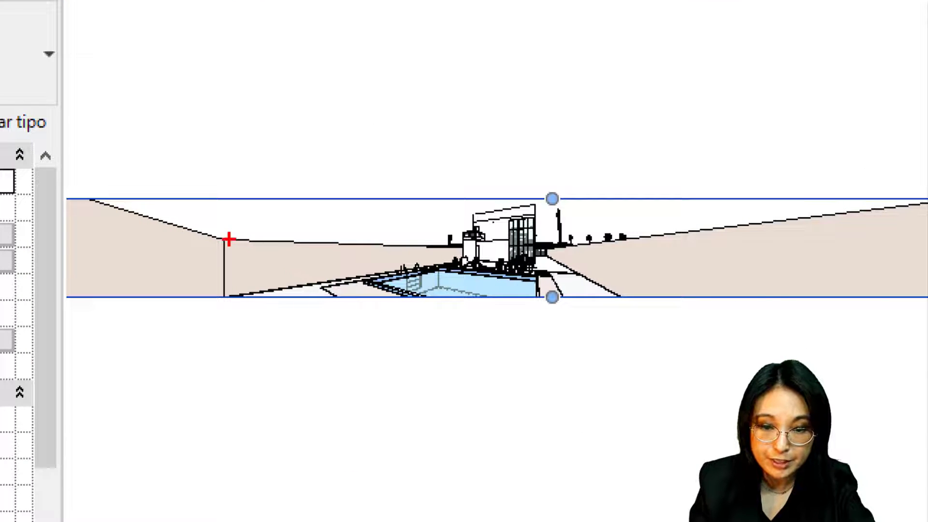
pyautogui.moveTo(262, 239); pyautogui.dragTo(493, 245)
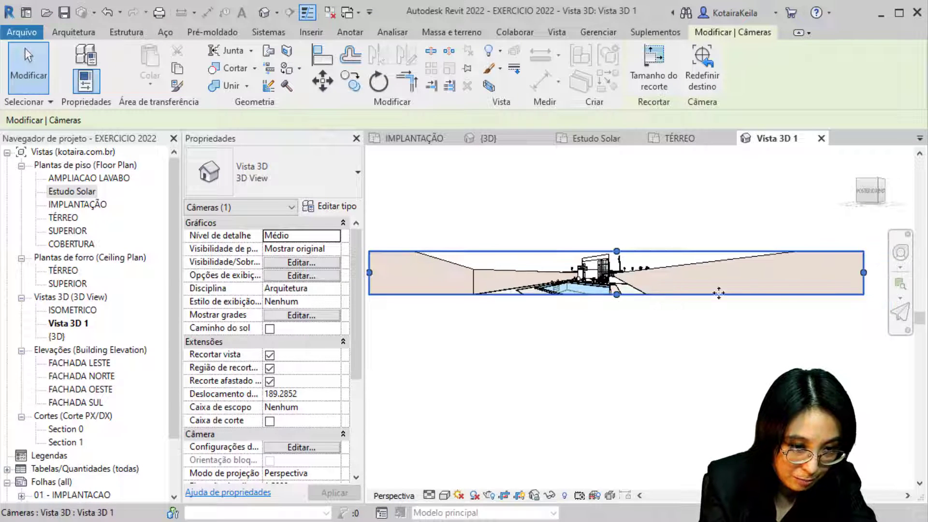
# Pull the crop region's right and left edges inward and zoom in on the house and pool.
pyautogui.moveTo(893, 269); pyautogui.dragTo(632, 272)
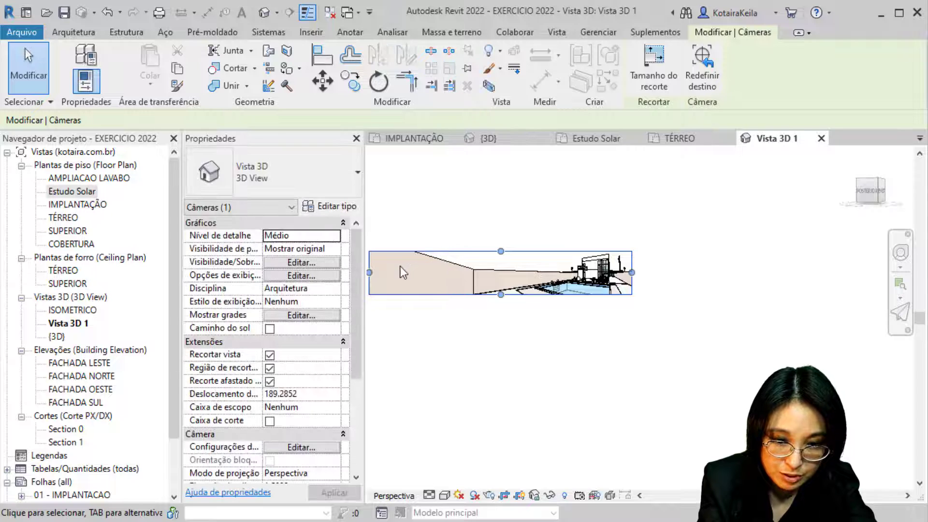
pyautogui.moveTo(369, 272); pyautogui.dragTo(543, 273)
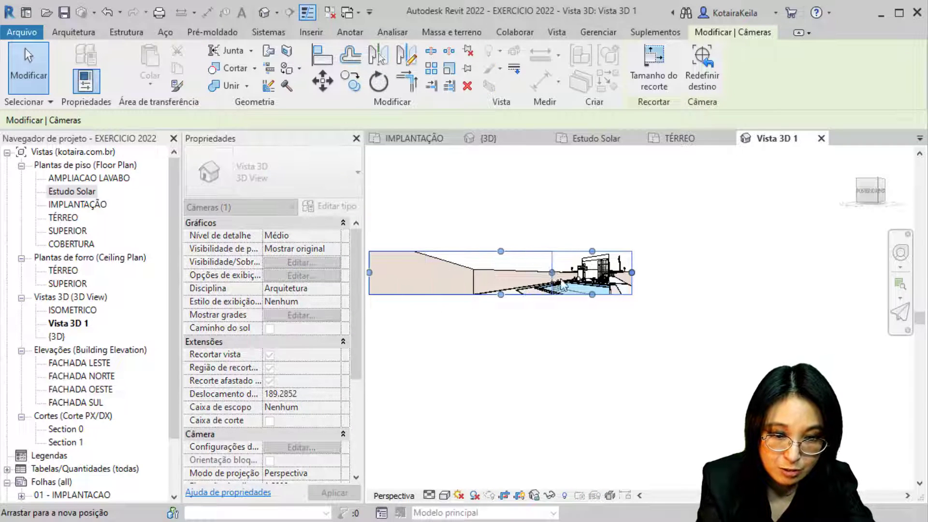
pyautogui.scroll(3, 720, 217)
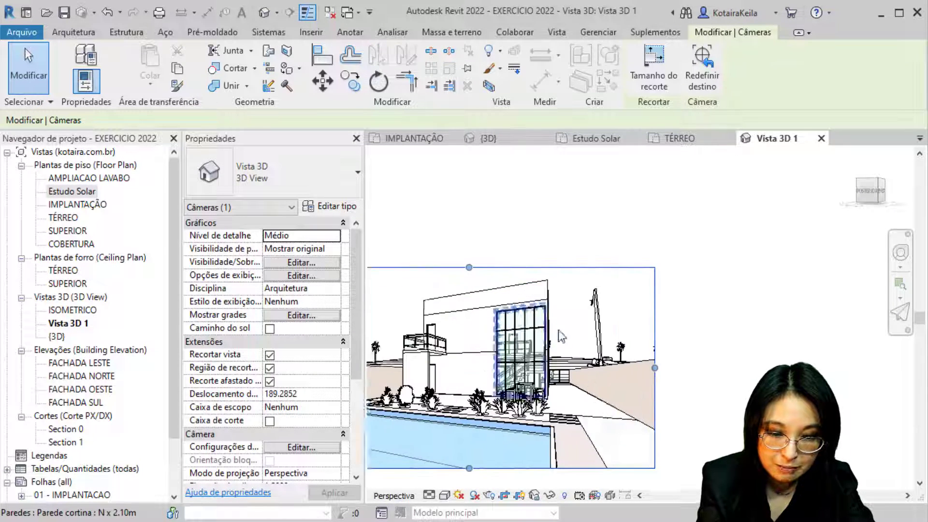
pyautogui.scroll(2, 720, 217)
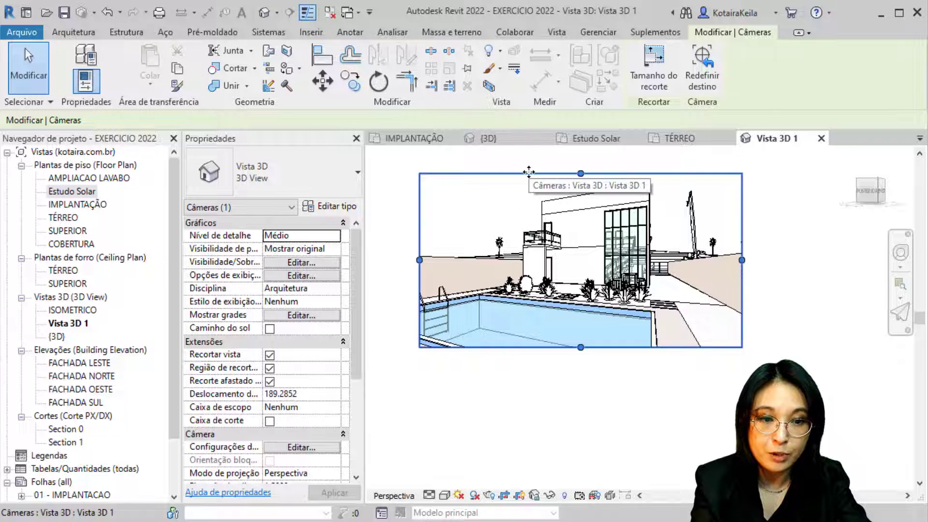
# Set the crop region height to 900 mm in the Tamanho do recorte dialog.
pyautogui.click(648, 86)
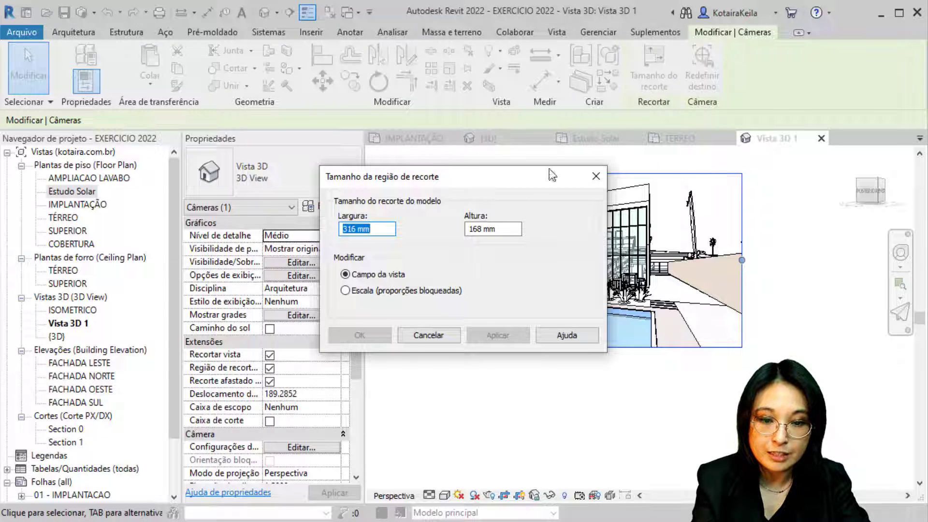
pyautogui.click(355, 295)
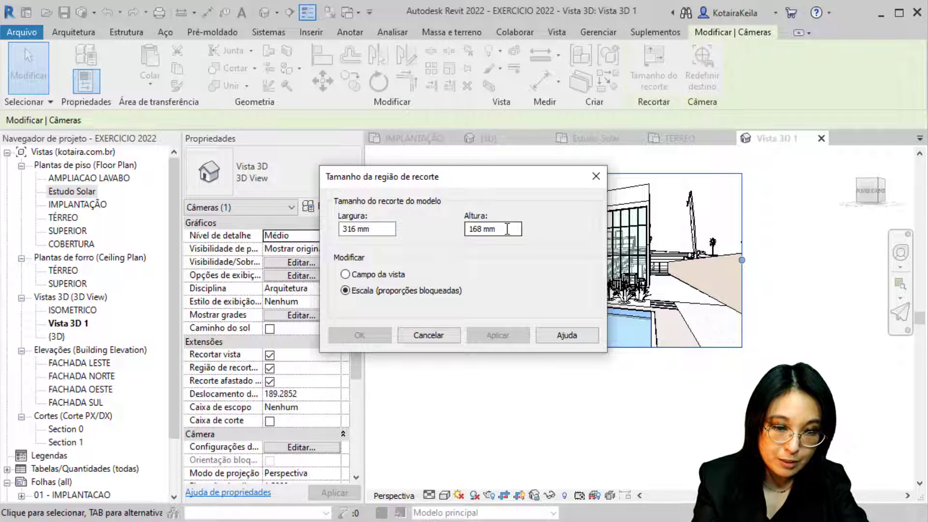
pyautogui.moveTo(506, 229); pyautogui.dragTo(467, 230)
pyautogui.write('900')
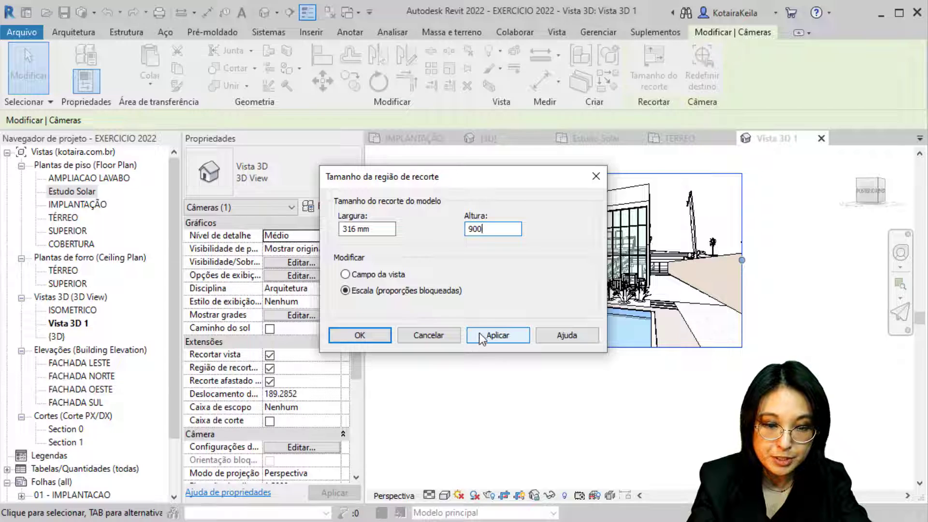
pyautogui.click(492, 337)
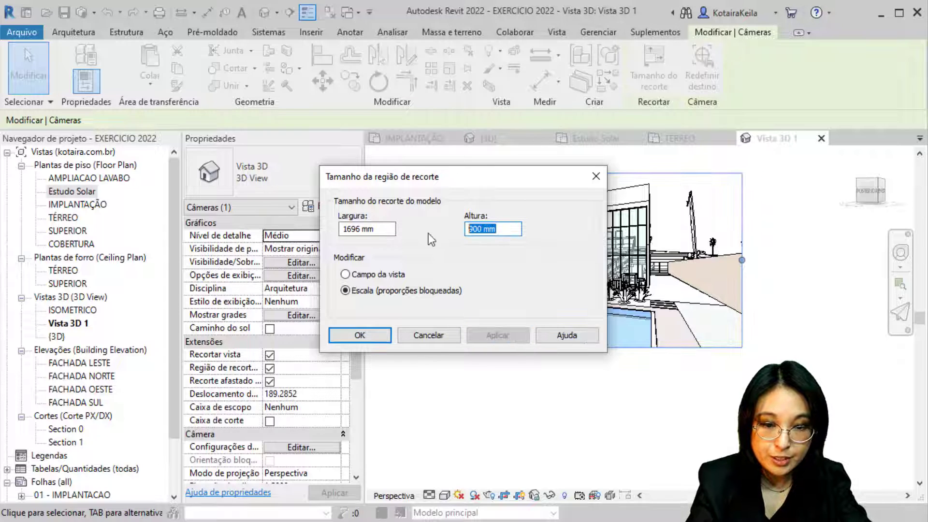
# Choose Campo da vista and apply a 1600 mm width with 900 mm height.
pyautogui.moveTo(390, 228); pyautogui.dragTo(347, 228)
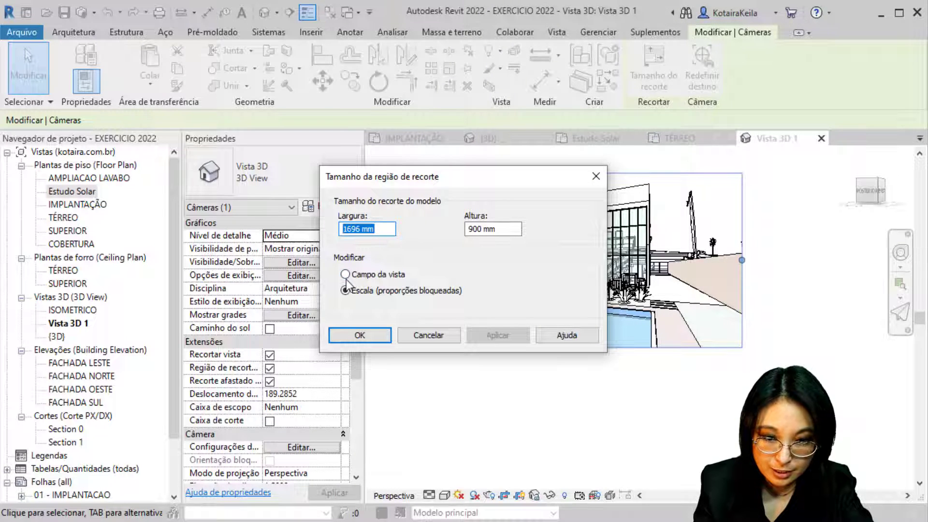
pyautogui.click(345, 273)
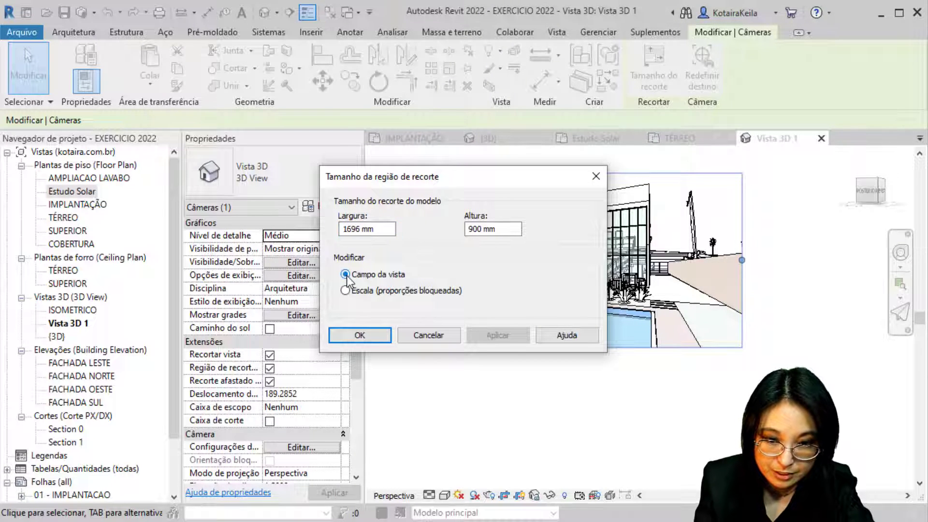
pyautogui.click(354, 231)
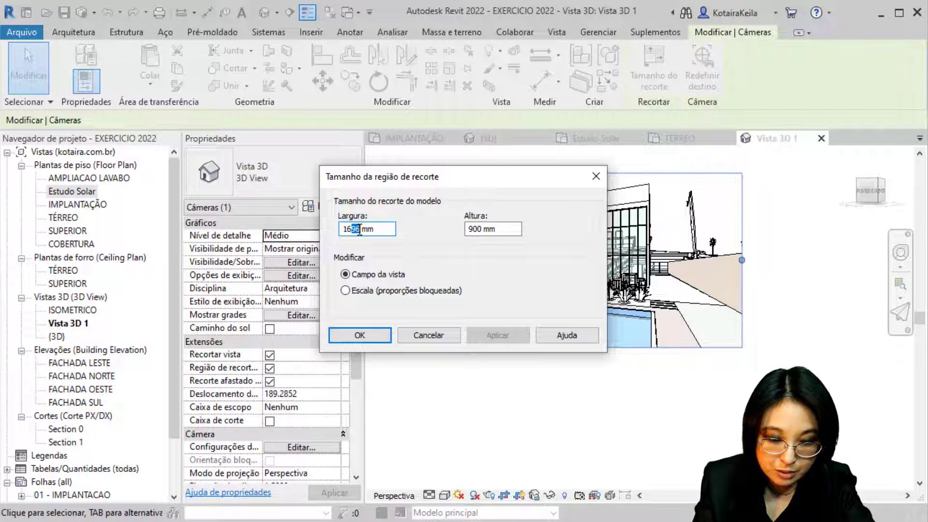
pyautogui.write('00')
pyautogui.click(490, 229)
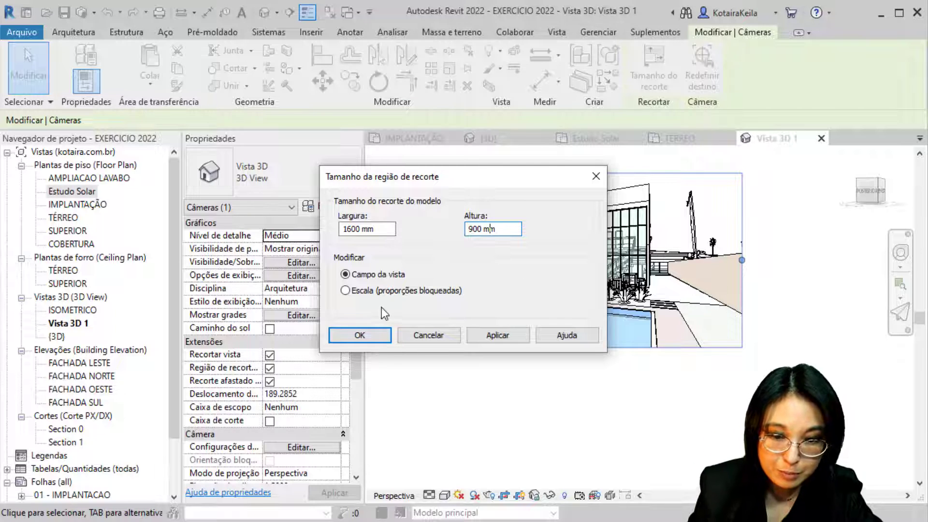
pyautogui.click(483, 230)
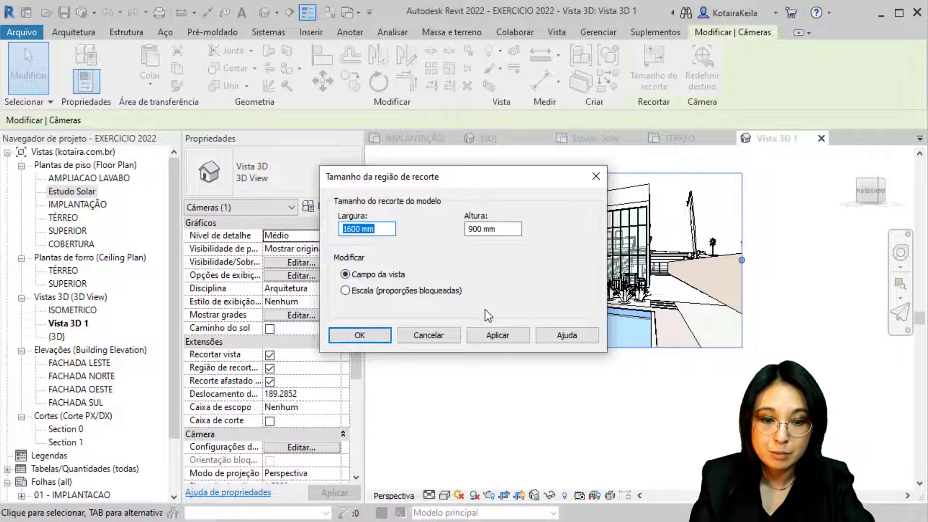
pyautogui.click(360, 335)
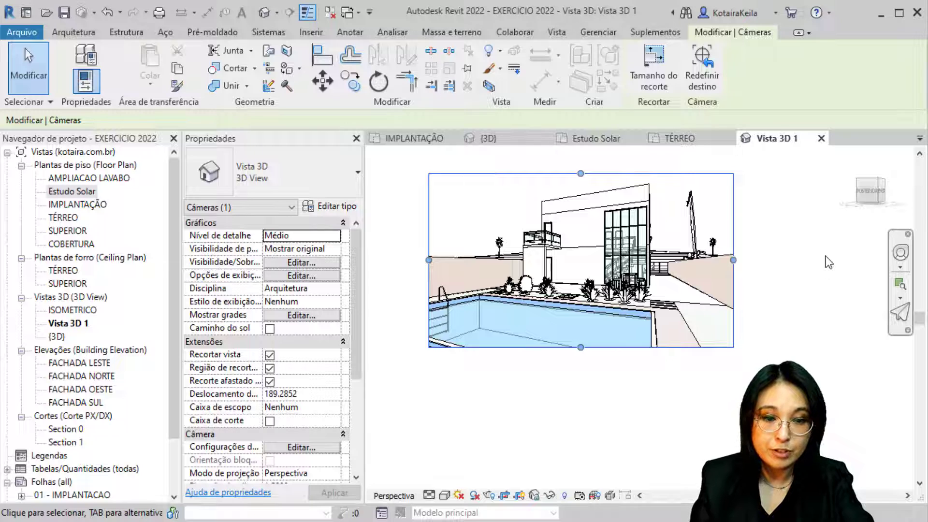
pyautogui.click(900, 253)
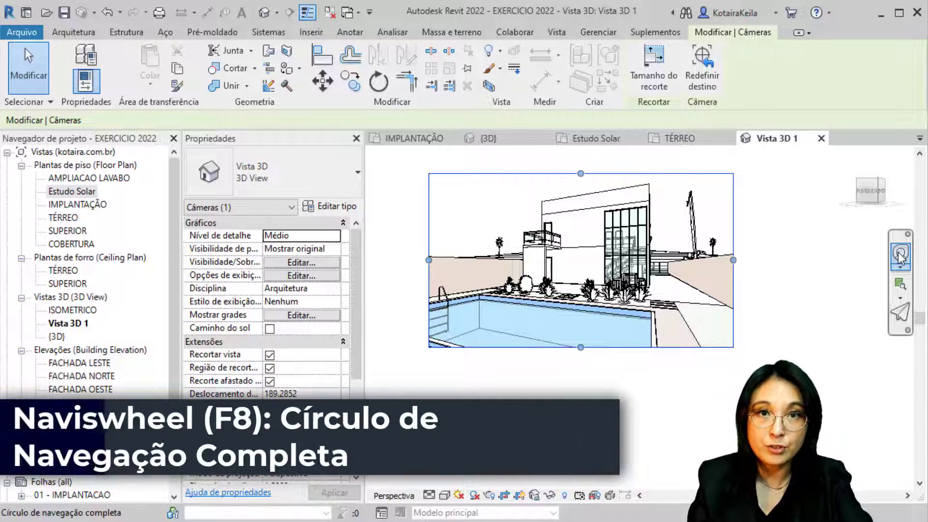
pyautogui.click(900, 253)
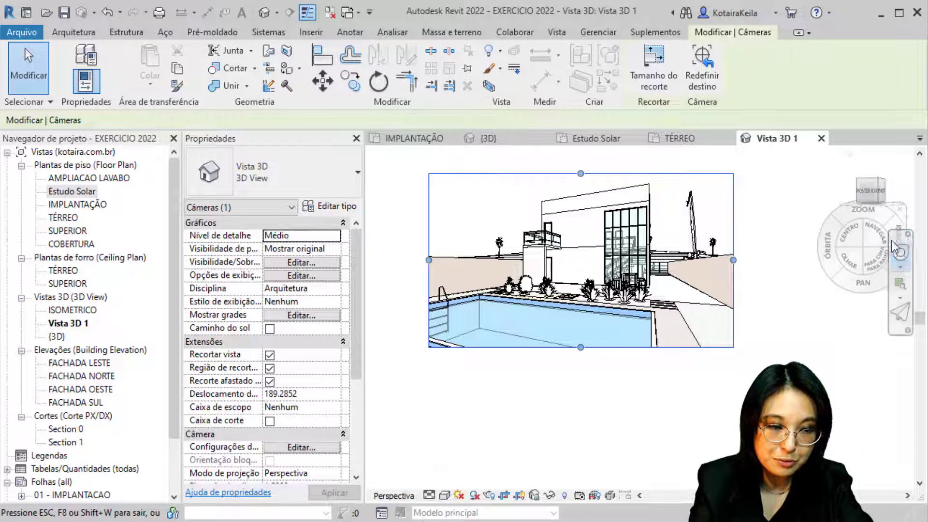
pyautogui.press('Escape')
pyautogui.press('Escape')
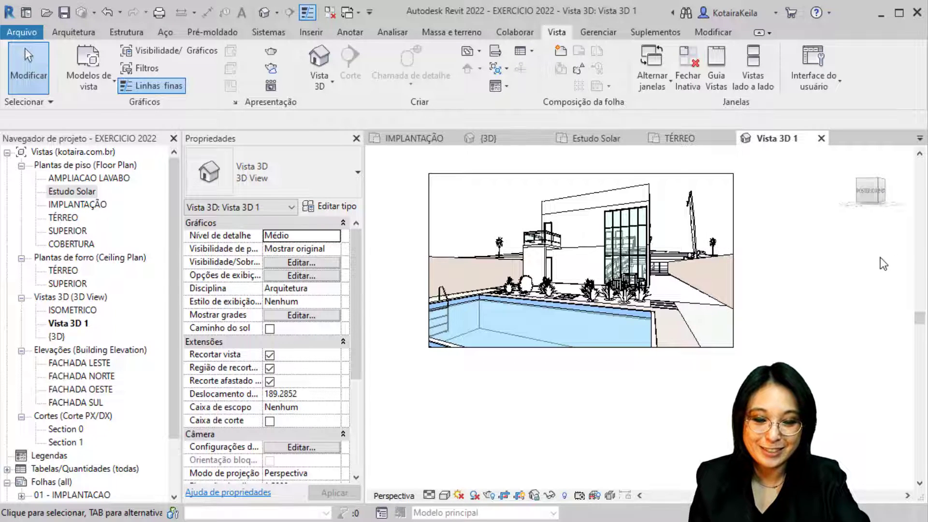
pyautogui.hotkey('shift', 'w')
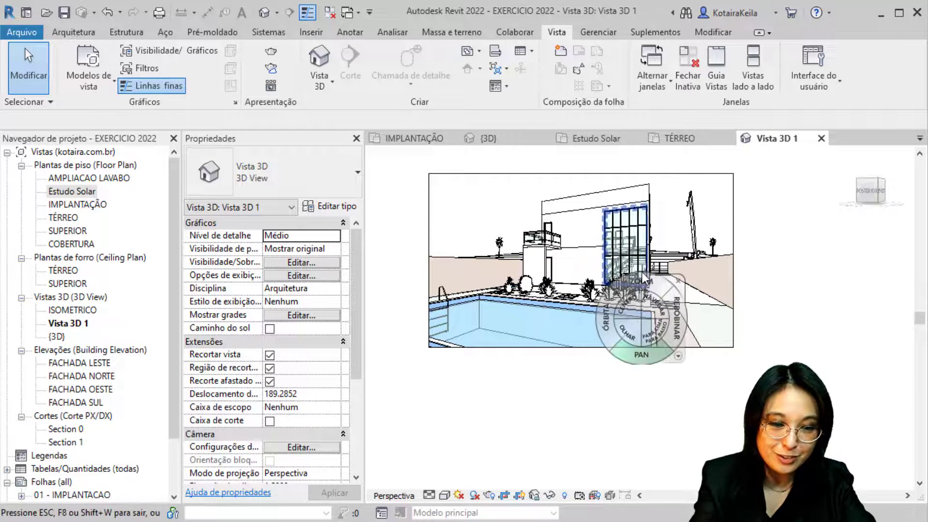
pyautogui.press('Escape')
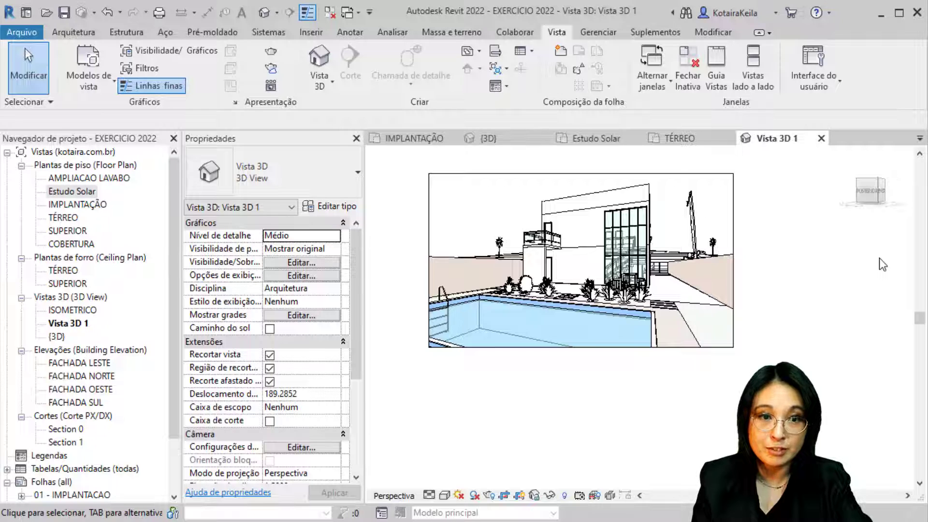
# Toggle the Properties palette off and on and hide the ViewCube.
pyautogui.click(824, 81)
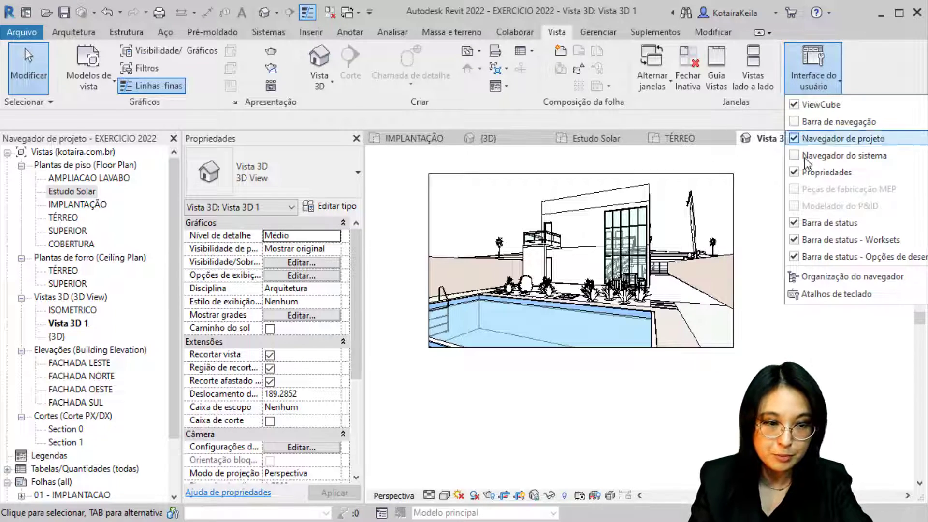
pyautogui.click(793, 173)
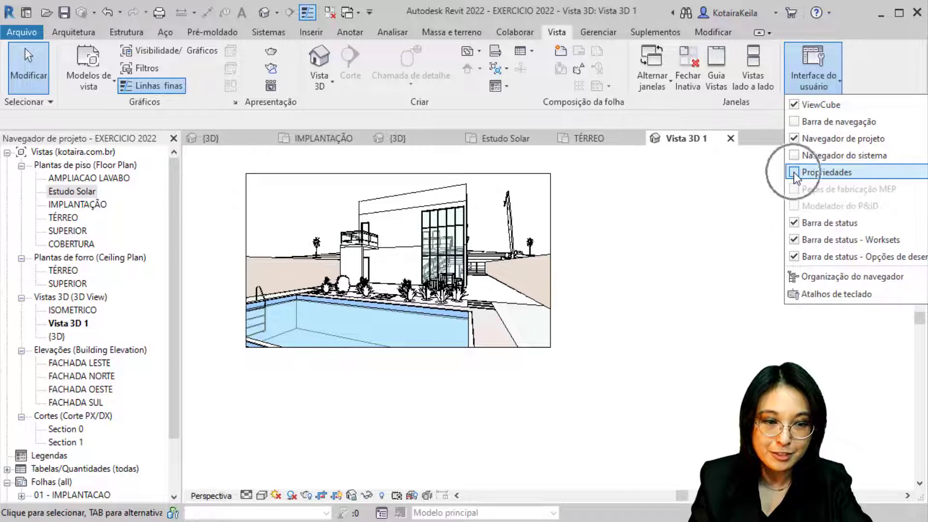
pyautogui.click(793, 172)
pyautogui.click(813, 83)
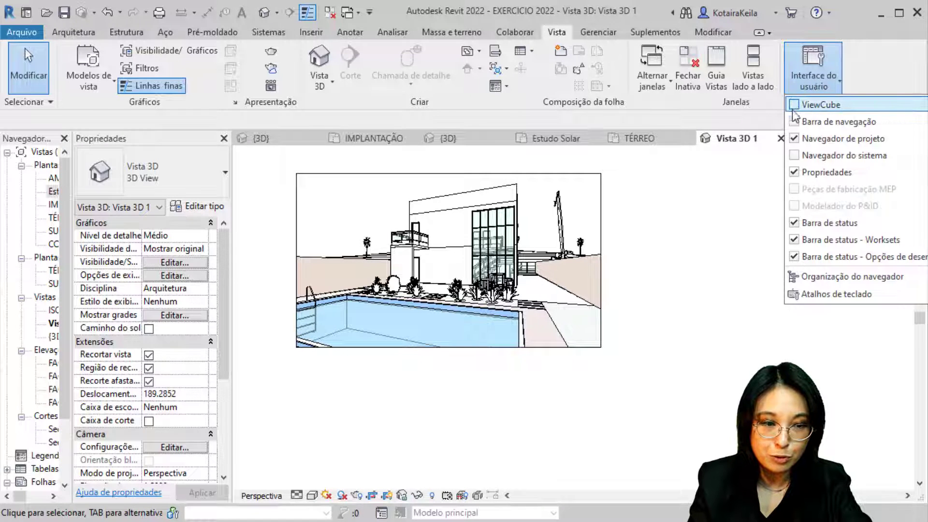
pyautogui.click(793, 105)
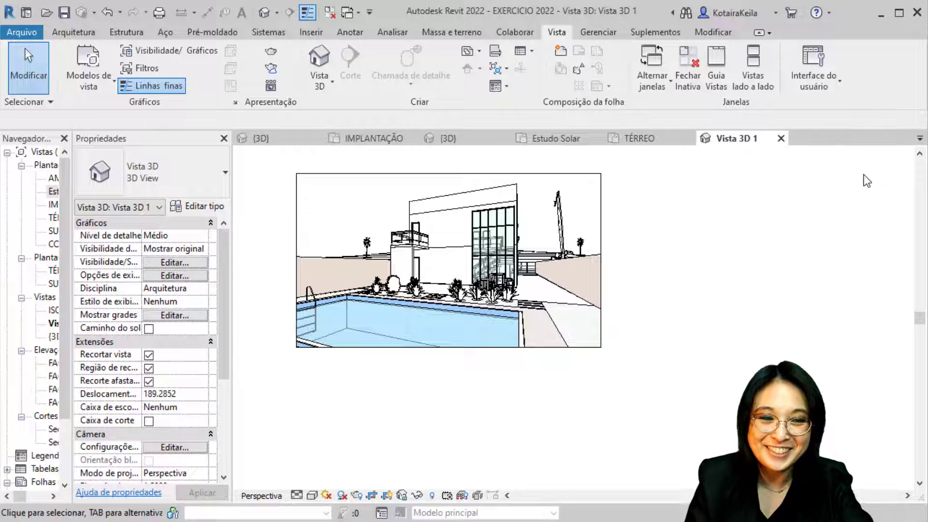
# Turn on Barra de navegação and bring up the Full Navigation Wheel.
pyautogui.click(828, 91)
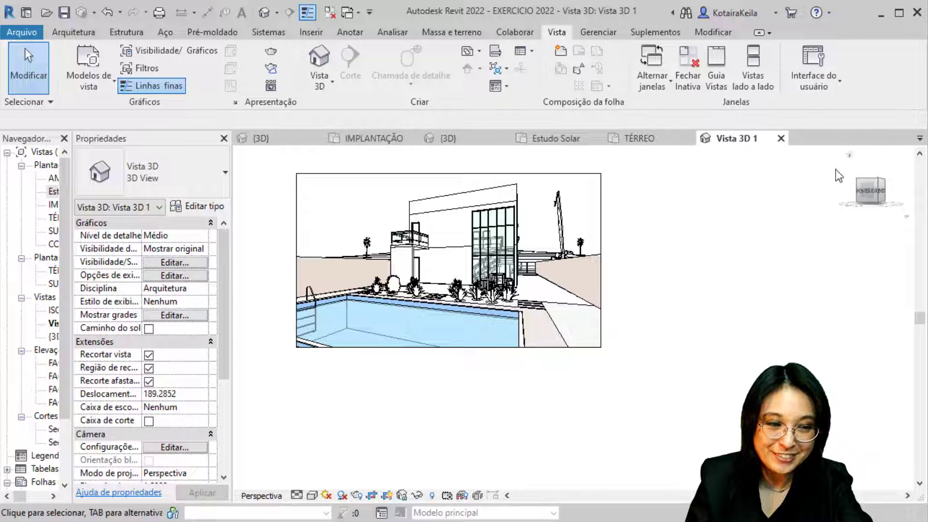
pyautogui.click(815, 84)
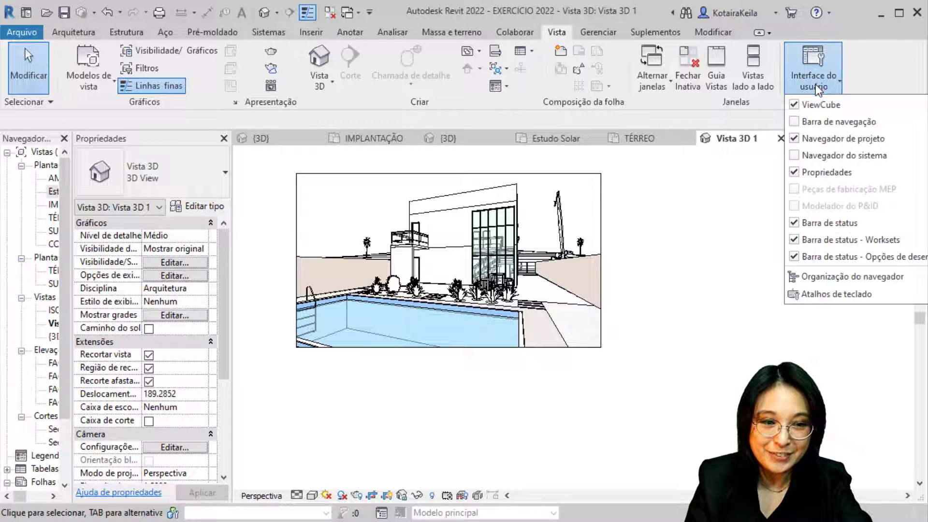
pyautogui.click(802, 122)
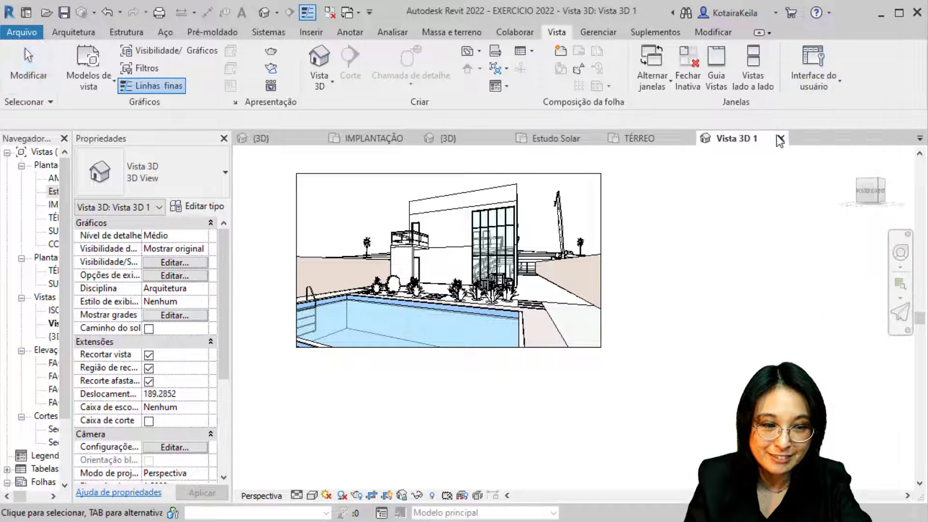
pyautogui.moveTo(870, 190)
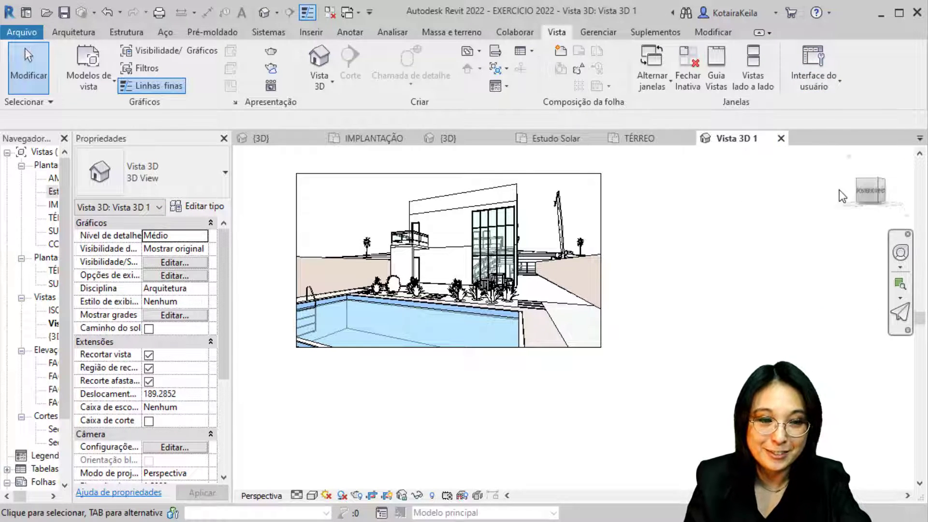
pyautogui.click(822, 71)
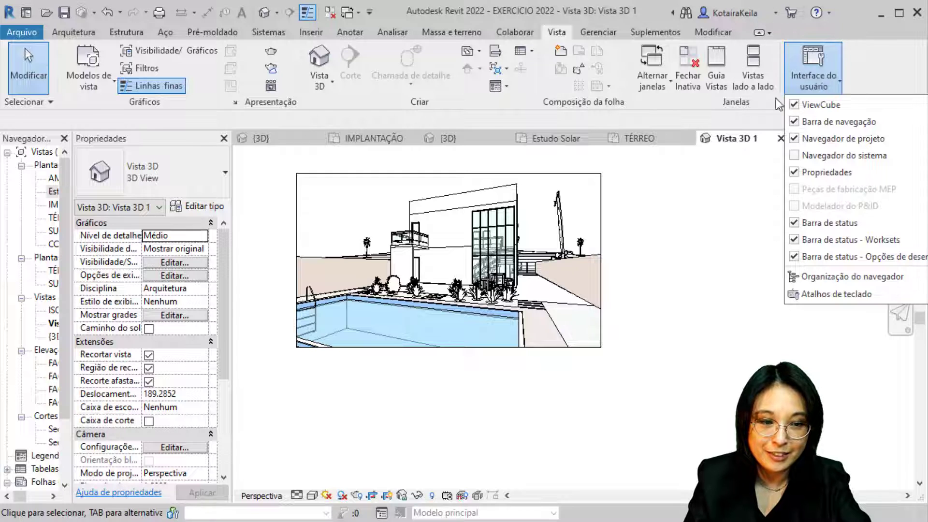
pyautogui.click(899, 253)
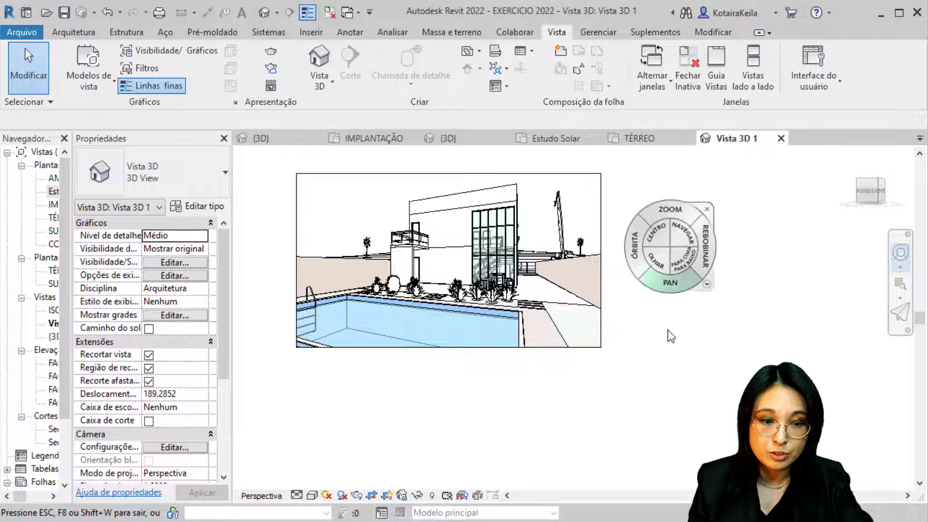
# Zoom, walk and raise the camera to view the palm-dotted site from above the house roof.
pyautogui.click(672, 210)
pyautogui.moveTo(671, 208); pyautogui.dragTo(671, 211)
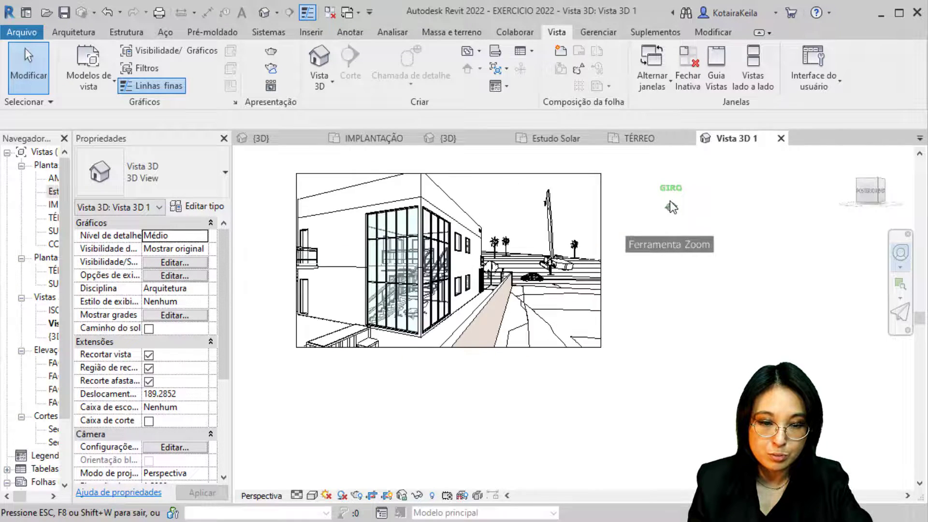
pyautogui.moveTo(671, 210)
pyautogui.mouseDown()
pyautogui.moveTo(642, 235)
pyautogui.moveTo(630, 231)
pyautogui.mouseUp()
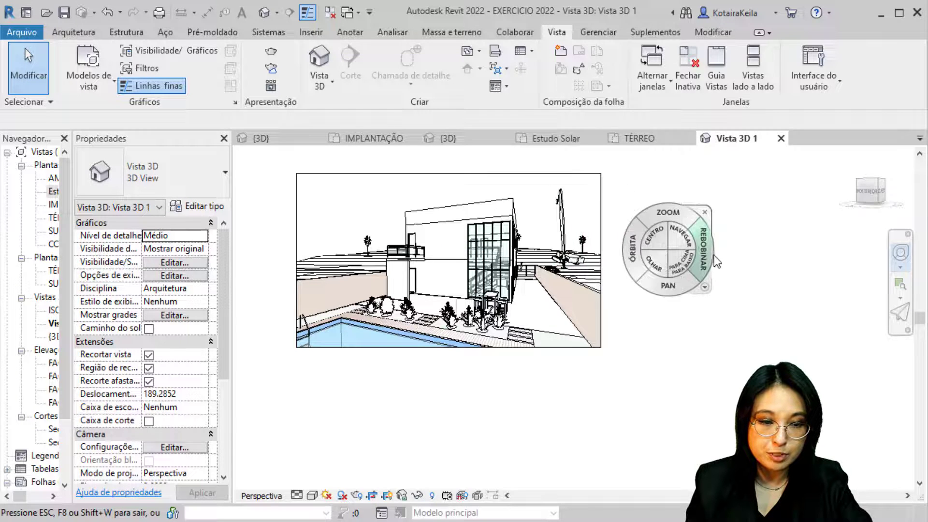
pyautogui.moveTo(659, 235)
pyautogui.mouseDown()
pyautogui.moveTo(539, 250)
pyautogui.moveTo(483, 293)
pyautogui.moveTo(479, 329)
pyautogui.moveTo(492, 314)
pyautogui.moveTo(450, 313)
pyautogui.moveTo(482, 311)
pyautogui.mouseUp()
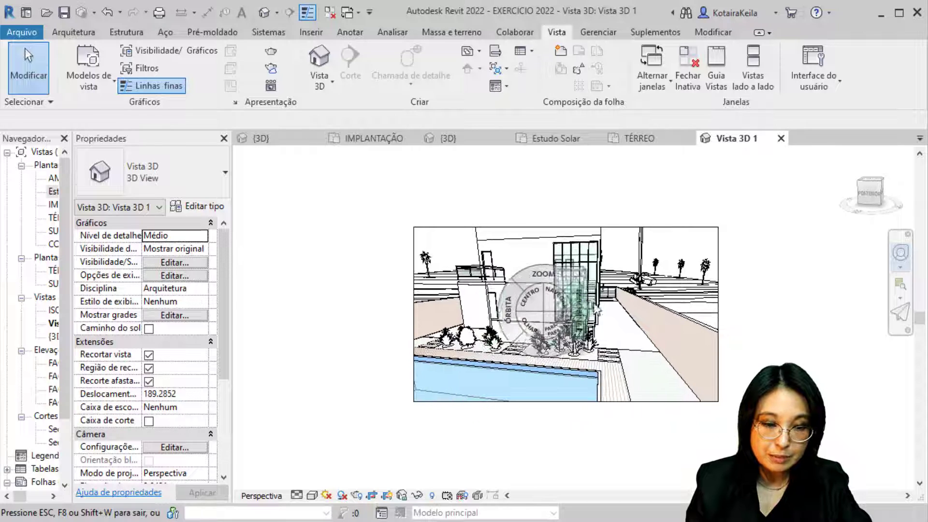
pyautogui.moveTo(562, 303)
pyautogui.mouseDown()
pyautogui.moveTo(575, 389)
pyautogui.moveTo(666, 409)
pyautogui.moveTo(491, 392)
pyautogui.moveTo(506, 471)
pyautogui.moveTo(518, 430)
pyautogui.moveTo(427, 431)
pyautogui.moveTo(724, 433)
pyautogui.mouseUp()
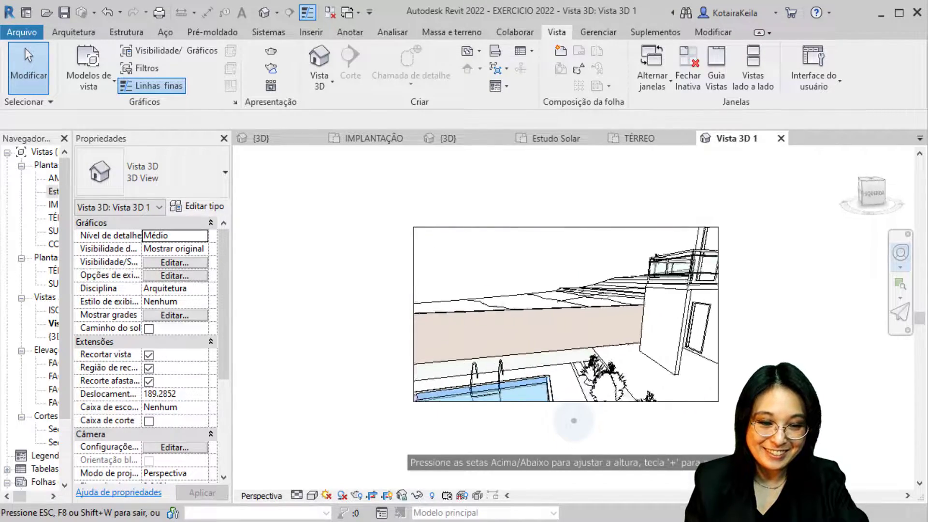
pyautogui.moveTo(574, 420); pyautogui.dragTo(503, 341)
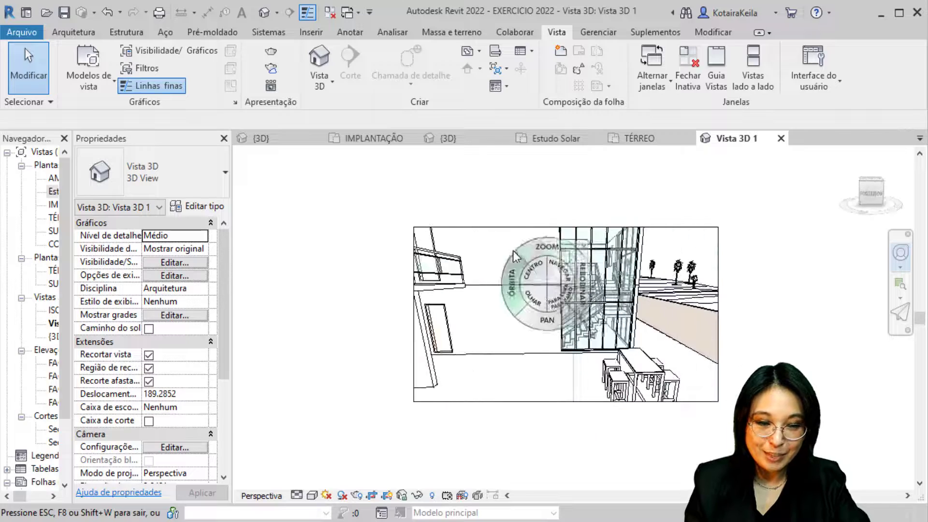
pyautogui.moveTo(489, 273)
pyautogui.mouseDown()
pyautogui.moveTo(383, 364)
pyautogui.moveTo(546, 372)
pyautogui.moveTo(545, 283)
pyautogui.mouseUp()
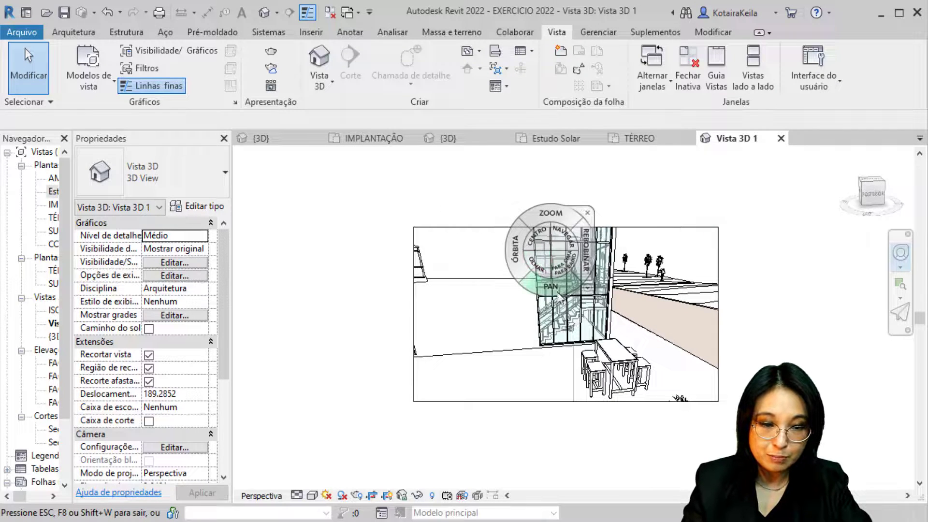
pyautogui.moveTo(550, 286)
pyautogui.mouseDown()
pyautogui.moveTo(560, 312)
pyautogui.moveTo(586, 207)
pyautogui.moveTo(590, 454)
pyautogui.moveTo(596, 185)
pyautogui.moveTo(596, 234)
pyautogui.moveTo(606, 215)
pyautogui.mouseUp()
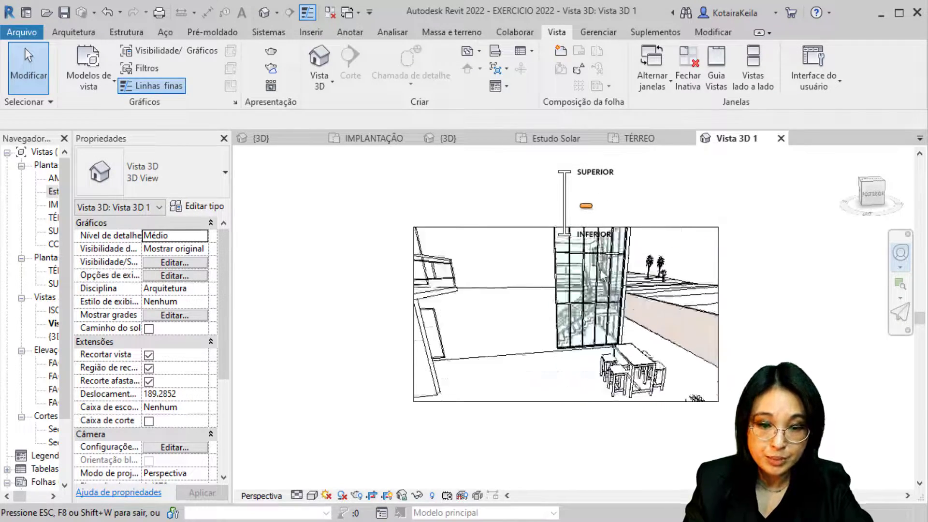
pyautogui.moveTo(609, 219); pyautogui.dragTo(594, 211)
# Close the navigation wheel, bring it back with F8, and switch to Orbit.
pyautogui.press('Escape')
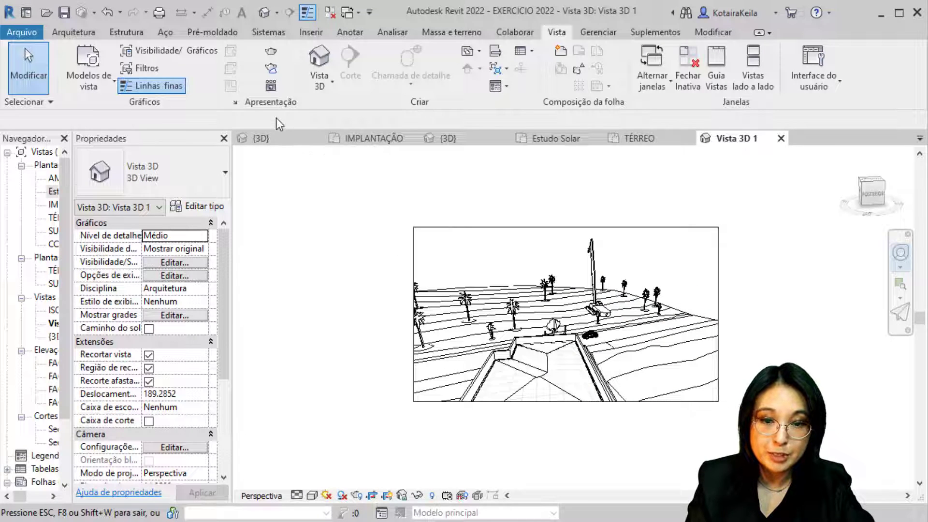
pyautogui.click(277, 118)
pyautogui.click(277, 117)
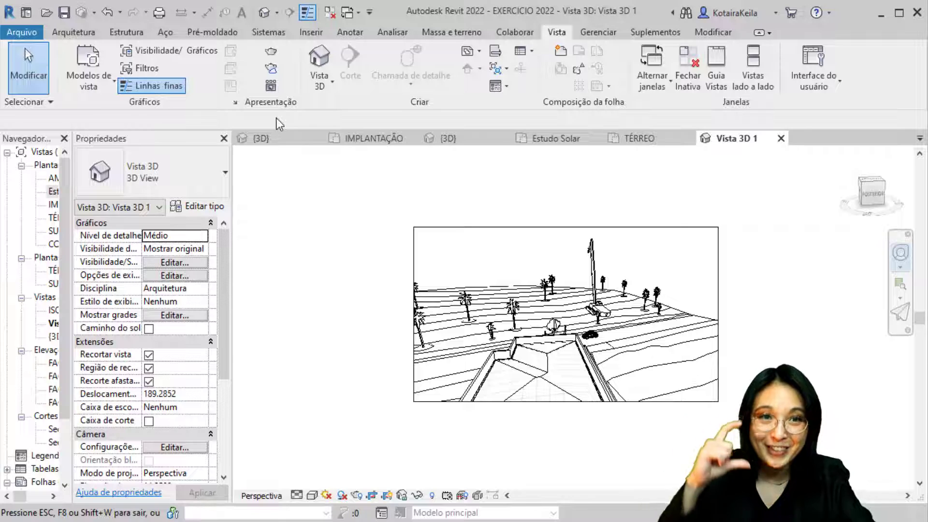
pyautogui.press('F8')
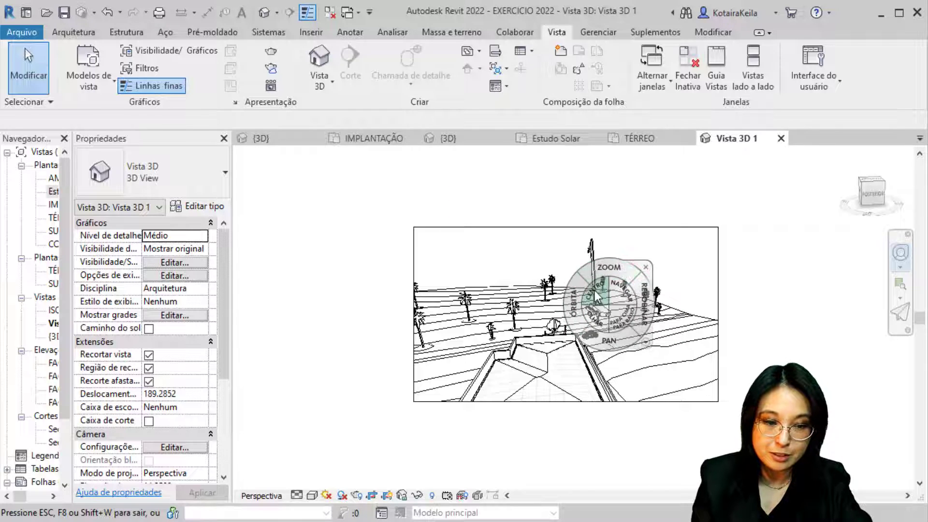
pyautogui.click(594, 291)
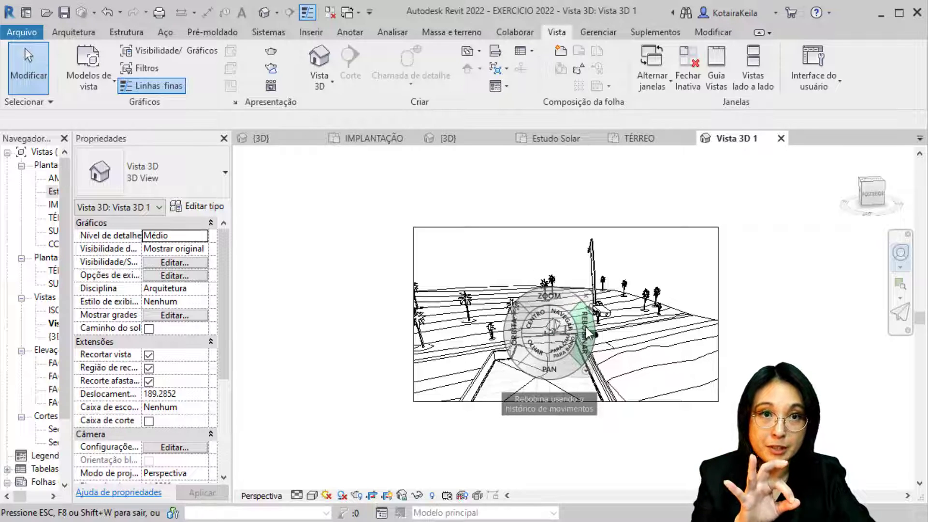
# Rewind to the earlier exterior view, then pan and look to frame the glazed facade behind the pool.
pyautogui.moveTo(585, 327); pyautogui.dragTo(337, 361)
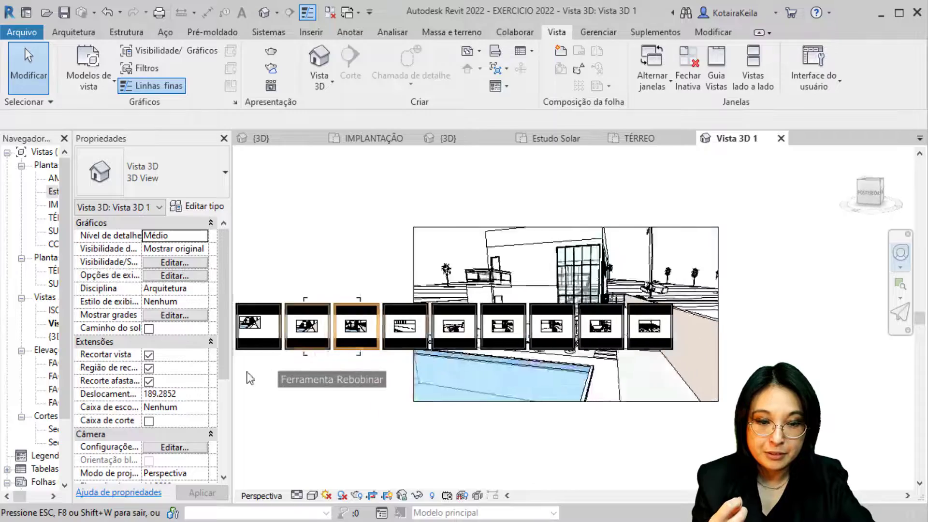
pyautogui.moveTo(337, 361)
pyautogui.mouseDown()
pyautogui.moveTo(866, 395)
pyautogui.moveTo(329, 367)
pyautogui.moveTo(787, 350)
pyautogui.moveTo(303, 340)
pyautogui.mouseUp()
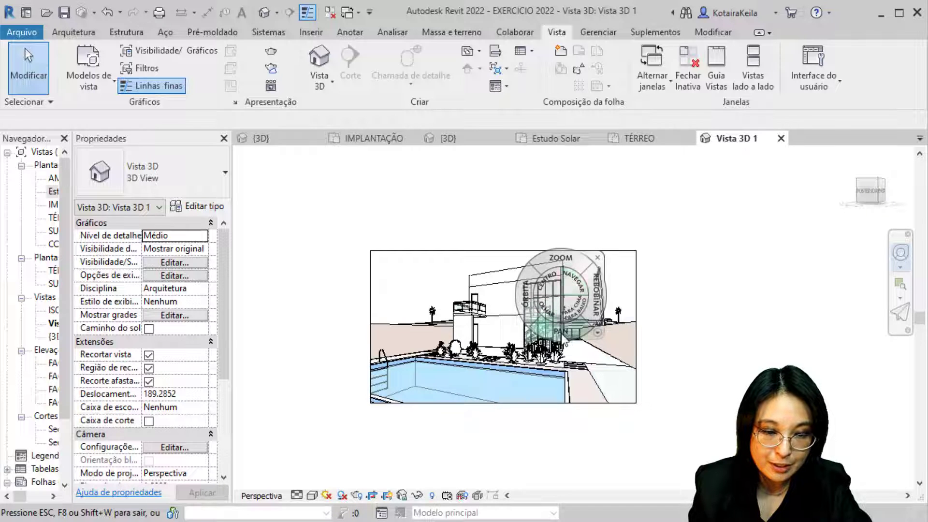
pyautogui.moveTo(570, 331)
pyautogui.mouseDown()
pyautogui.moveTo(581, 293)
pyautogui.moveTo(575, 459)
pyautogui.mouseUp()
pyautogui.moveTo(524, 366); pyautogui.dragTo(549, 390)
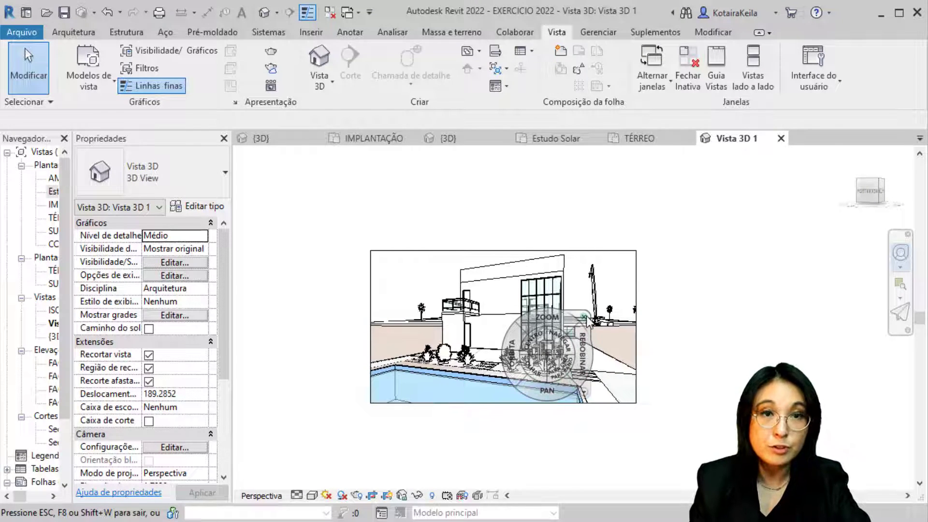
pyautogui.click(585, 318)
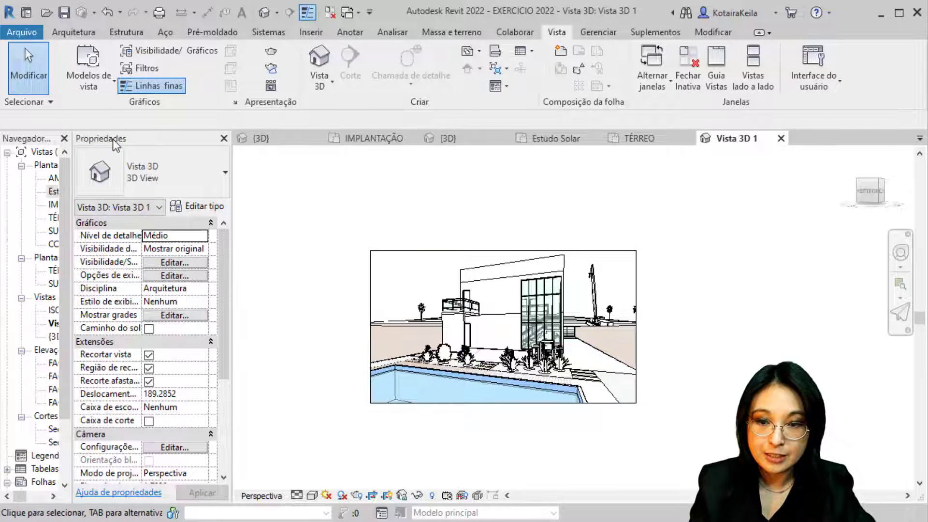
# Set the camera's Elevação do olho and Elevação alvo both to 1.7000 in Properties.
pyautogui.moveTo(225, 286); pyautogui.dragTo(218, 355)
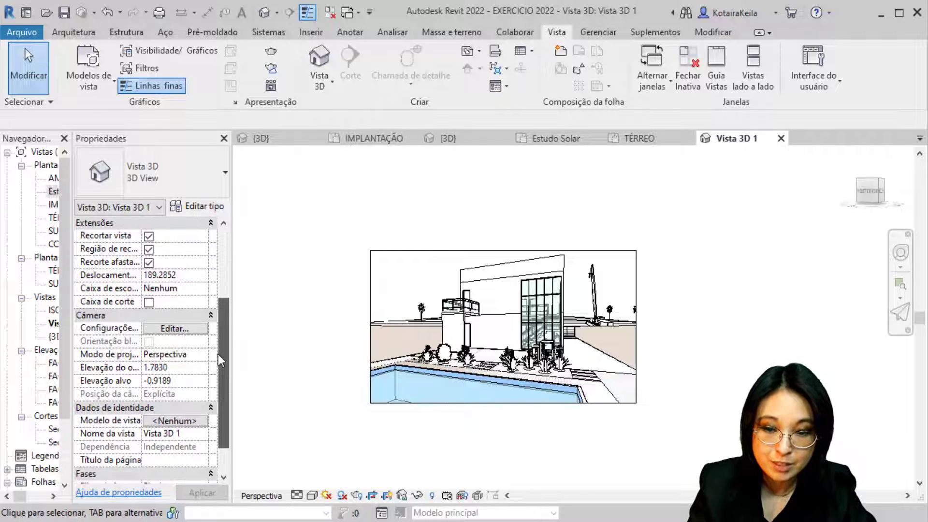
pyautogui.moveTo(231, 341); pyautogui.dragTo(336, 341)
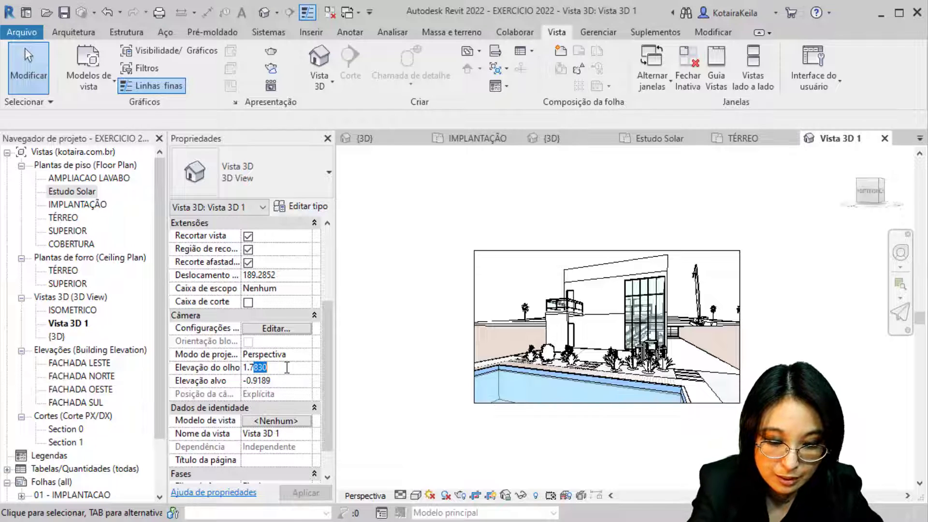
pyautogui.write('000')
pyautogui.click(283, 382)
pyautogui.click(288, 381)
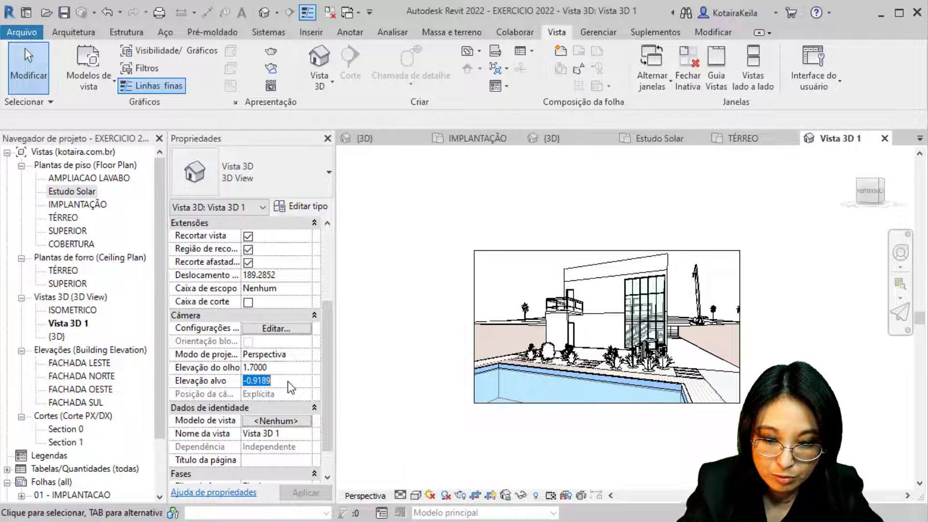
pyautogui.write('1.7000')
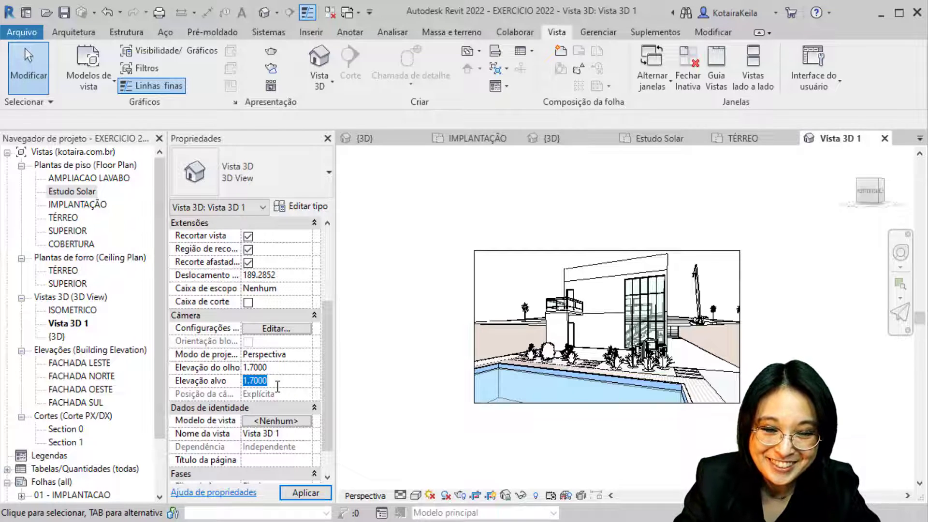
pyautogui.press('Return')
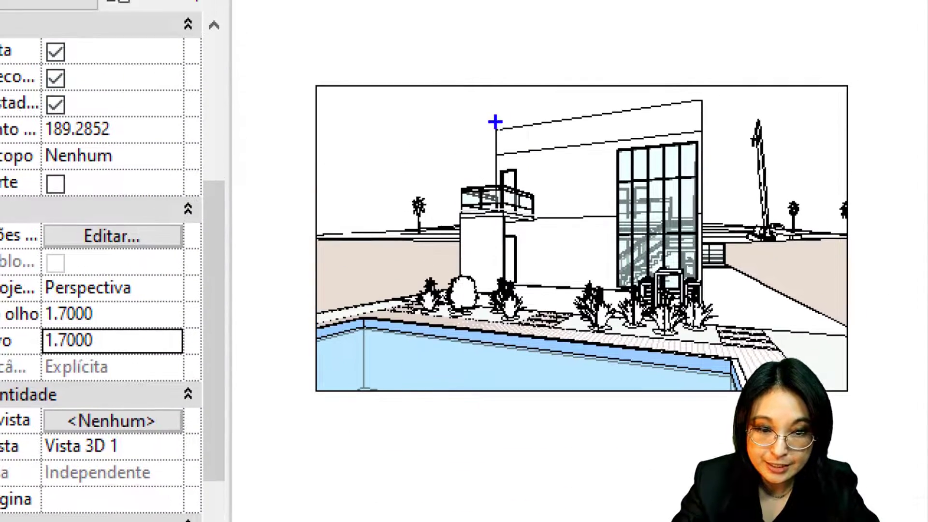
pyautogui.moveTo(495, 121); pyautogui.dragTo(488, 218)
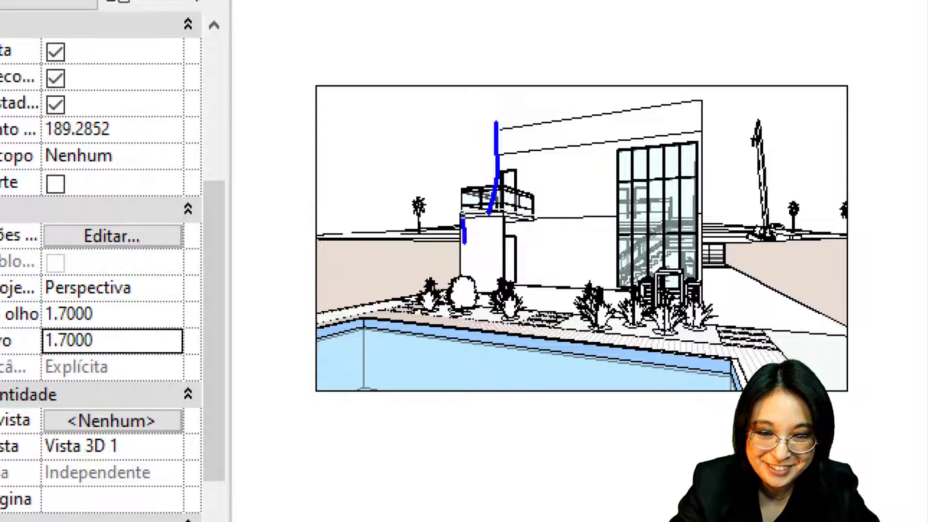
pyautogui.moveTo(463, 243); pyautogui.dragTo(463, 293)
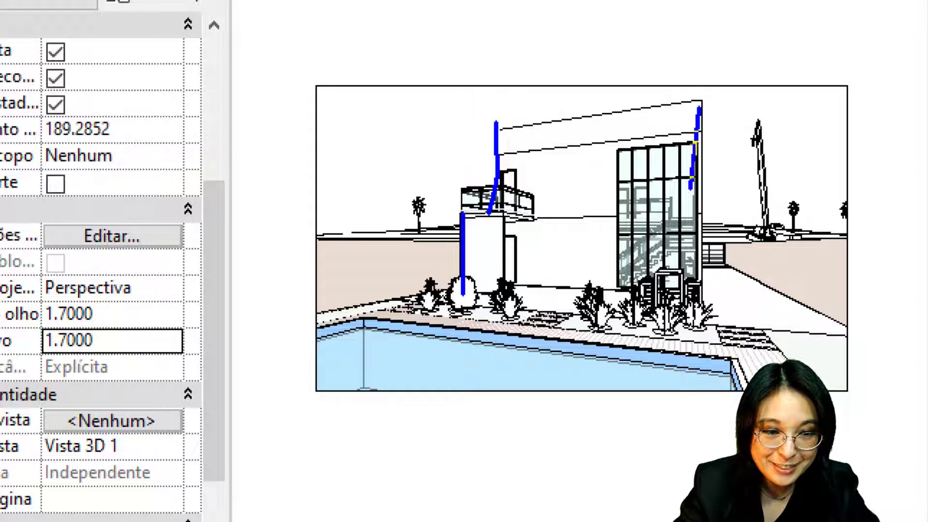
pyautogui.moveTo(699, 108); pyautogui.dragTo(699, 317)
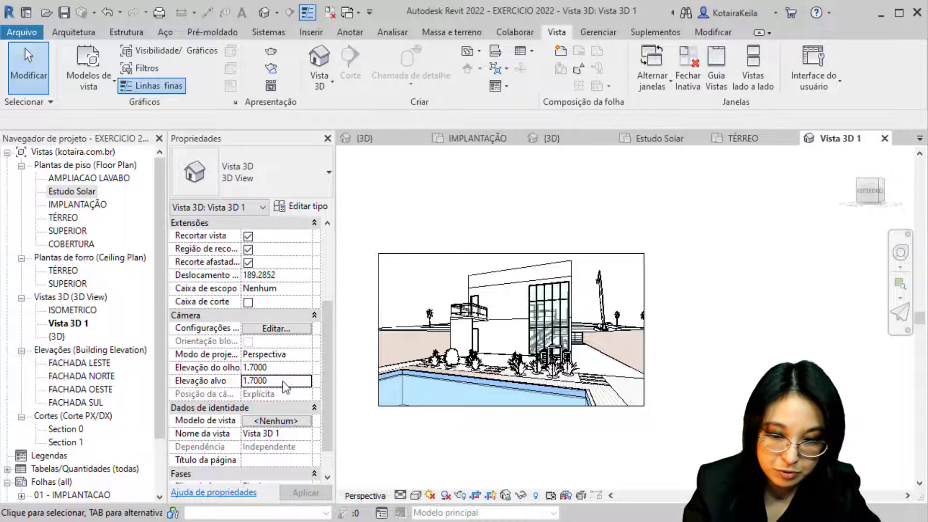
pyautogui.click(283, 381)
pyautogui.write('10')
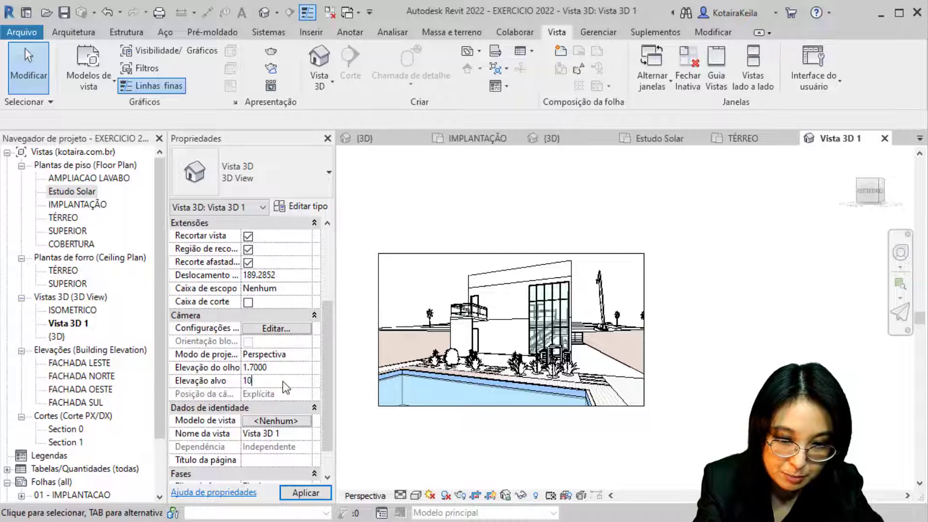
pyautogui.press('Return')
pyautogui.click(279, 381)
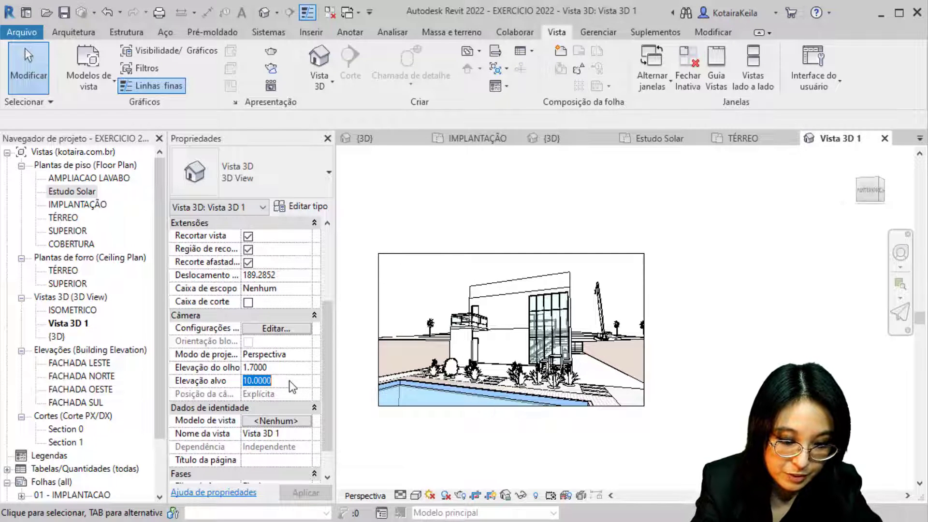
pyautogui.write('100')
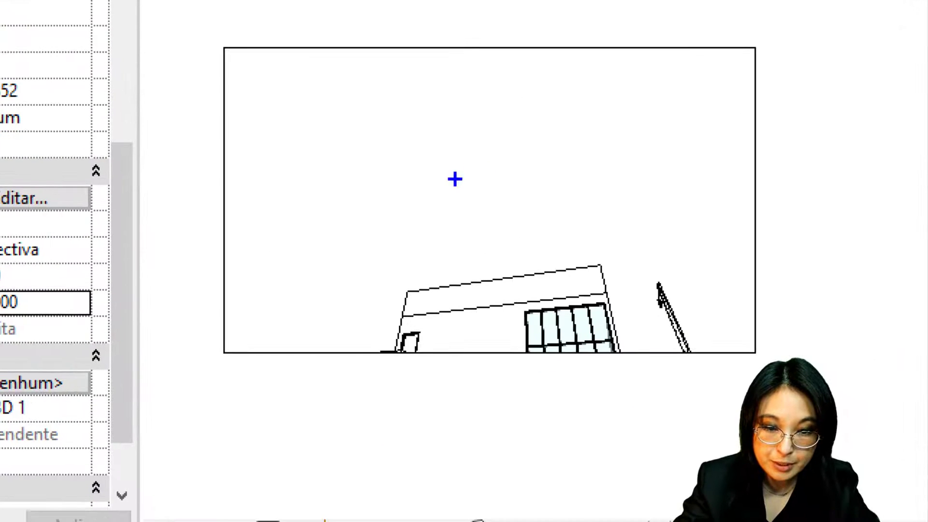
pyautogui.moveTo(420, 249); pyautogui.dragTo(454, 133)
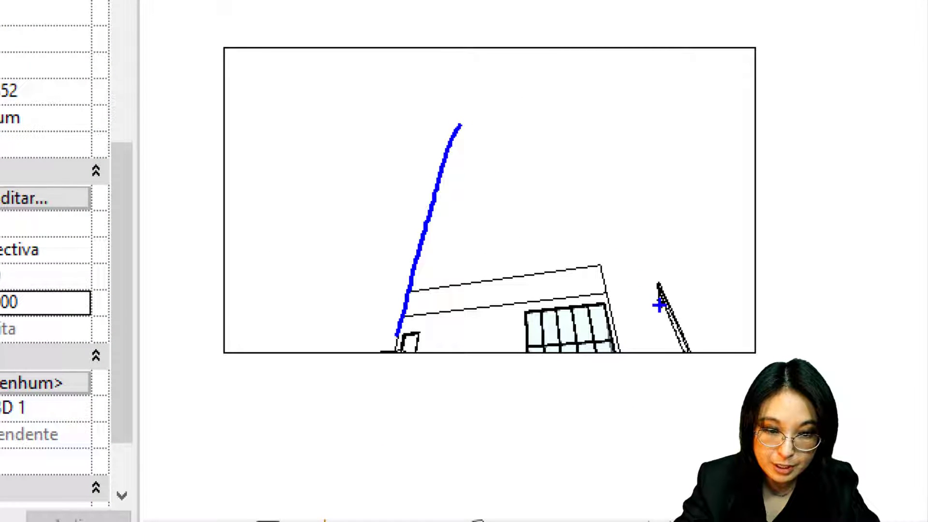
pyautogui.moveTo(603, 307)
pyautogui.mouseDown()
pyautogui.moveTo(589, 217)
pyautogui.moveTo(511, 19)
pyautogui.mouseUp()
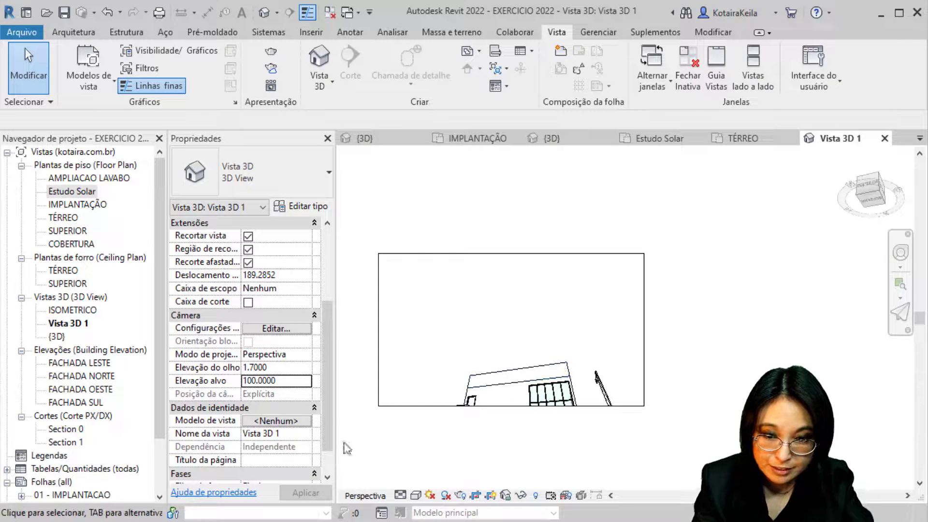
pyautogui.click(285, 369)
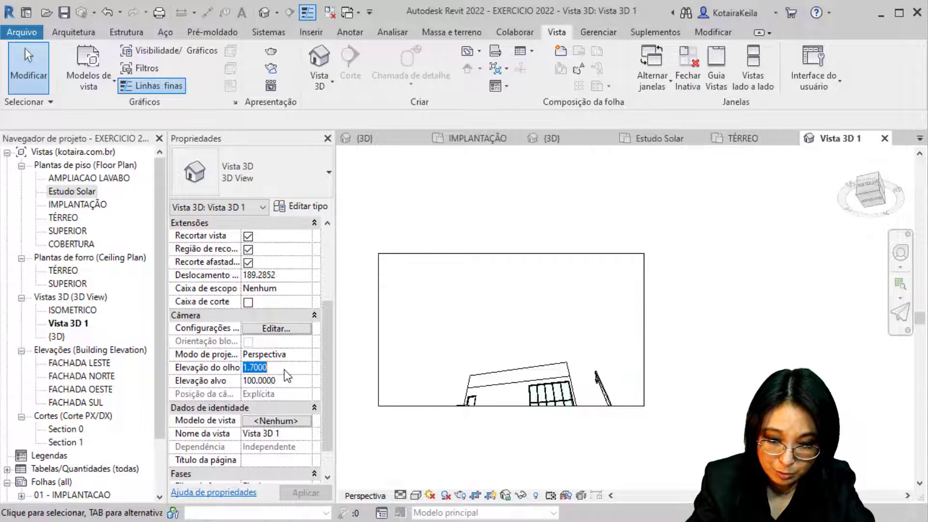
pyautogui.click(288, 382)
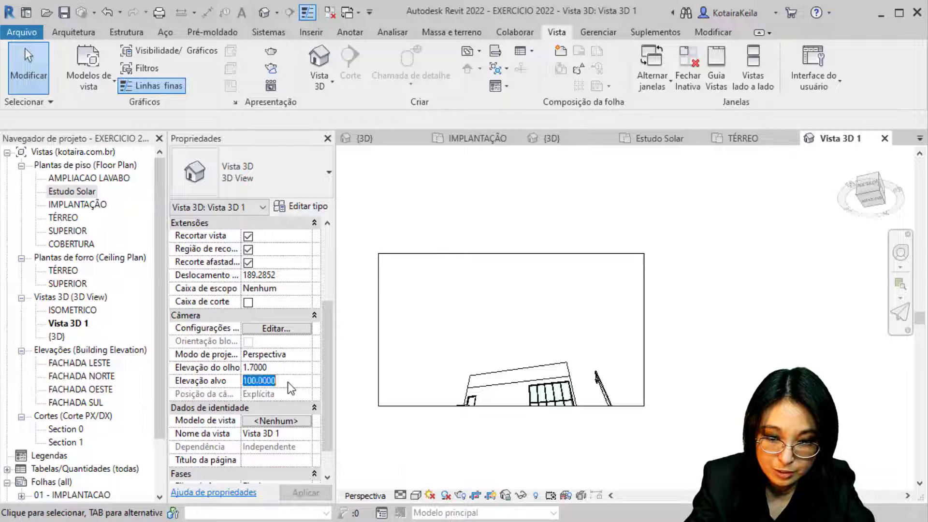
pyautogui.write('1.7000')
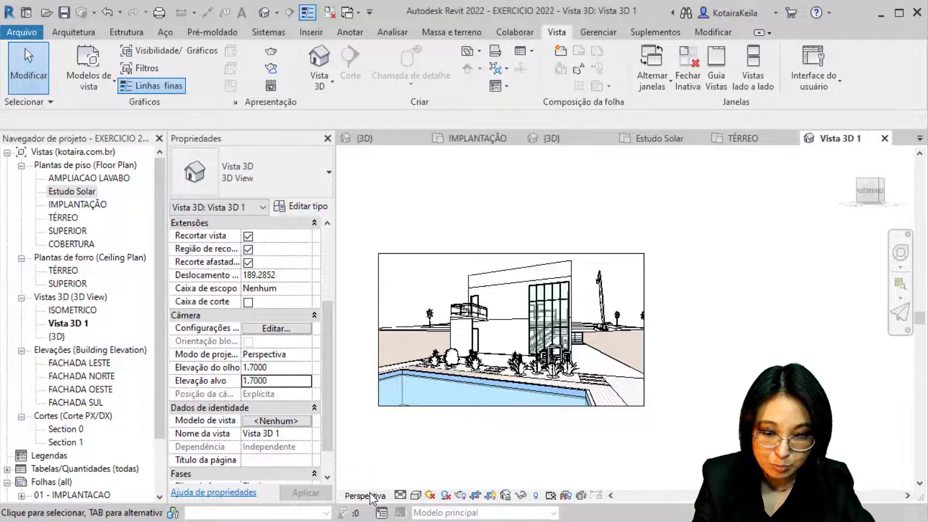
# Set the view to Alto detail level and Sombreado style with shadows on, leaving Sun Path unchanged.
pyautogui.click(404, 477)
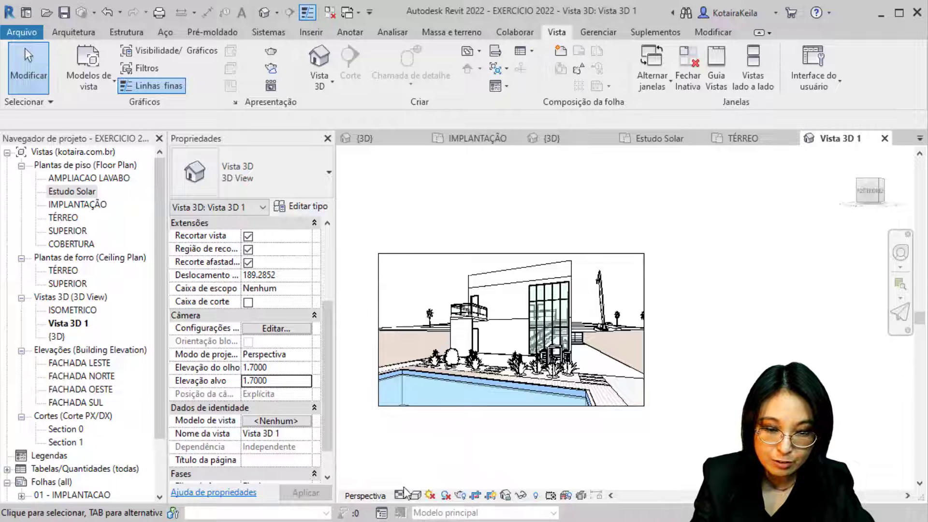
pyautogui.click(402, 496)
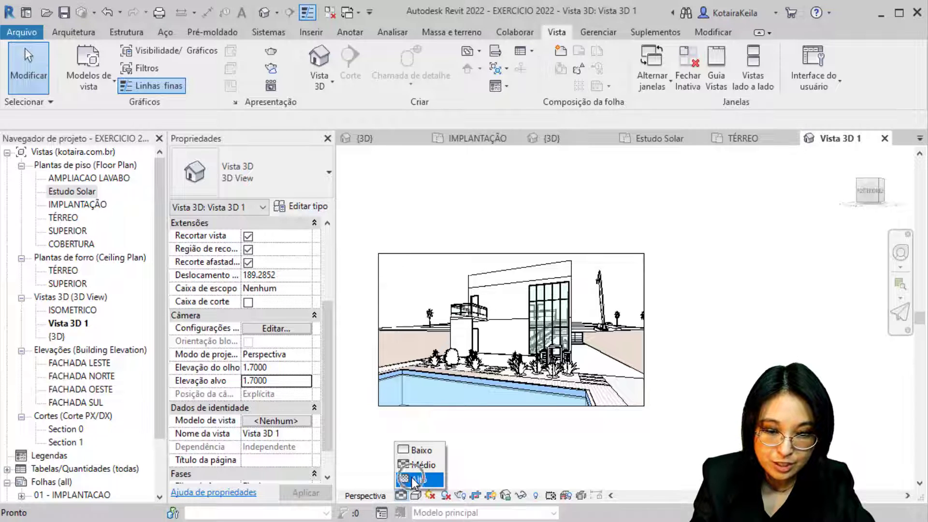
pyautogui.click(419, 479)
pyautogui.click(416, 496)
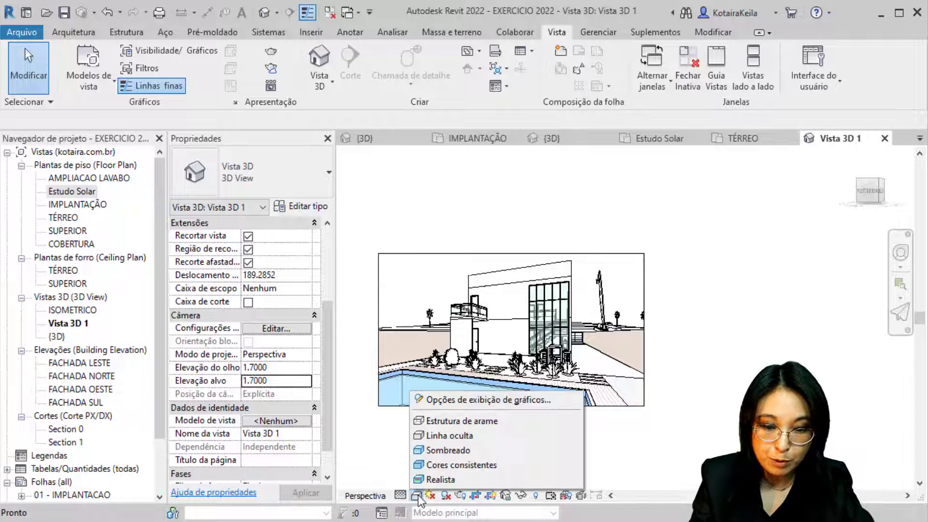
pyautogui.click(483, 450)
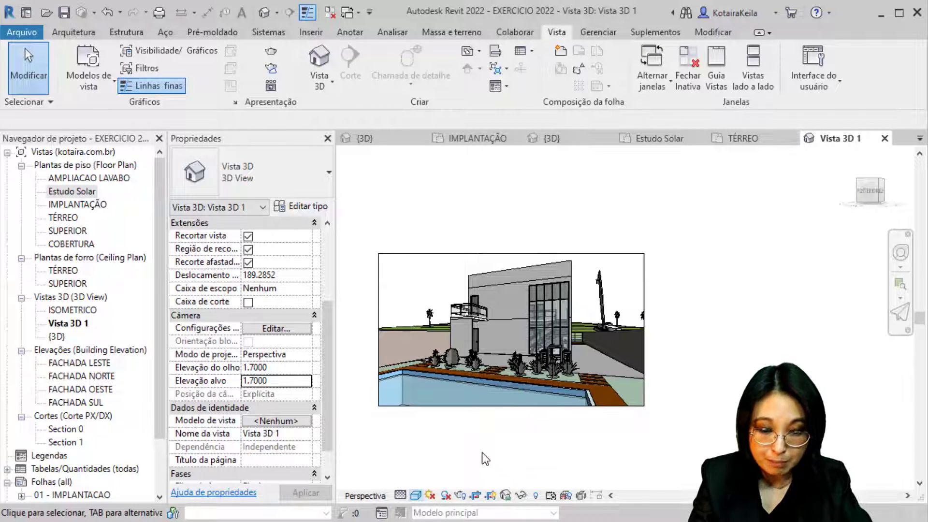
pyautogui.click(446, 495)
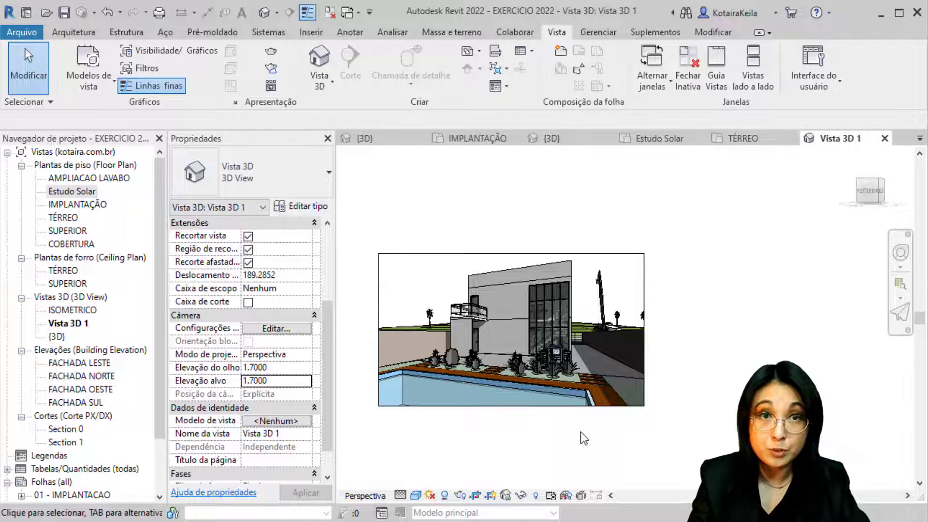
pyautogui.click(429, 495)
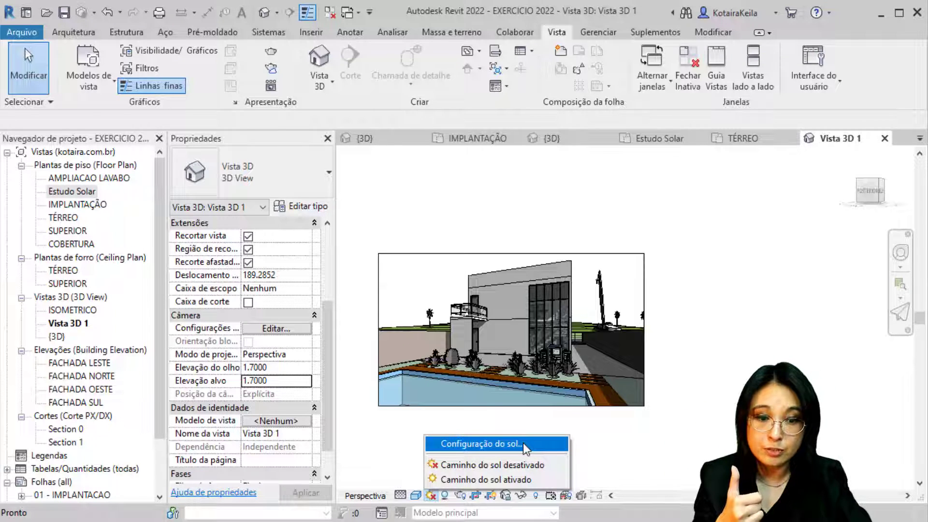
pyautogui.click(753, 294)
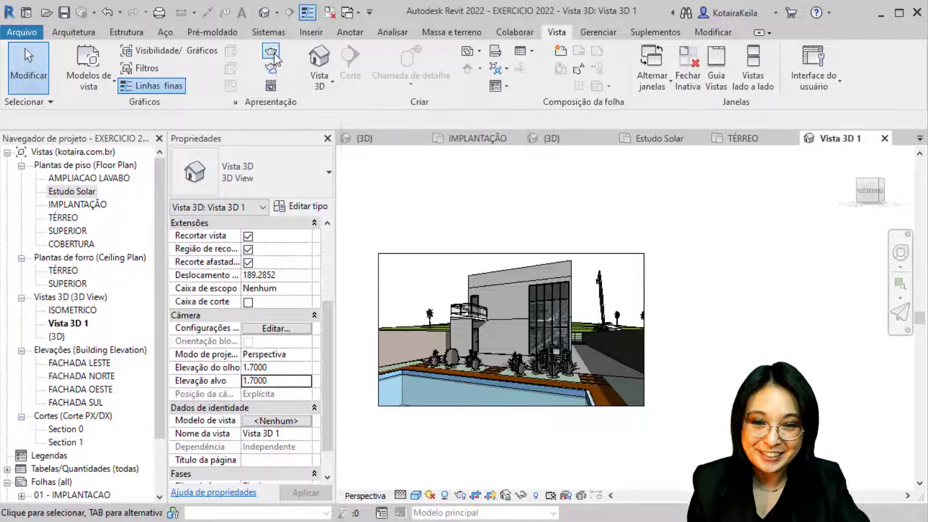
# Open the Renderização dialog and set the output resolution to Impressora at 75 DPI.
pyautogui.click(272, 54)
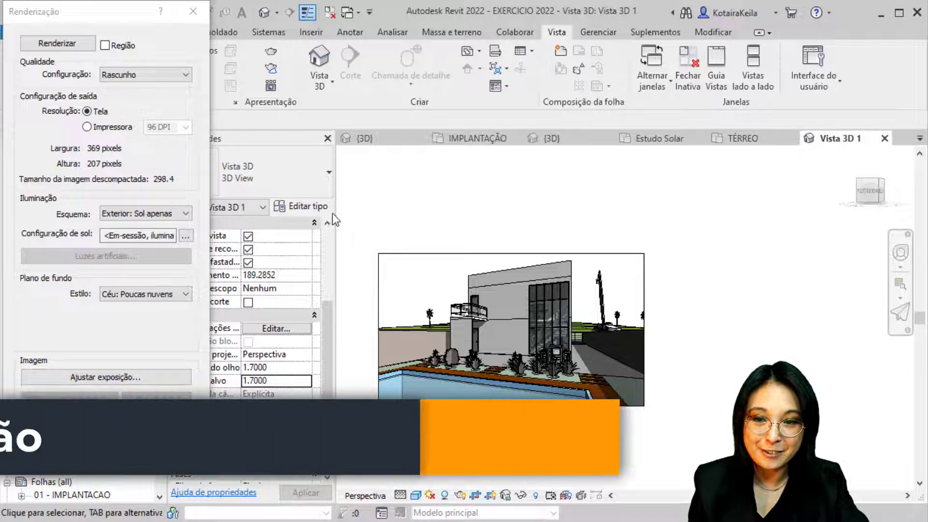
pyautogui.moveTo(97, 13); pyautogui.dragTo(242, 28)
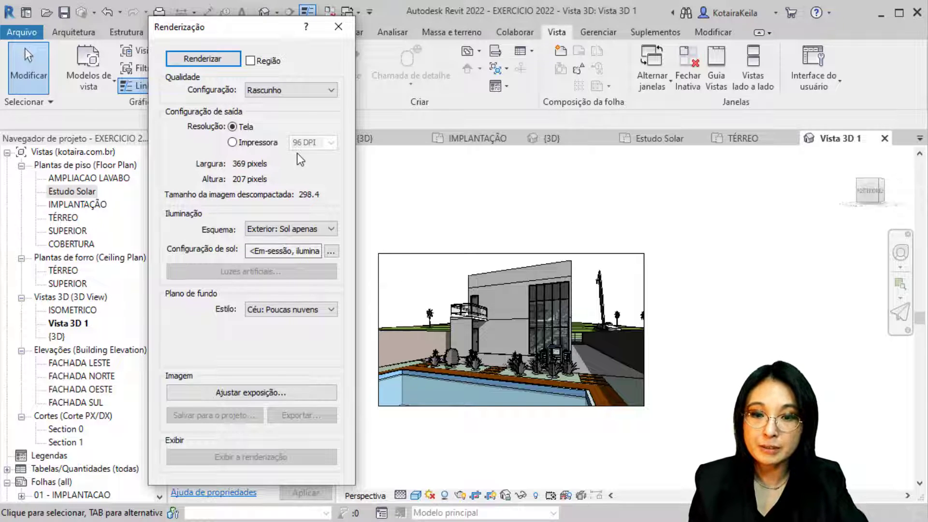
pyautogui.click(232, 143)
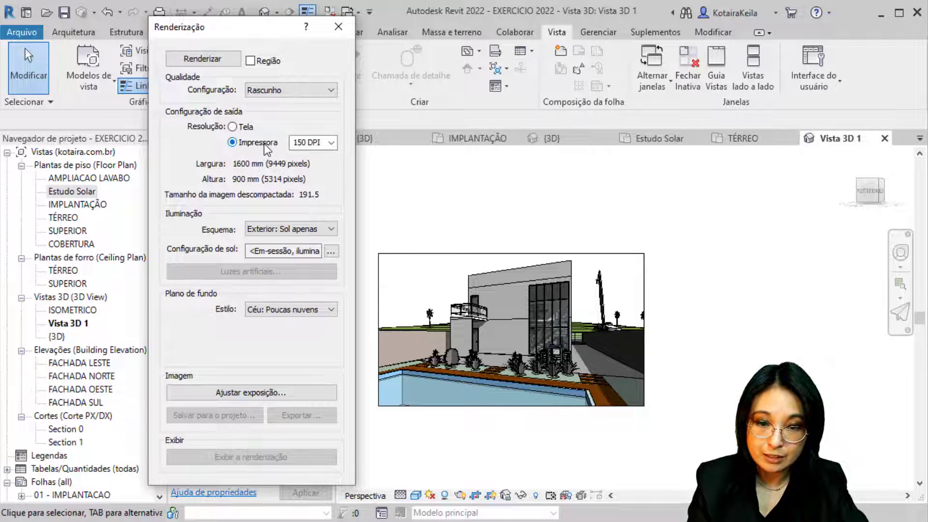
pyautogui.click(332, 145)
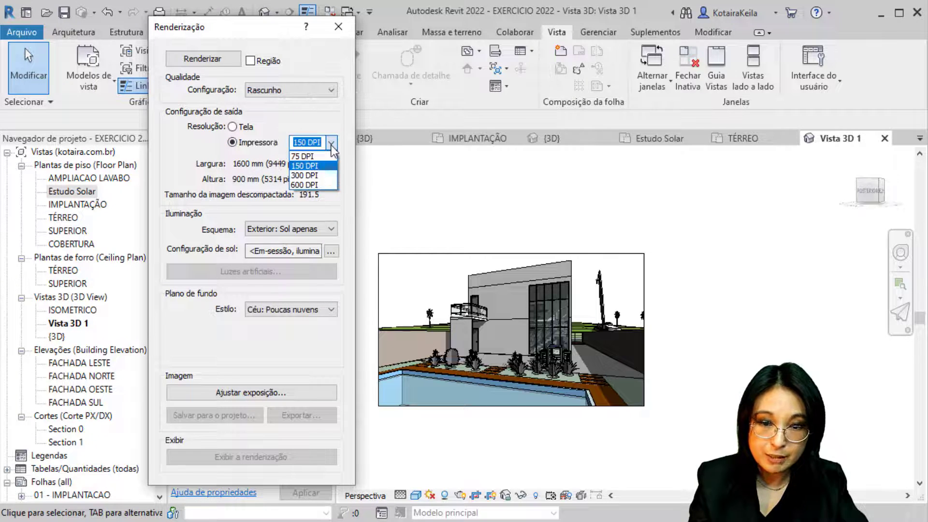
pyautogui.click(303, 157)
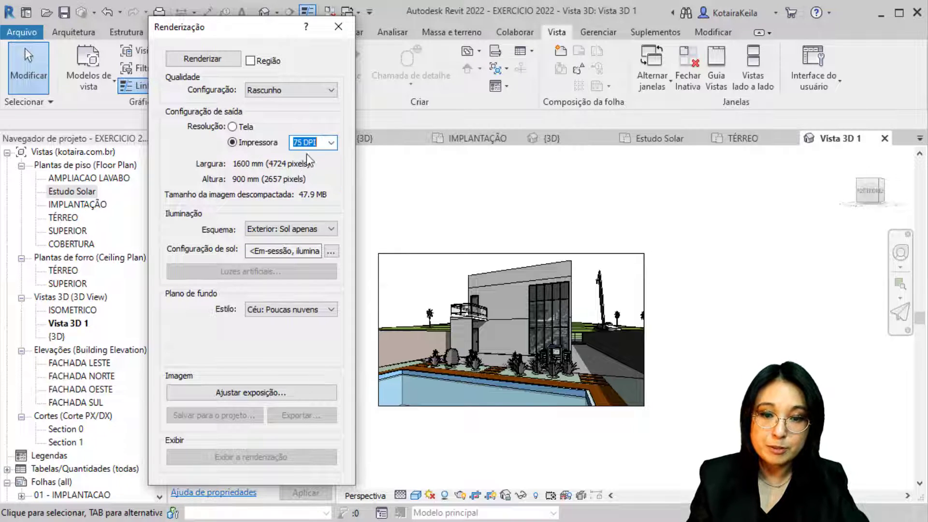
pyautogui.click(332, 143)
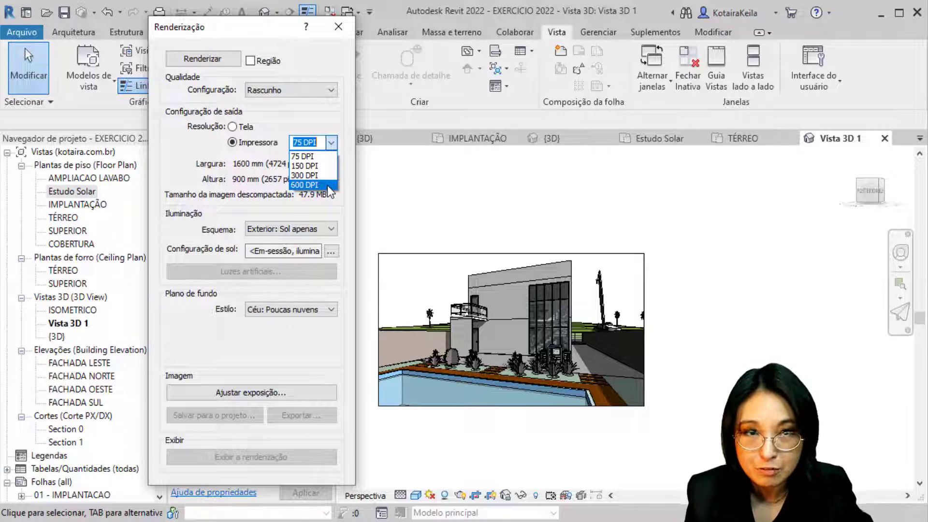
pyautogui.click(314, 157)
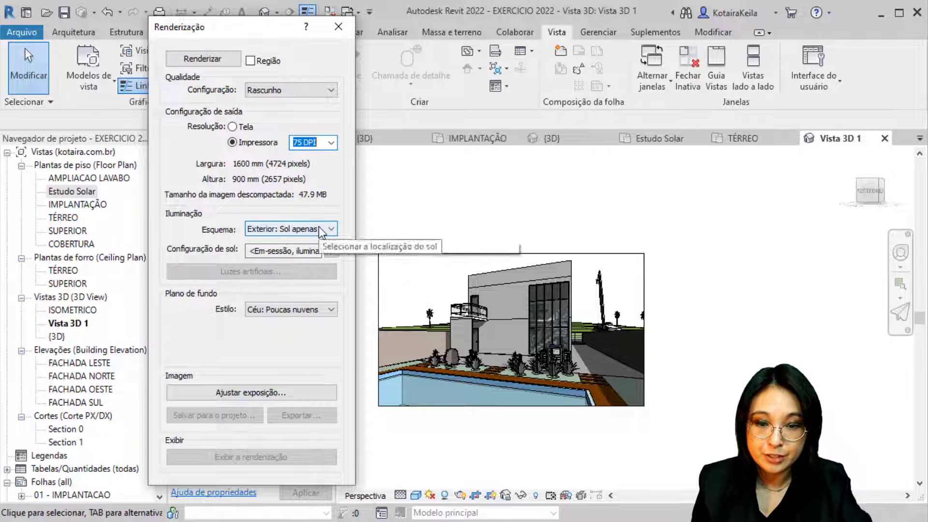
pyautogui.click(318, 228)
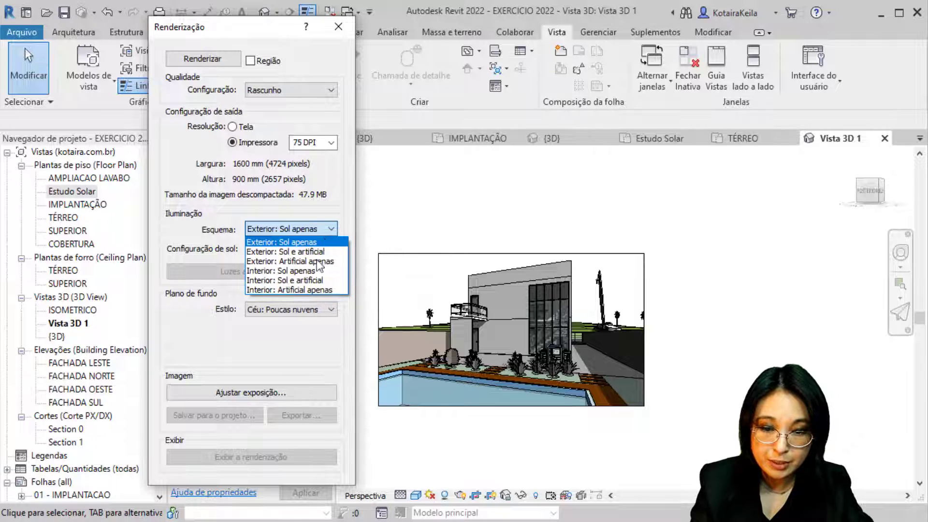
pyautogui.click(323, 291)
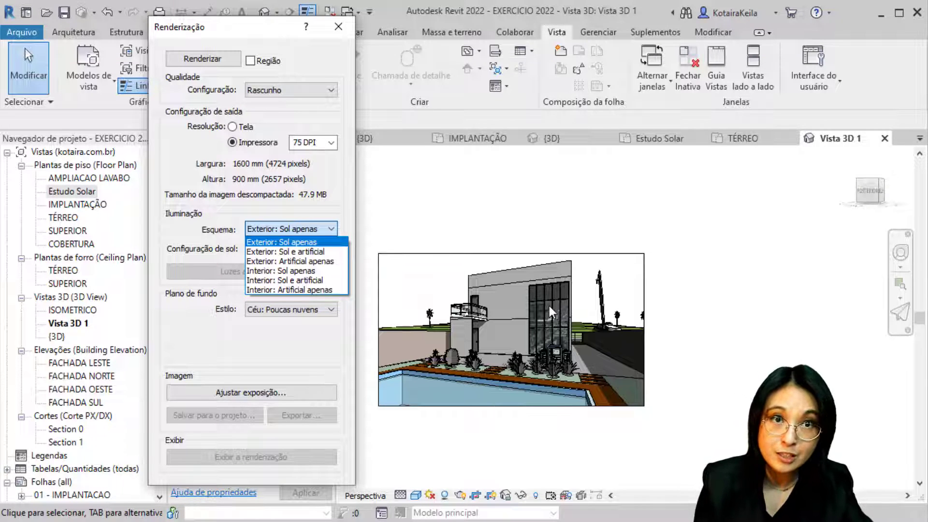
pyautogui.click(273, 244)
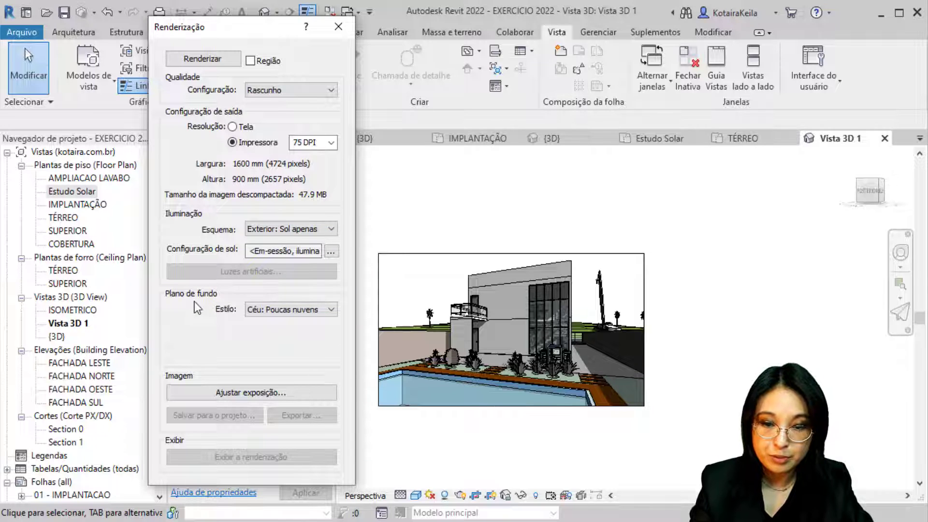
# Set the render background style to Céu: Muito poucas nuvens.
pyautogui.click(286, 311)
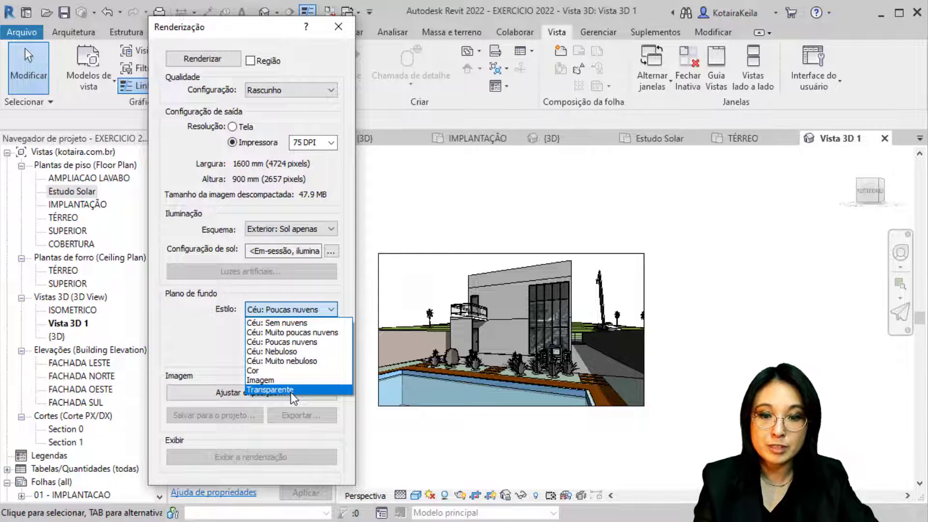
pyautogui.click(305, 335)
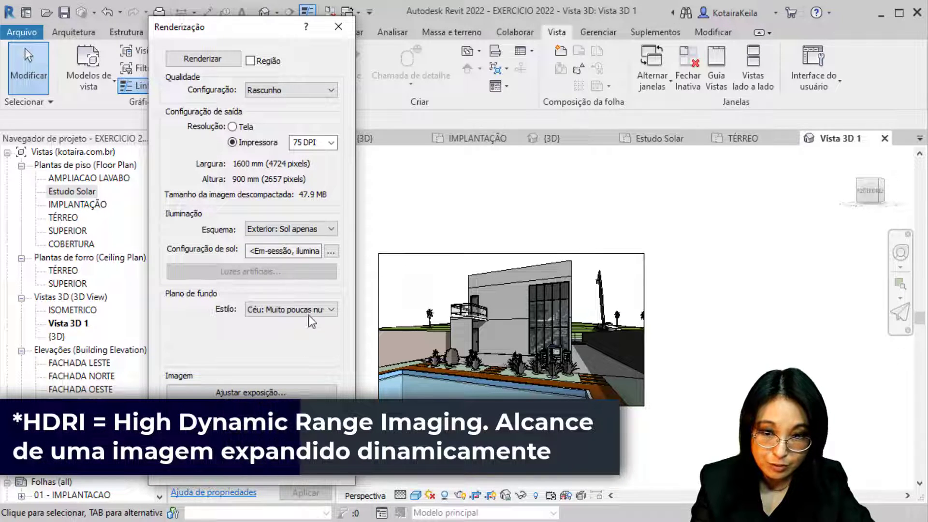
# Start rendering Vista 3D 1 with the Renderizar button.
pyautogui.click(203, 58)
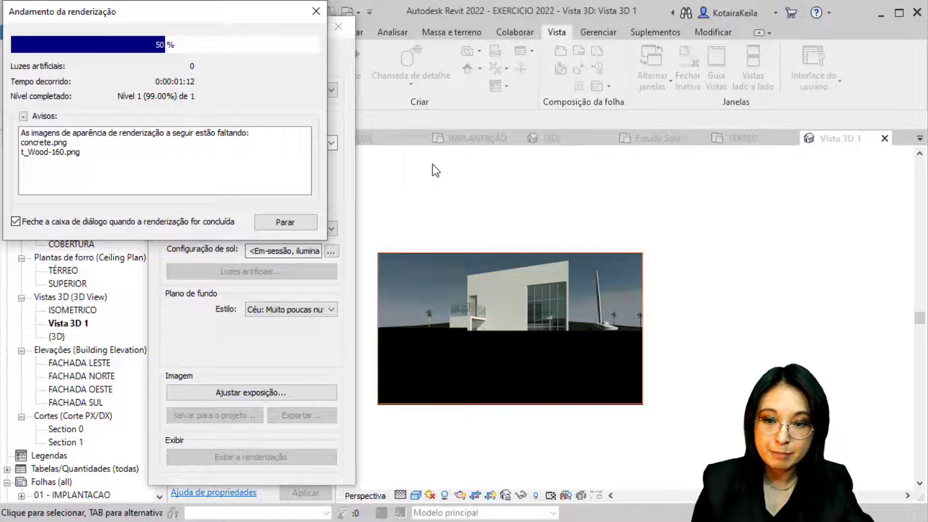
# Let the 75 DPI draft render of the house and pool finish displaying.
pyautogui.click(90, 149)
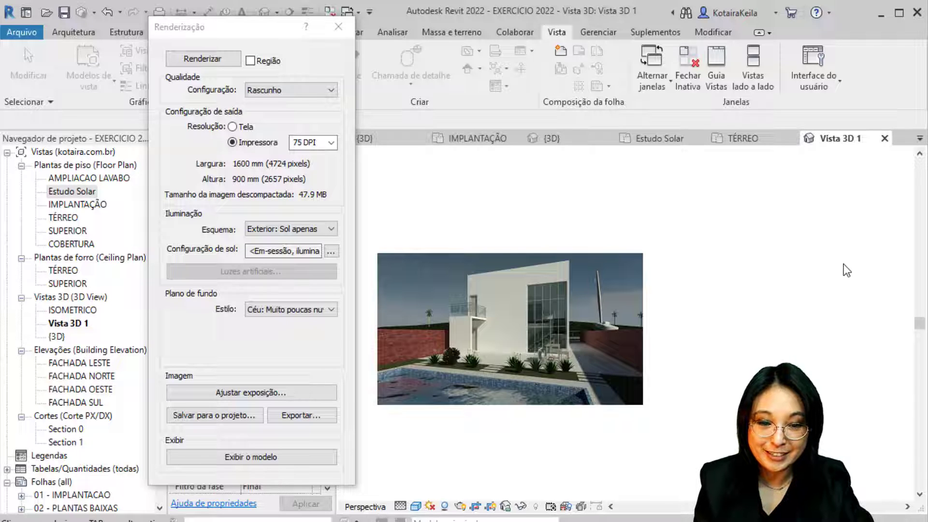
pyautogui.click(276, 390)
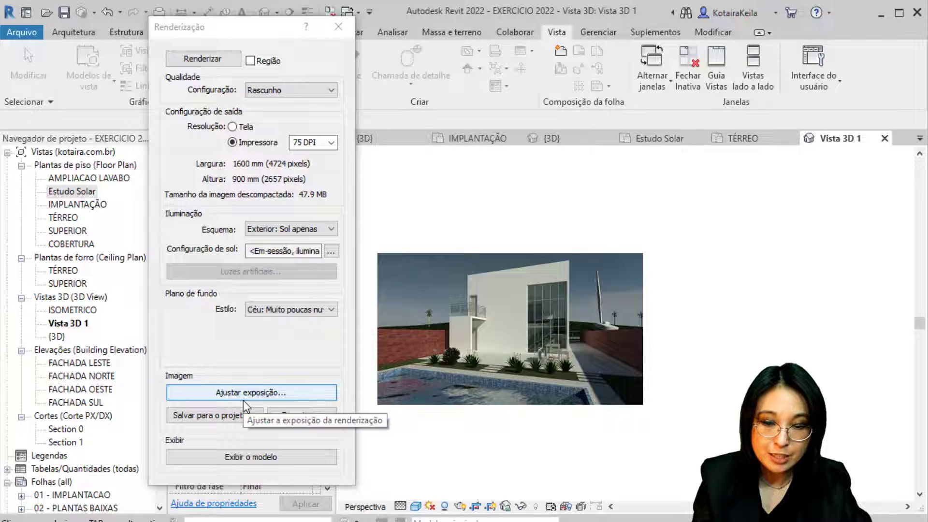
# Zoom and pan the rendered image to frame the house, shifting the dialog left.
pyautogui.scroll(1, 428, 427)
pyautogui.scroll(1, 435, 427)
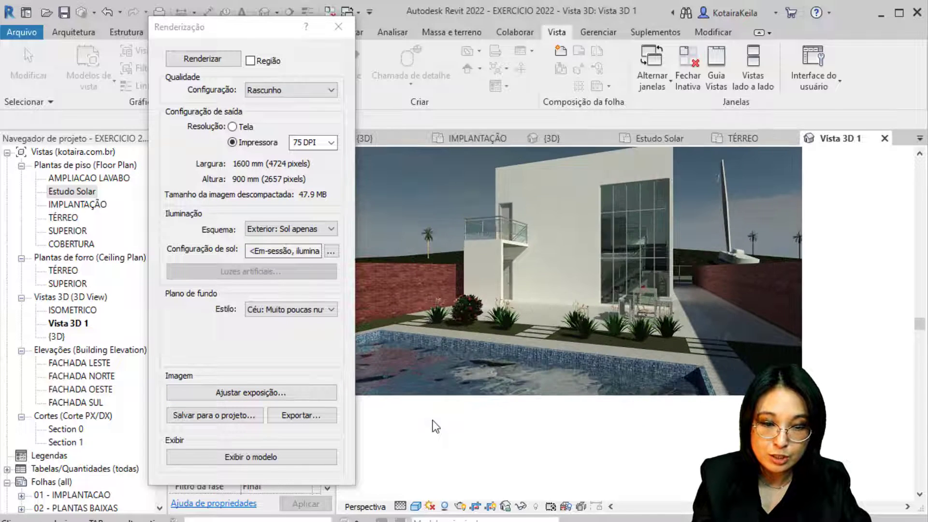
pyautogui.moveTo(452, 441); pyautogui.dragTo(461, 469, button='middle')
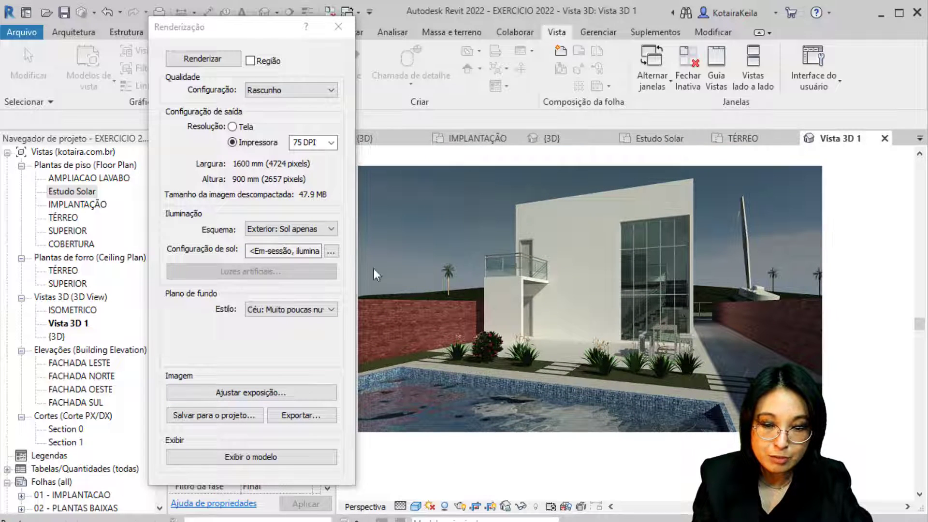
pyautogui.moveTo(267, 32); pyautogui.dragTo(222, 32)
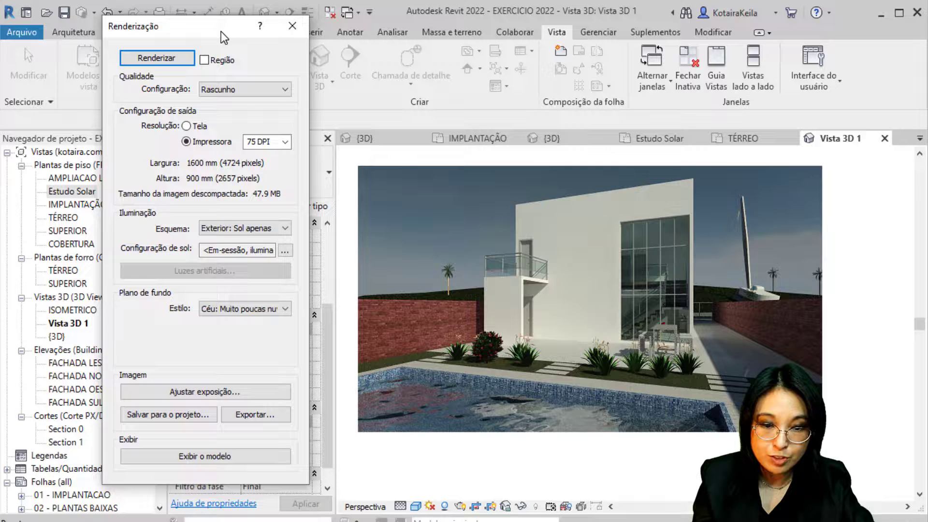
# Lower the render's exposure value to 12.86 and apply it.
pyautogui.click(222, 393)
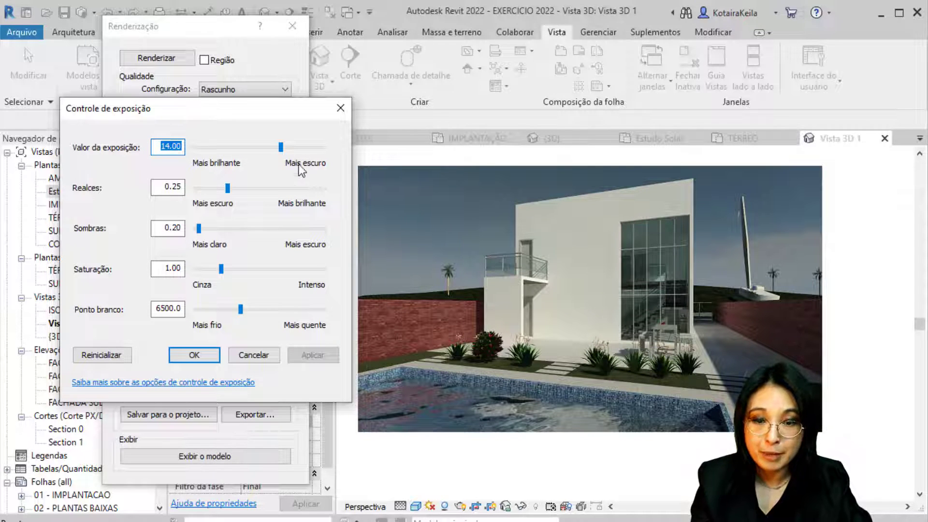
pyautogui.moveTo(282, 146); pyautogui.dragTo(270, 147)
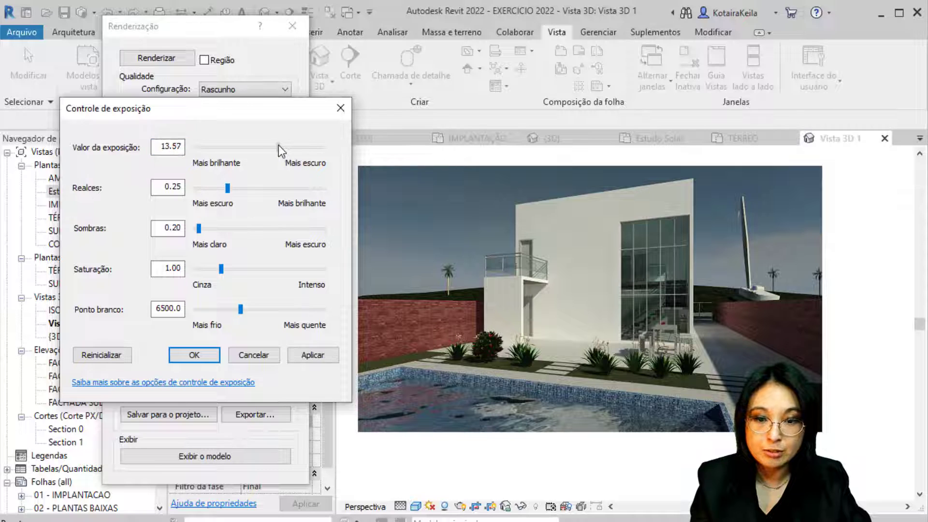
pyautogui.click(315, 359)
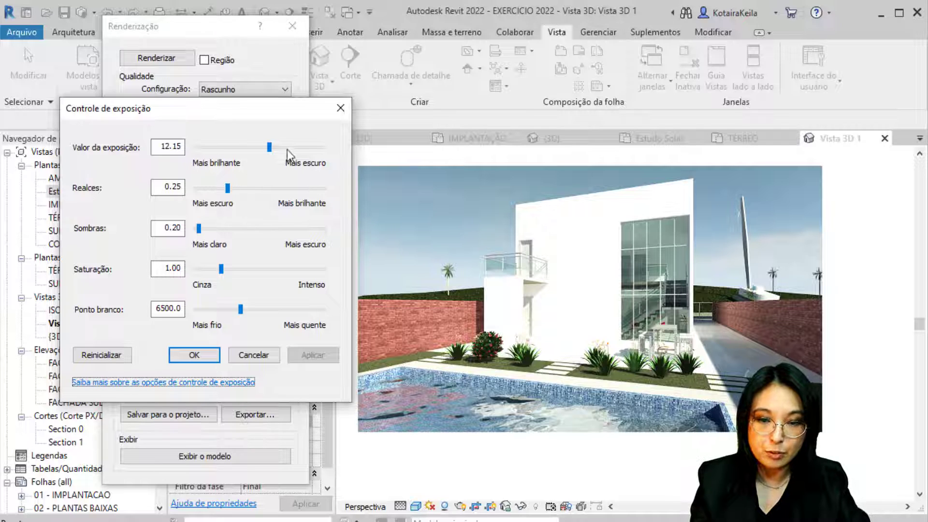
pyautogui.click(274, 147)
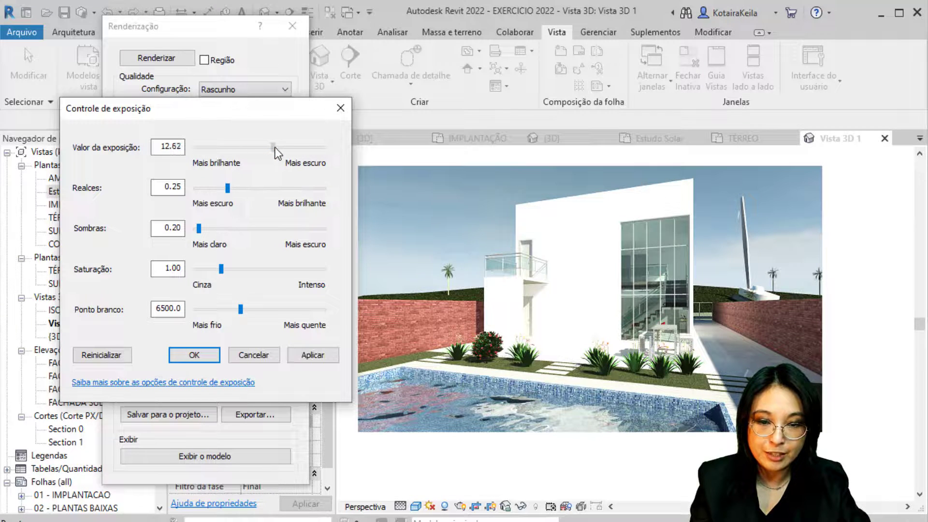
pyautogui.click(314, 353)
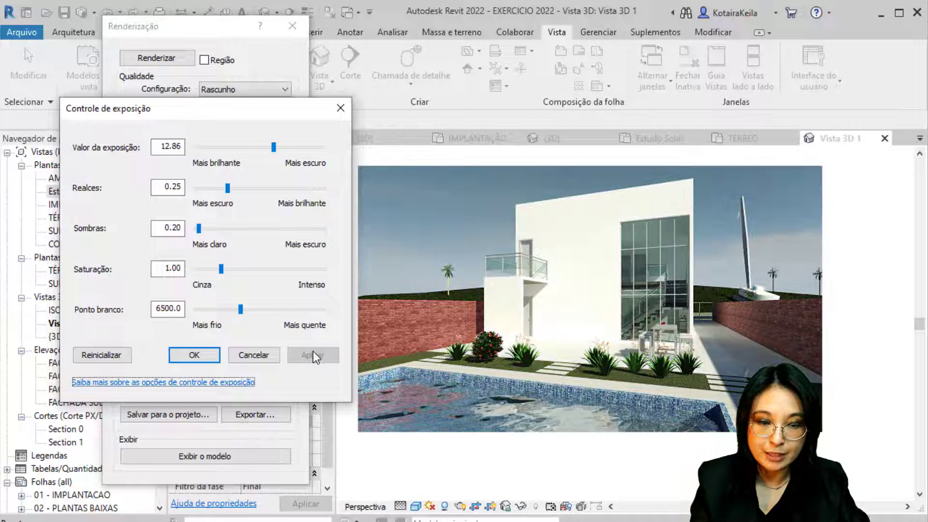
pyautogui.click(98, 162)
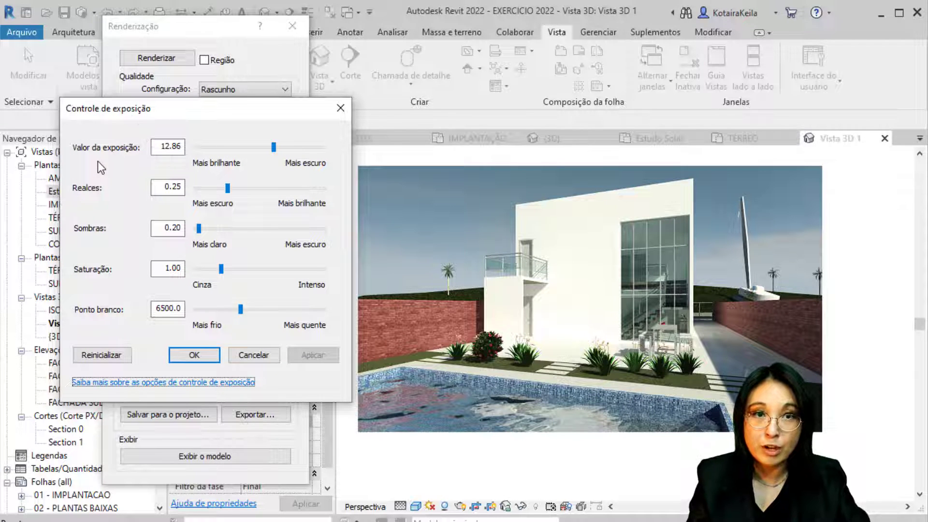
pyautogui.click(219, 163)
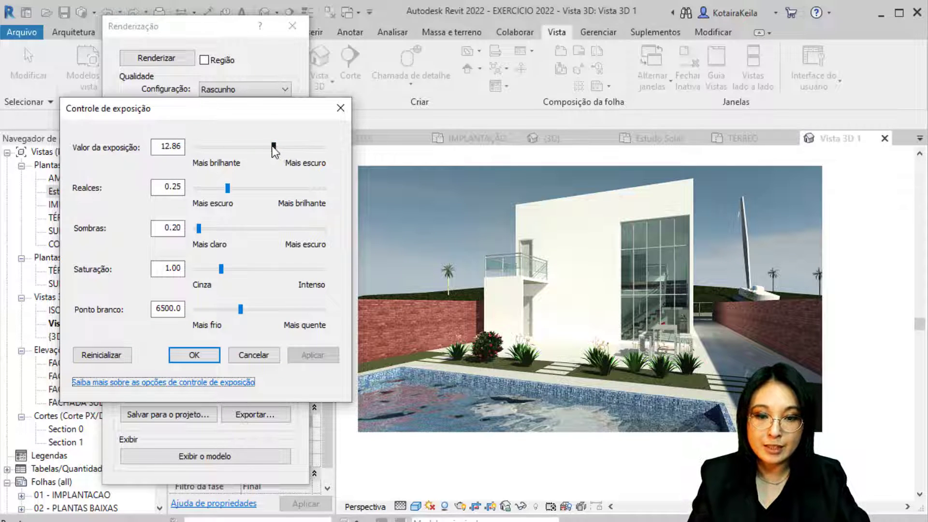
pyautogui.doubleClick(181, 146)
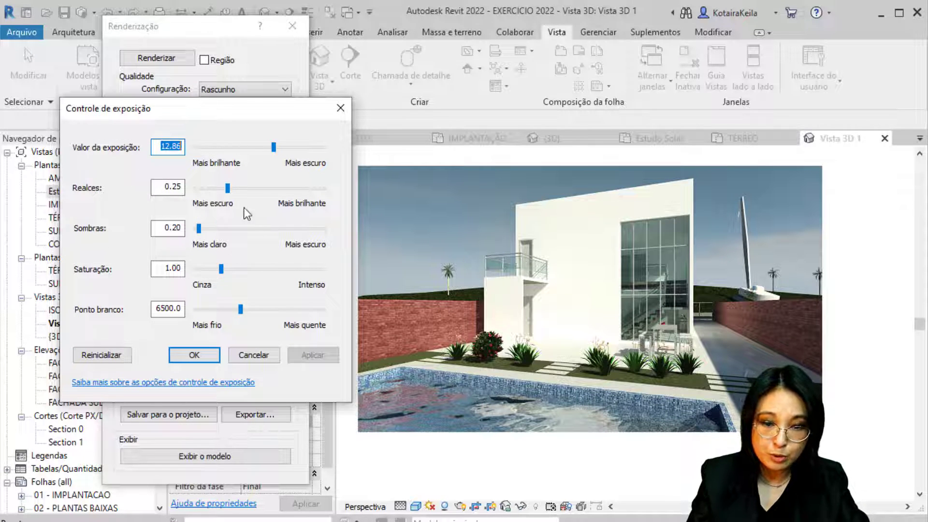
# Raise the render highlights (Realces) to 0.87 and apply.
pyautogui.click(236, 189)
pyautogui.moveTo(237, 189); pyautogui.dragTo(256, 188)
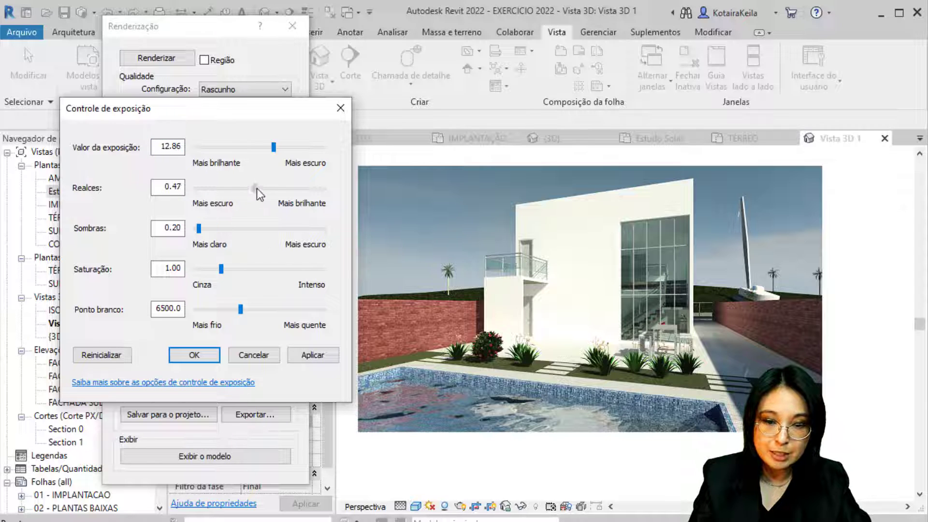
pyautogui.click(311, 352)
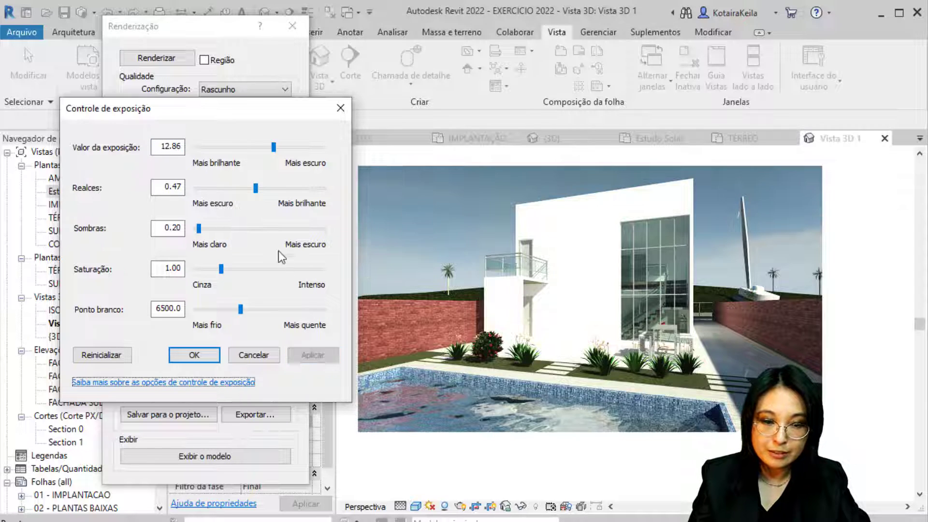
pyautogui.moveTo(254, 189); pyautogui.dragTo(306, 189)
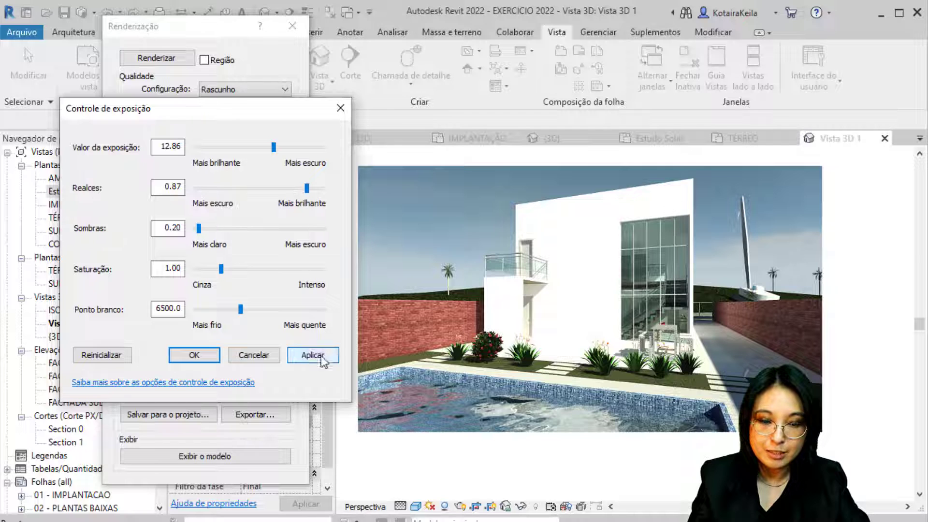
pyautogui.click(313, 355)
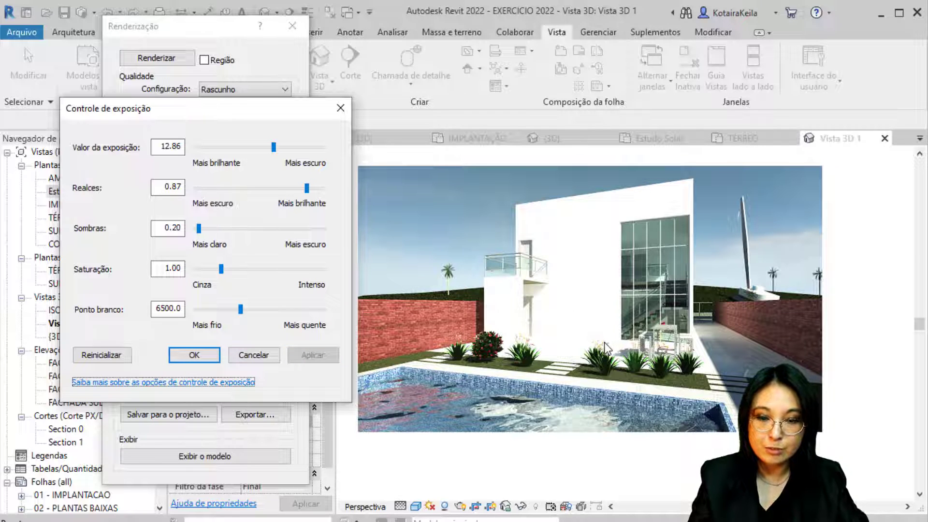
# Deepen the render shadows (Sombras) to 2.73 and apply.
pyautogui.click(74, 192)
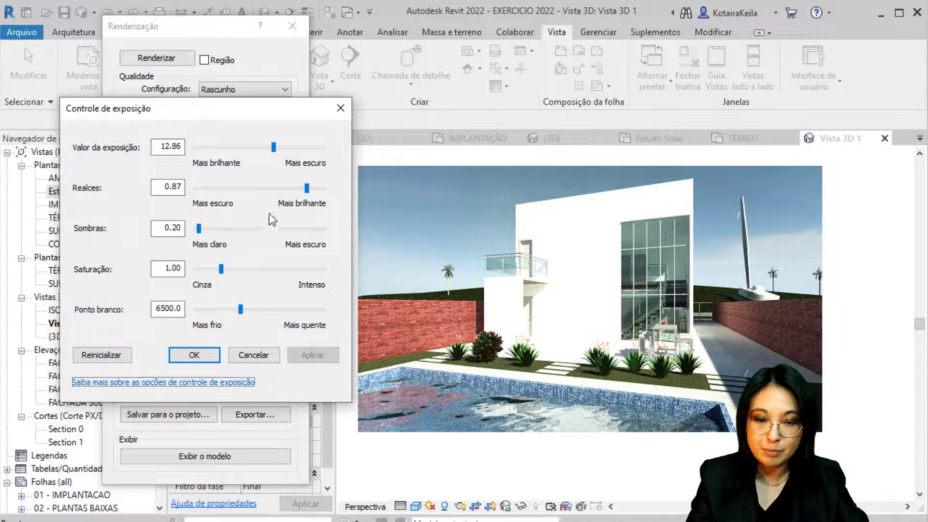
pyautogui.click(290, 187)
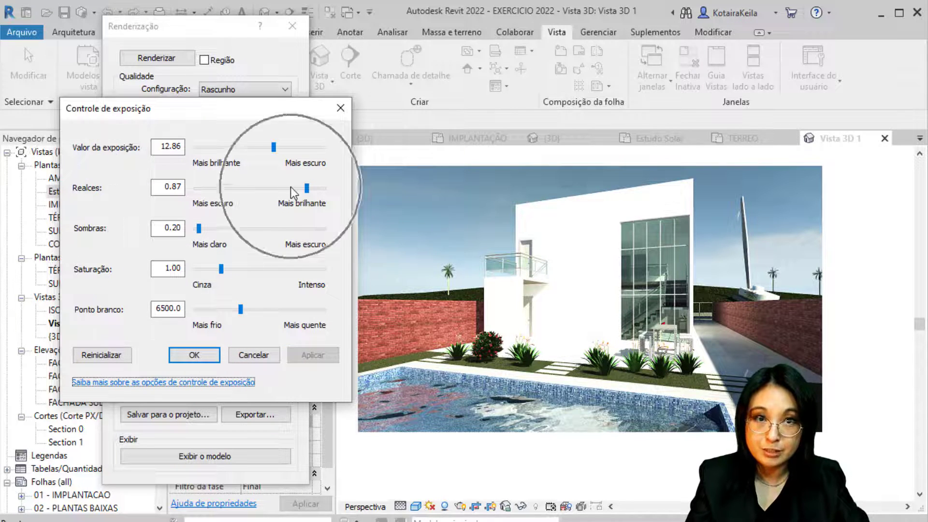
pyautogui.click(81, 213)
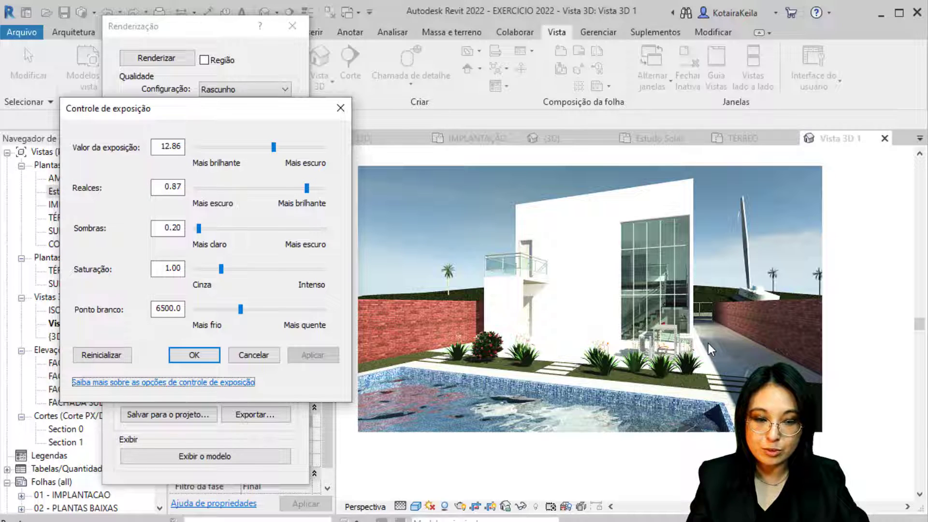
pyautogui.moveTo(199, 228); pyautogui.dragTo(284, 227)
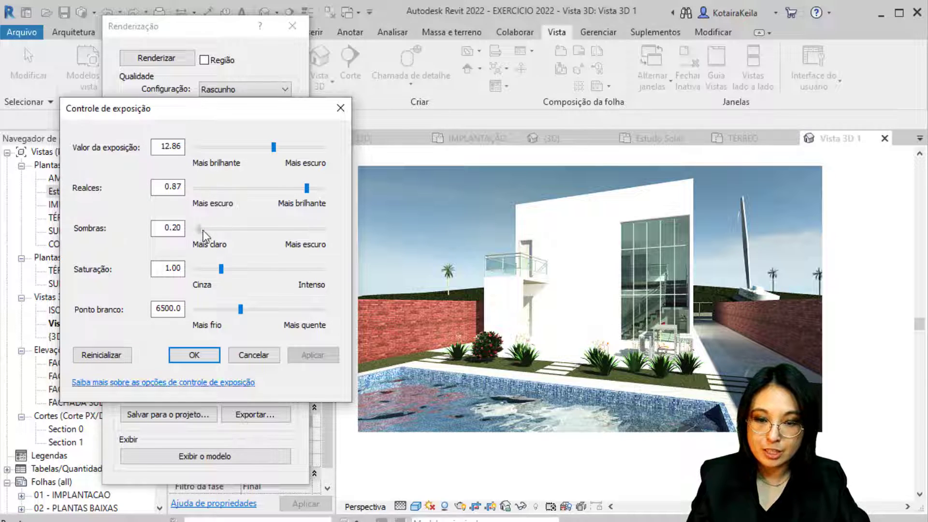
pyautogui.click(325, 357)
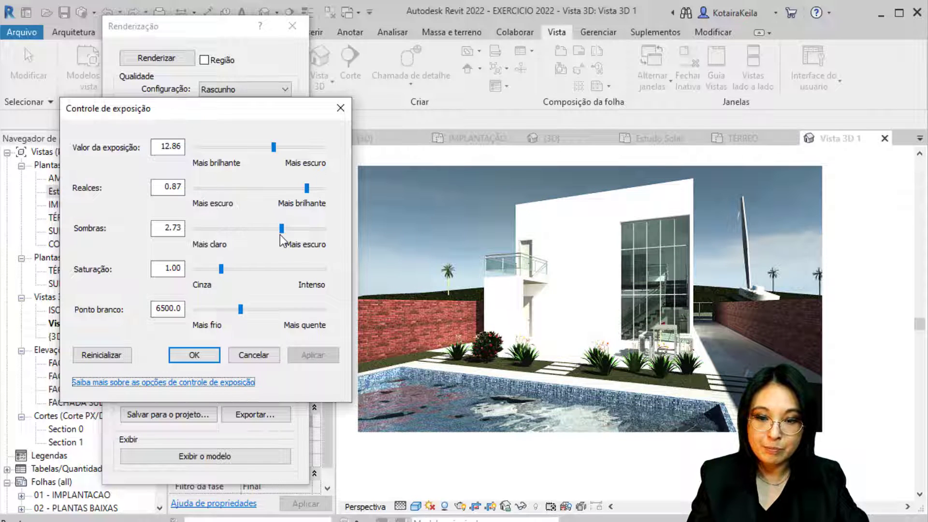
pyautogui.click(126, 270)
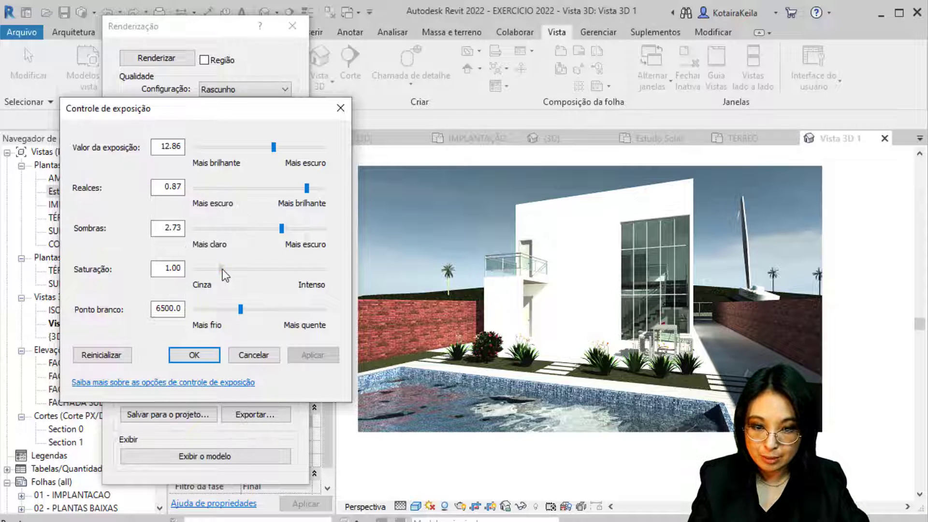
# Preview high and zero saturation, then set Saturação back to 1 and apply it.
pyautogui.moveTo(222, 269); pyautogui.dragTo(287, 266)
pyautogui.click(308, 354)
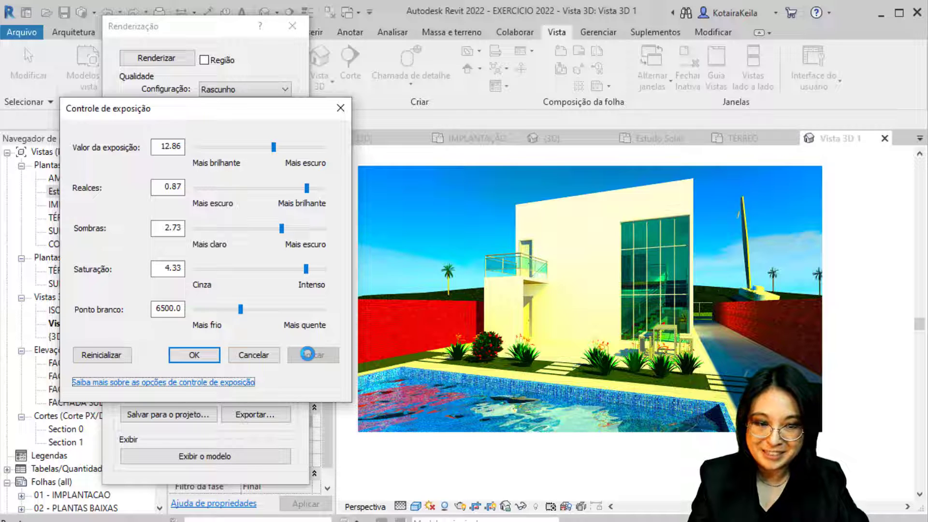
pyautogui.moveTo(305, 276); pyautogui.dragTo(196, 273)
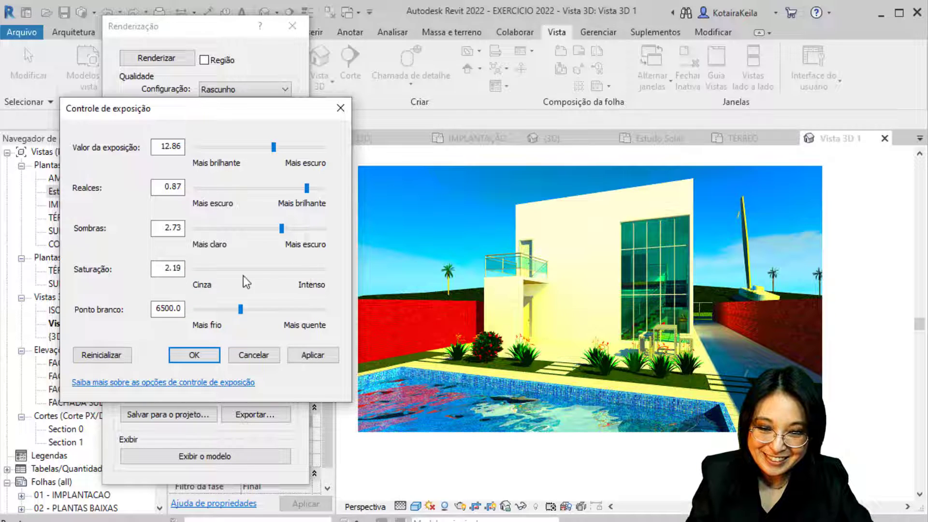
pyautogui.click(312, 355)
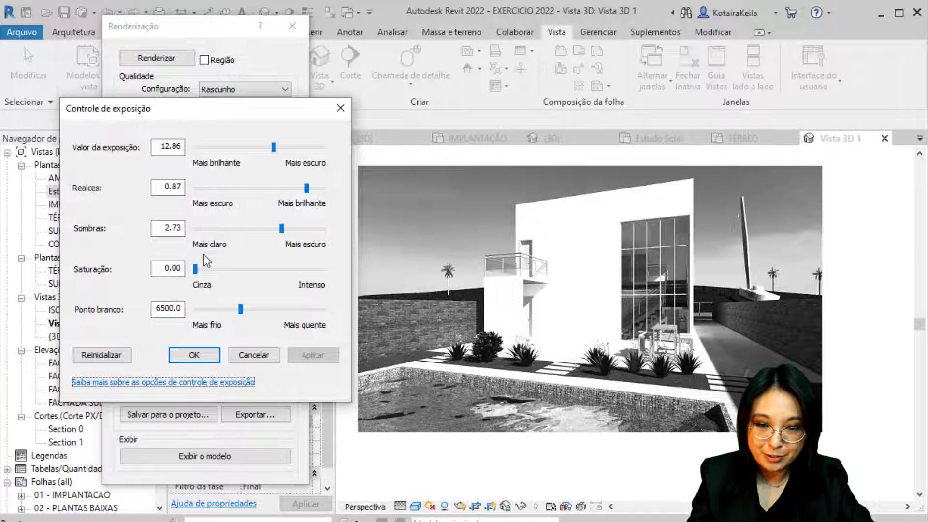
pyautogui.moveTo(195, 269); pyautogui.dragTo(247, 271)
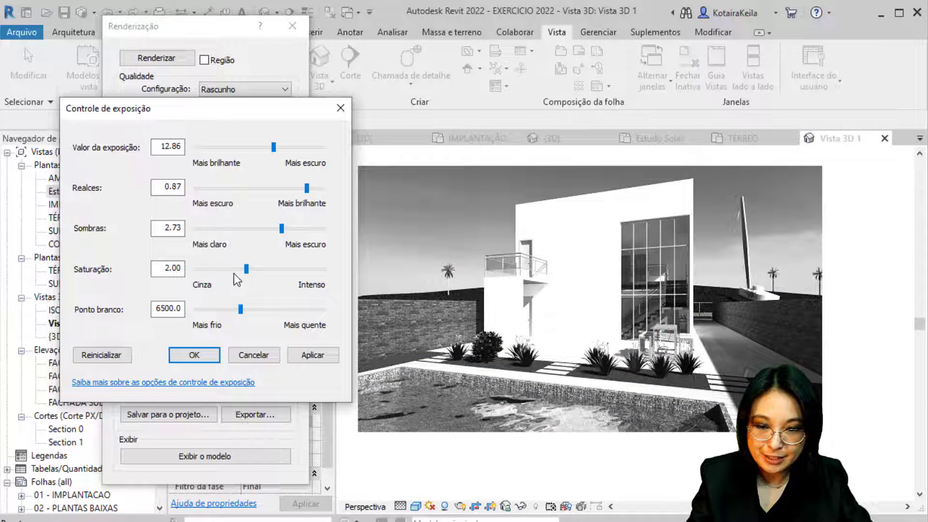
pyautogui.moveTo(155, 269); pyautogui.dragTo(203, 273)
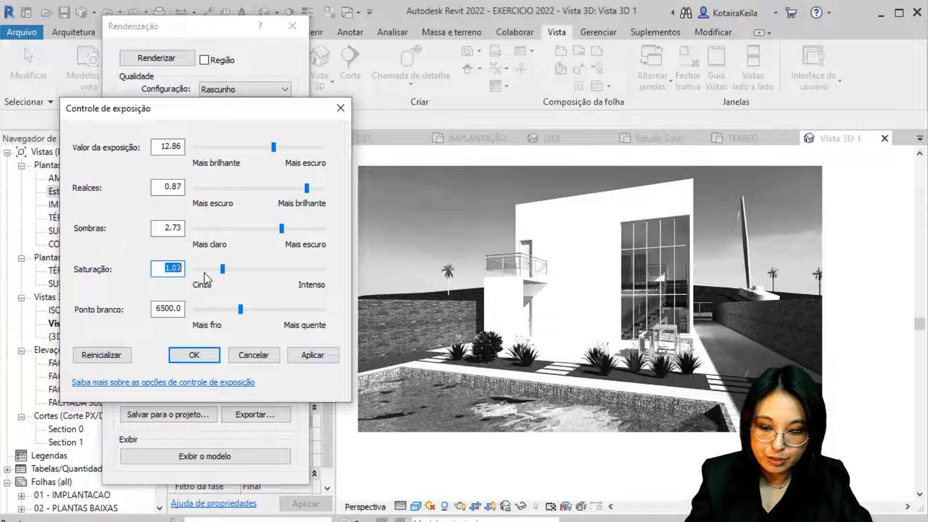
pyautogui.write('1')
pyautogui.click(313, 355)
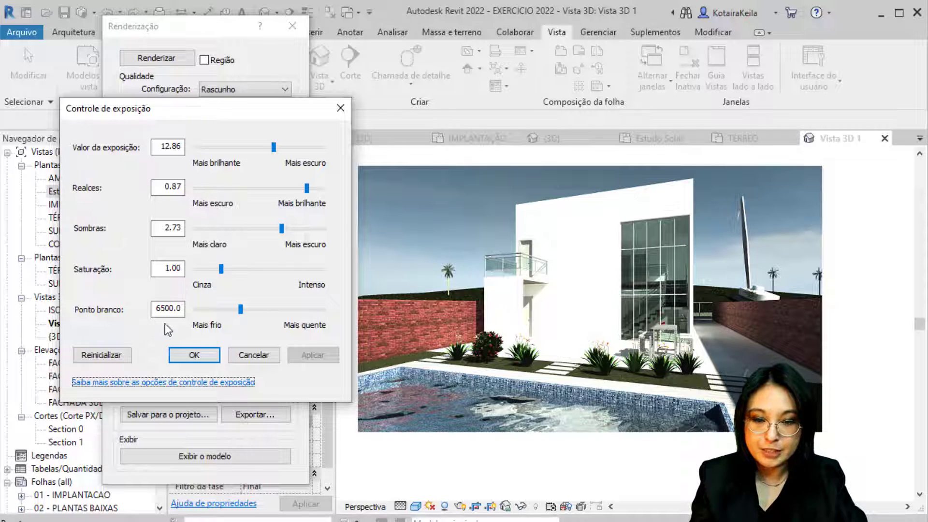
# Test warmer and cooler white points, then apply a Ponto branco of 10402.2.
pyautogui.moveTo(240, 309); pyautogui.dragTo(288, 315)
pyautogui.click(312, 355)
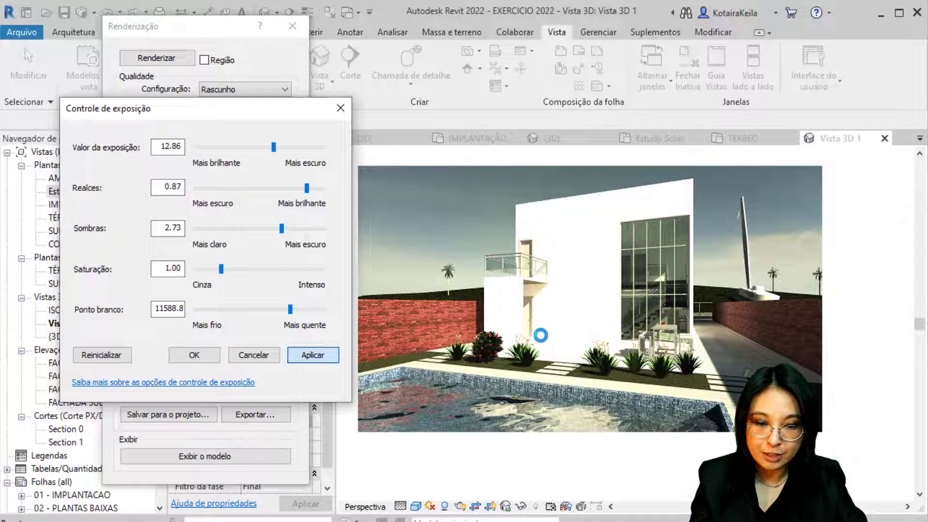
pyautogui.click(309, 354)
pyautogui.moveTo(290, 309)
pyautogui.mouseDown()
pyautogui.moveTo(207, 314)
pyautogui.moveTo(259, 312)
pyautogui.mouseUp()
pyautogui.click(334, 360)
pyautogui.click(334, 356)
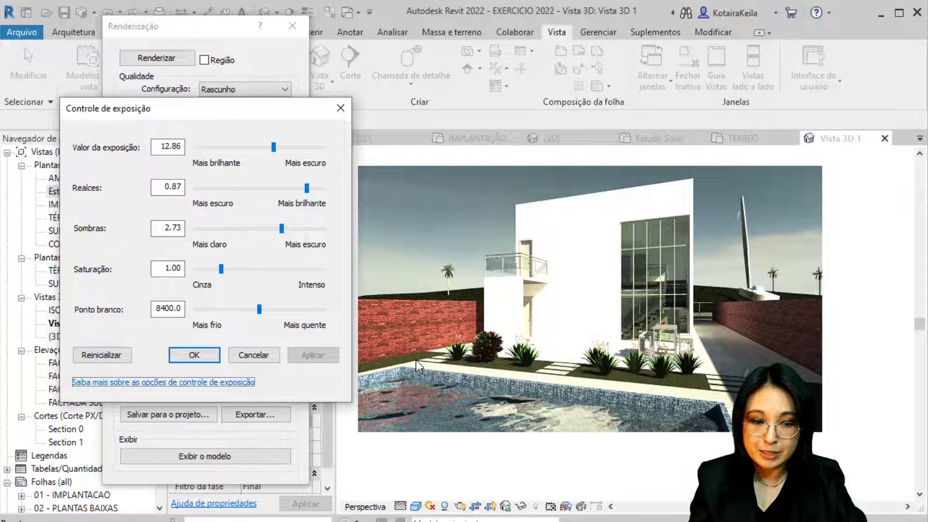
pyautogui.moveTo(159, 308); pyautogui.dragTo(219, 307)
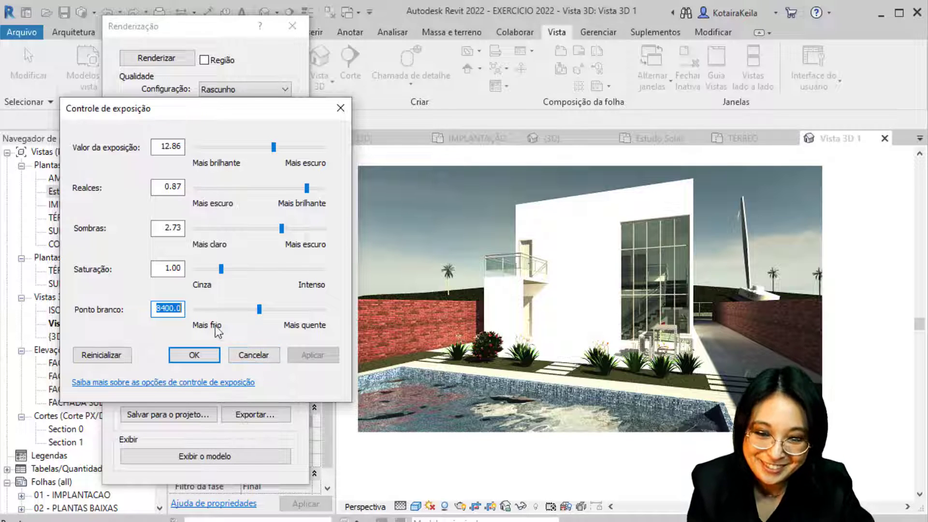
pyautogui.click(263, 311)
pyautogui.moveTo(291, 310); pyautogui.dragTo(280, 309)
pyautogui.click(312, 355)
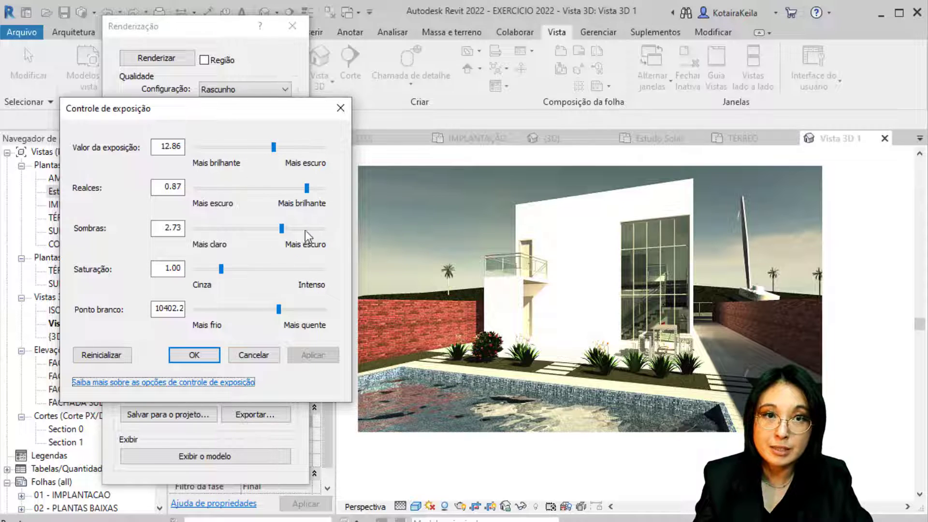
# Reset exposure defaults, then set exposure 13.10 and deepen shadows to 3.12.
pyautogui.click(115, 360)
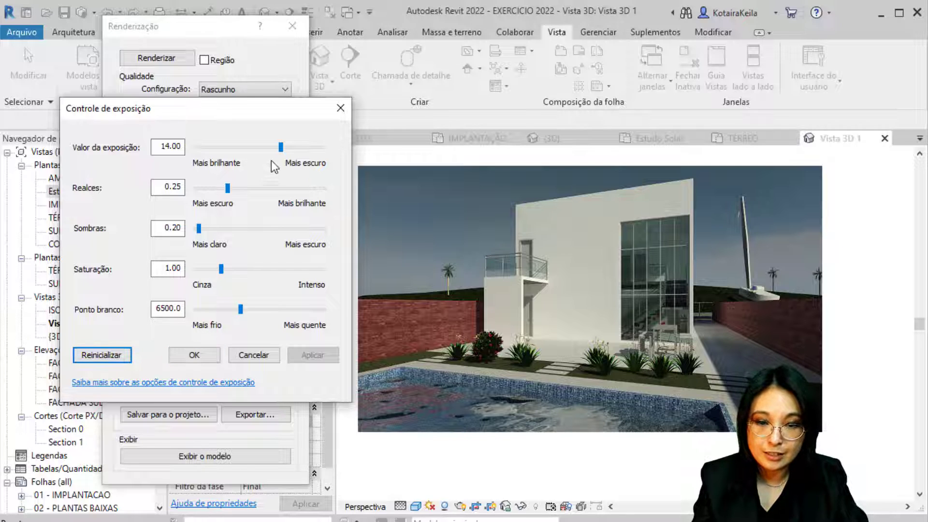
pyautogui.moveTo(280, 147); pyautogui.dragTo(275, 145)
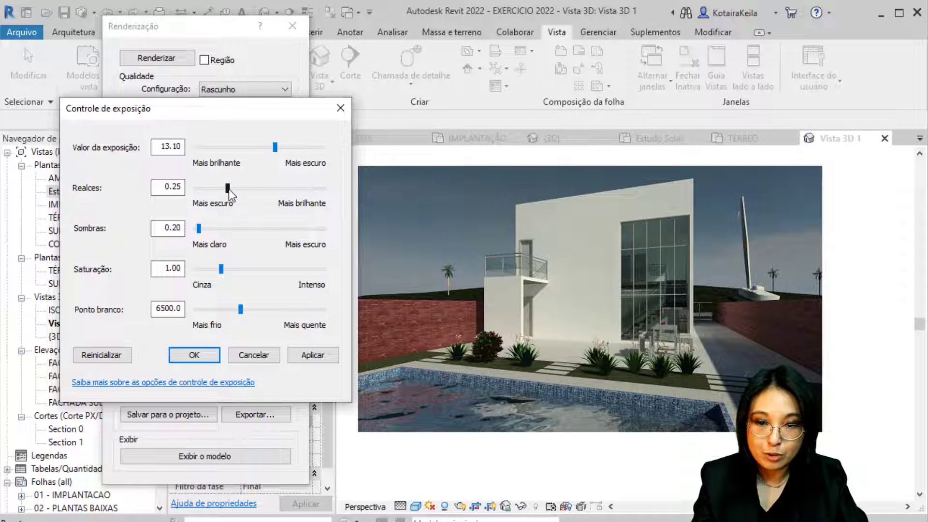
pyautogui.moveTo(228, 189); pyautogui.dragTo(279, 190)
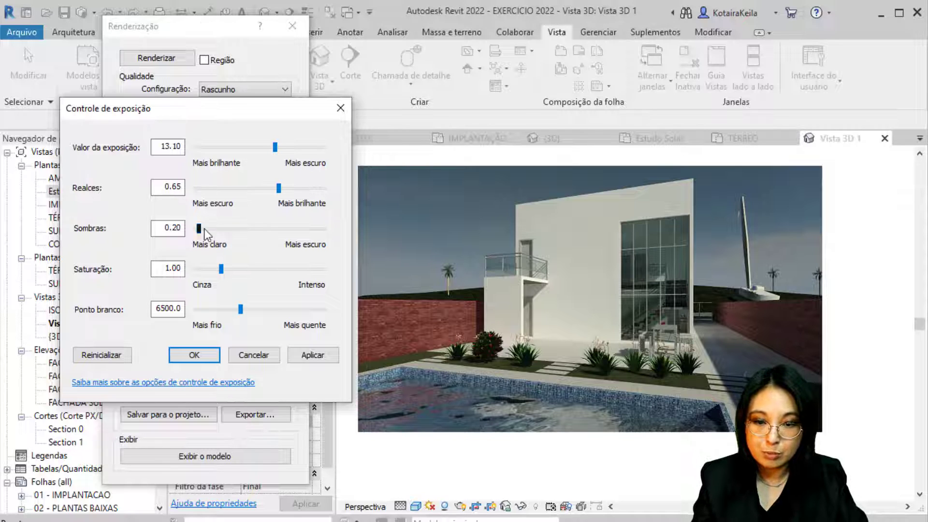
pyautogui.moveTo(203, 228); pyautogui.dragTo(283, 228)
pyautogui.click(327, 356)
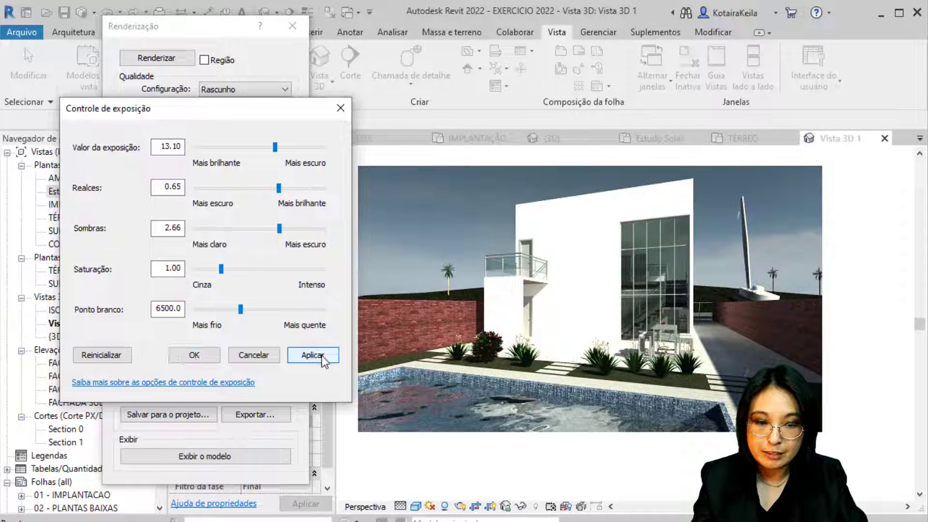
pyautogui.moveTo(284, 233); pyautogui.dragTo(297, 233)
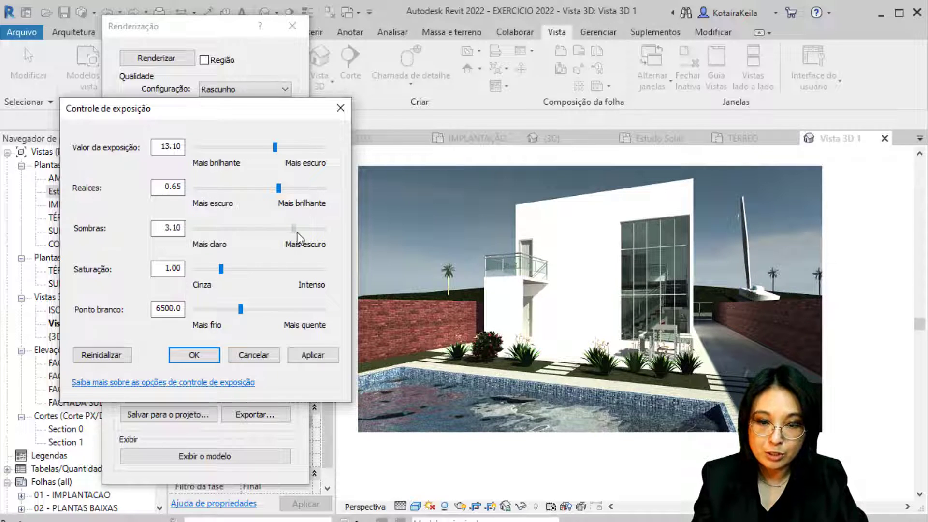
pyautogui.click(320, 356)
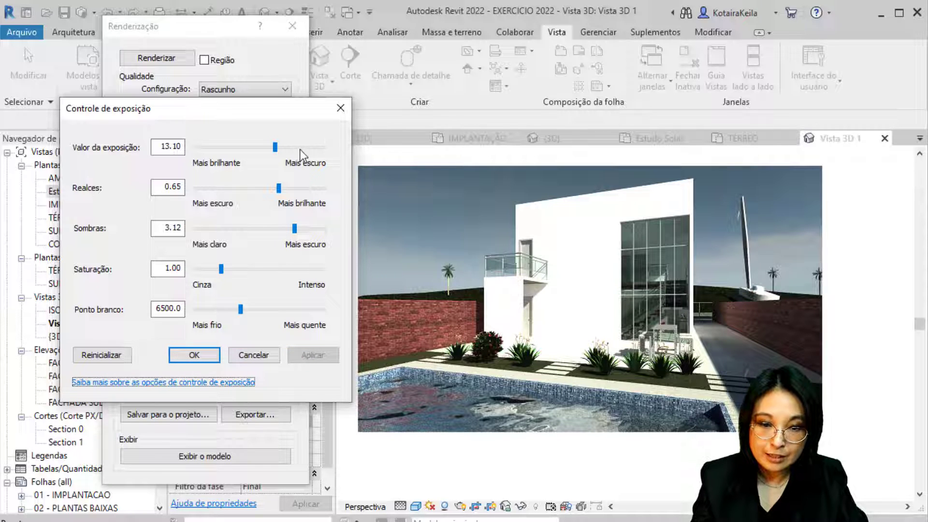
# Restore exposure 13.10, apply highlights 0.85 and white point 8844.9, then confirm with OK.
pyautogui.moveTo(276, 146); pyautogui.dragTo(267, 147)
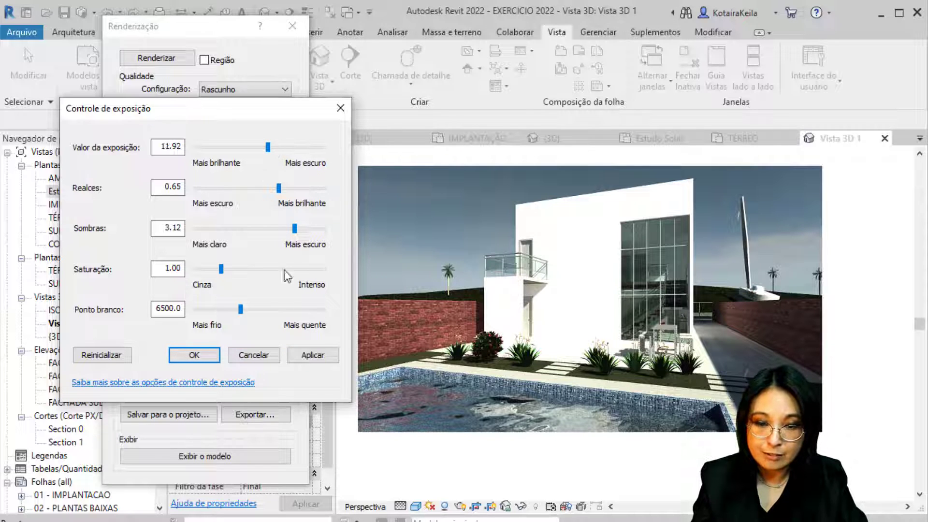
pyautogui.moveTo(256, 108); pyautogui.dragTo(293, 223)
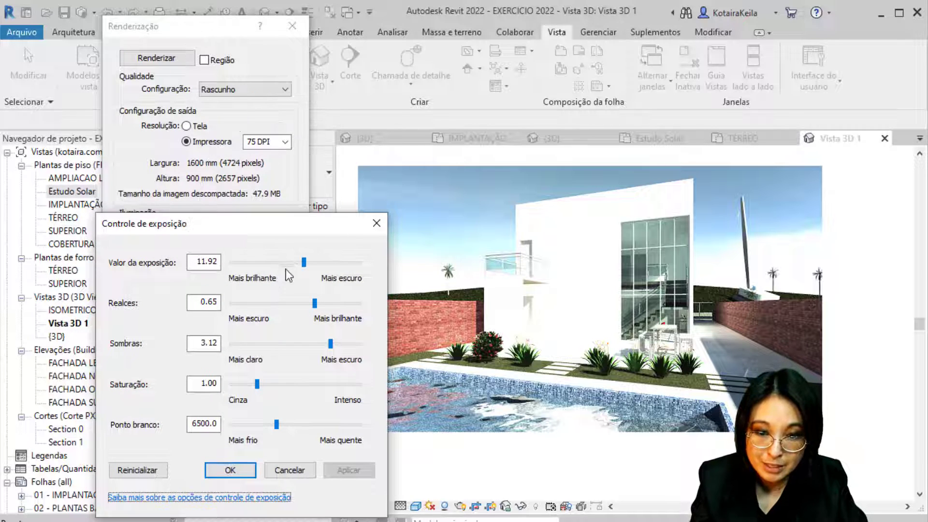
pyautogui.moveTo(304, 264); pyautogui.dragTo(311, 263)
pyautogui.click(352, 471)
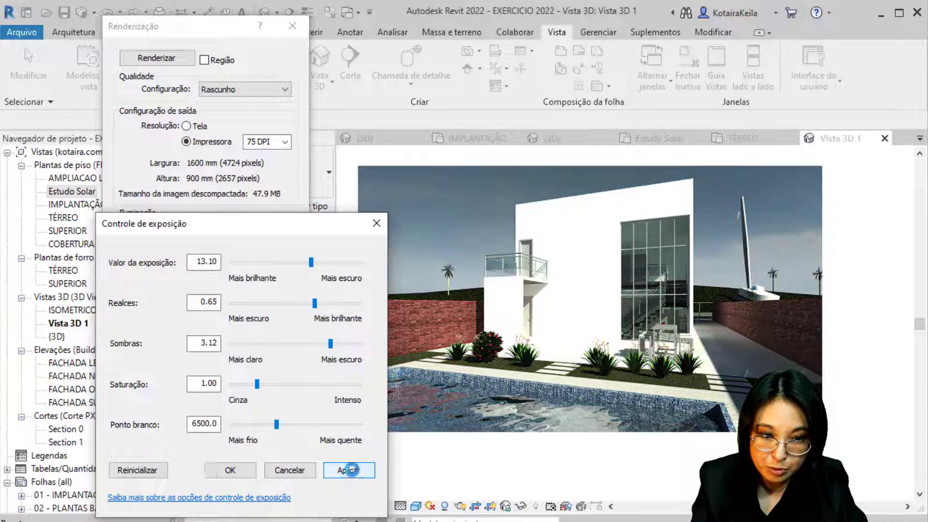
pyautogui.moveTo(315, 303); pyautogui.dragTo(339, 303)
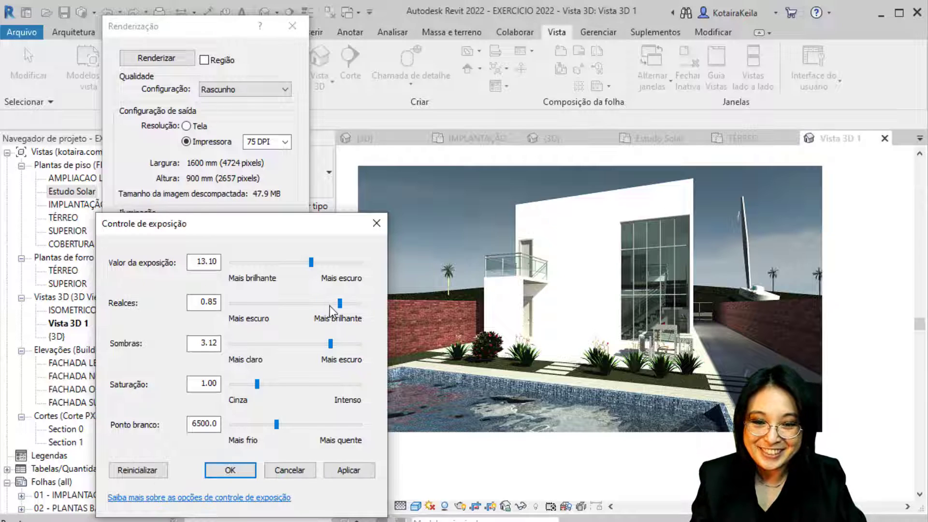
pyautogui.click(349, 470)
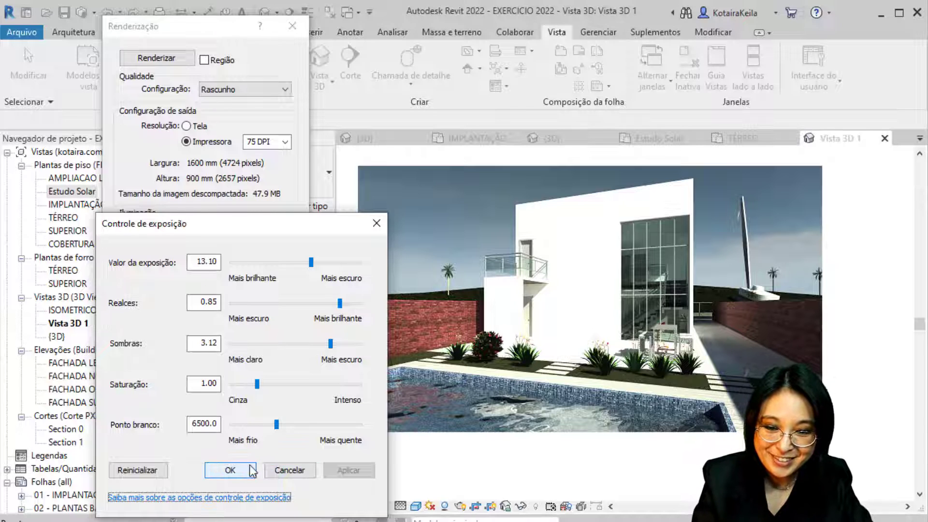
pyautogui.moveTo(278, 424); pyautogui.dragTo(299, 424)
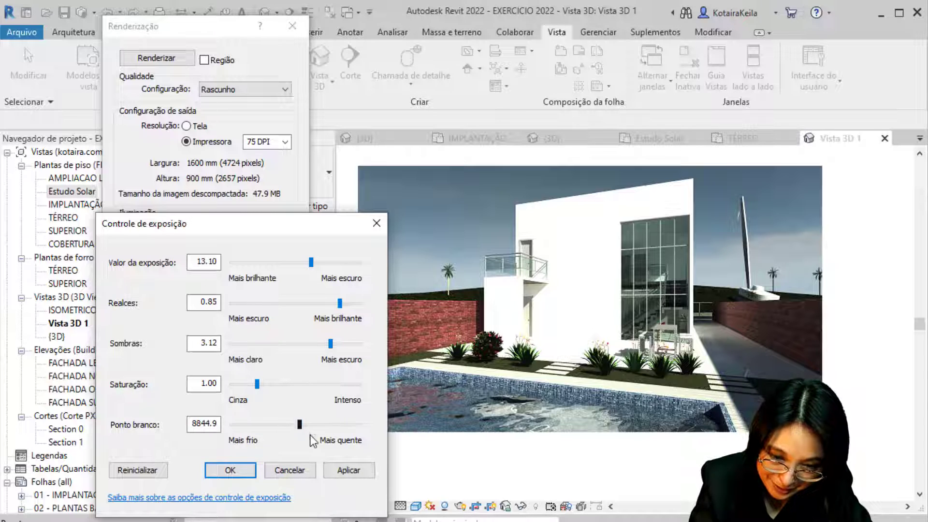
pyautogui.click(340, 471)
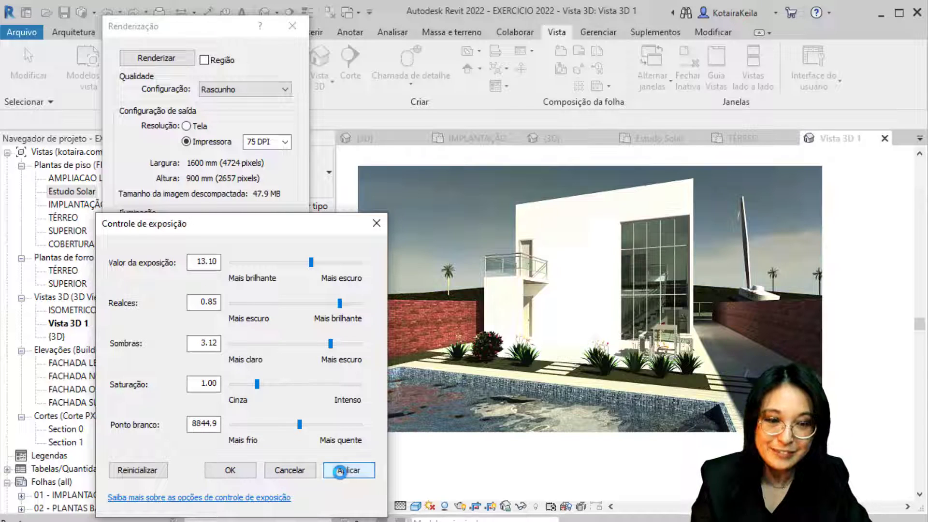
pyautogui.click(230, 471)
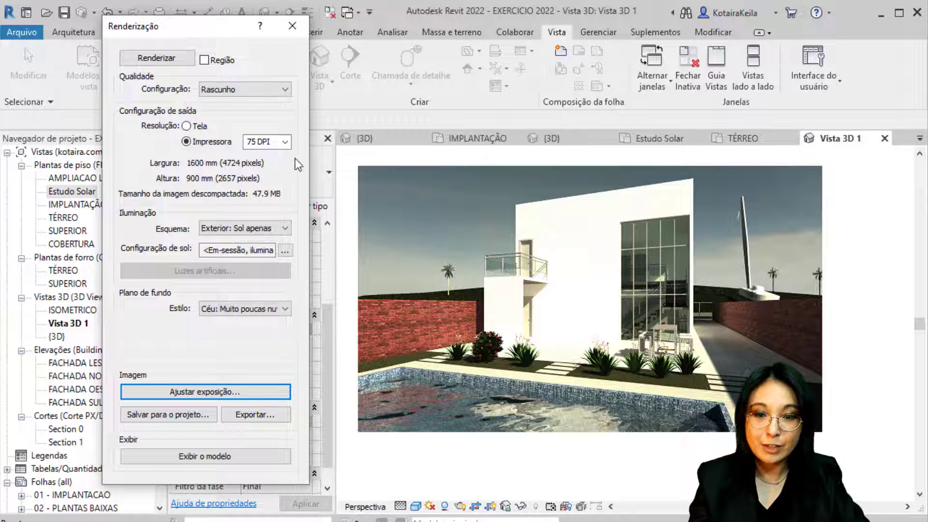
# Set the printer resolution to 150 DPI (9449 × 5314 pixels), leaving quality at Rascunho.
pyautogui.click(286, 141)
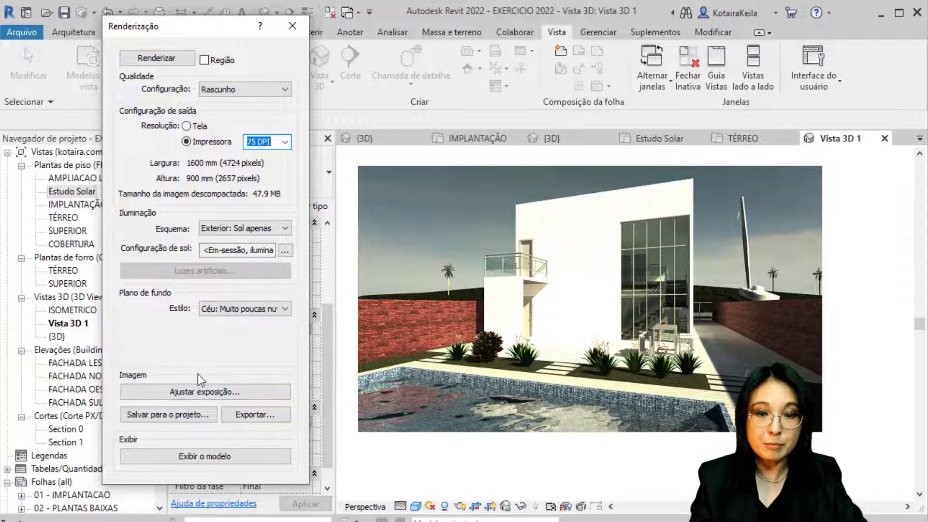
pyautogui.click(286, 142)
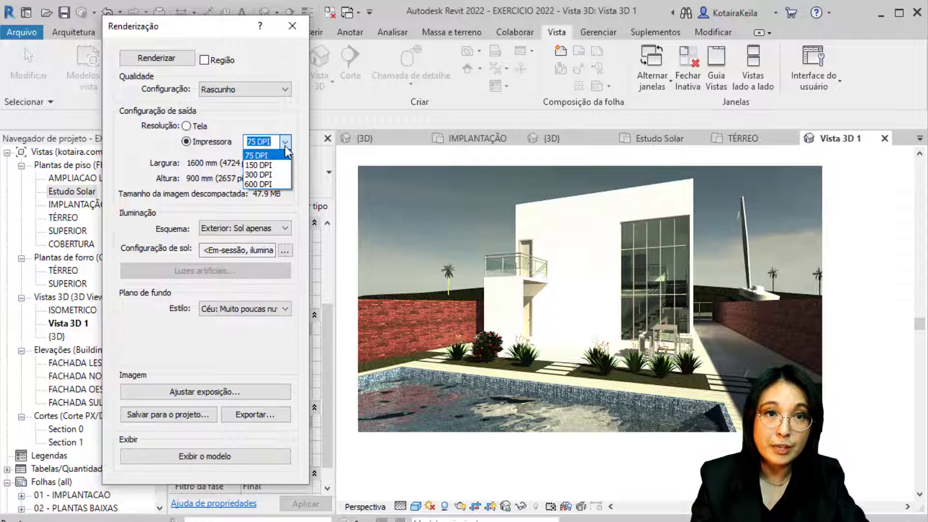
pyautogui.click(266, 167)
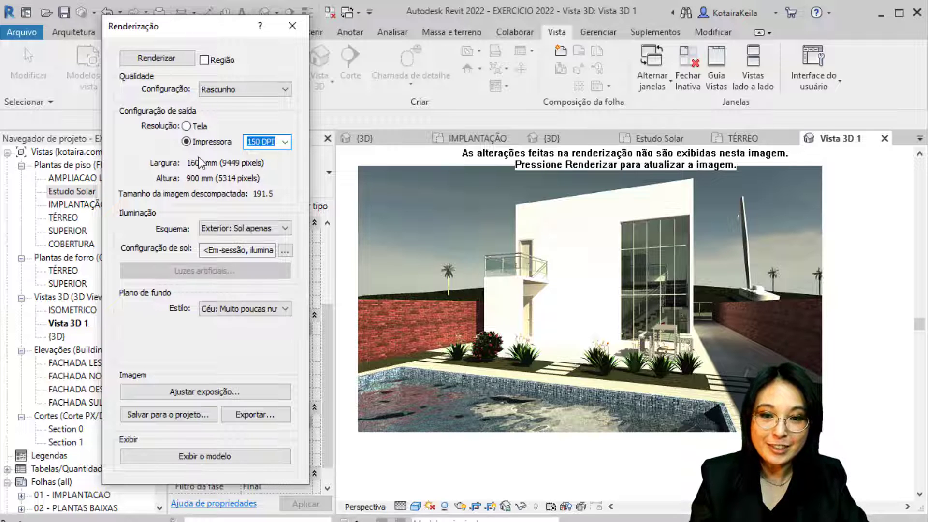
pyautogui.click(259, 94)
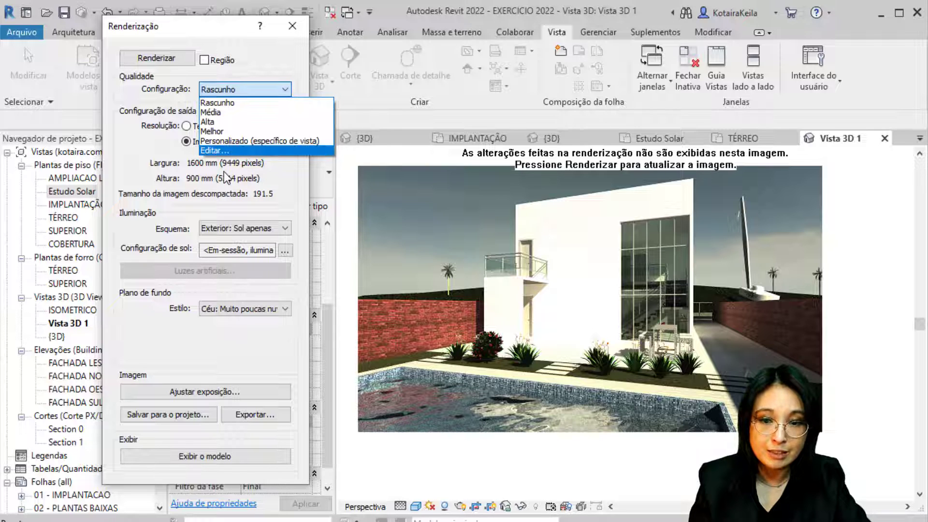
pyautogui.click(304, 90)
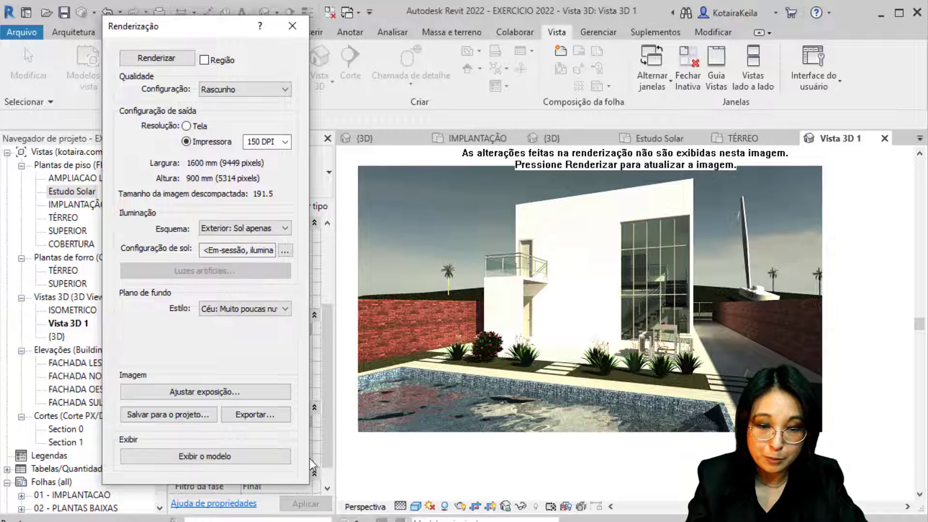
pyautogui.click(270, 457)
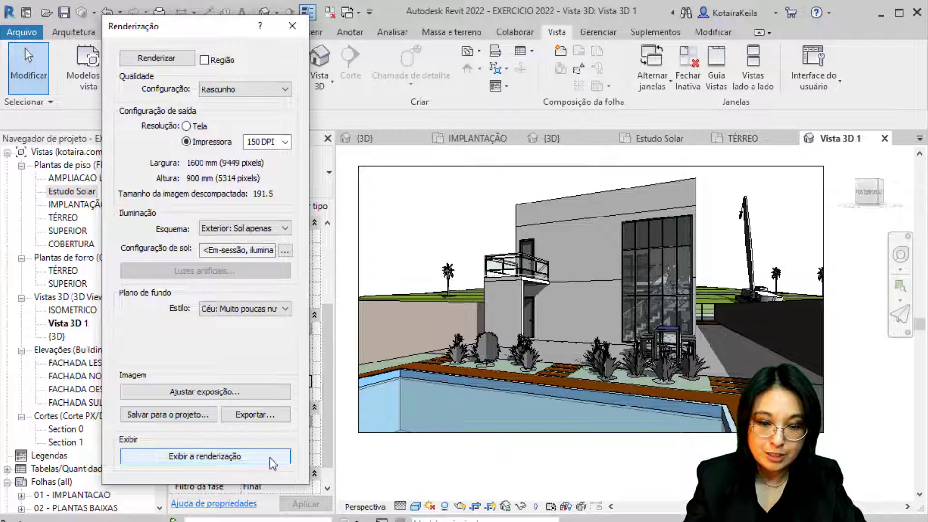
pyautogui.click(270, 457)
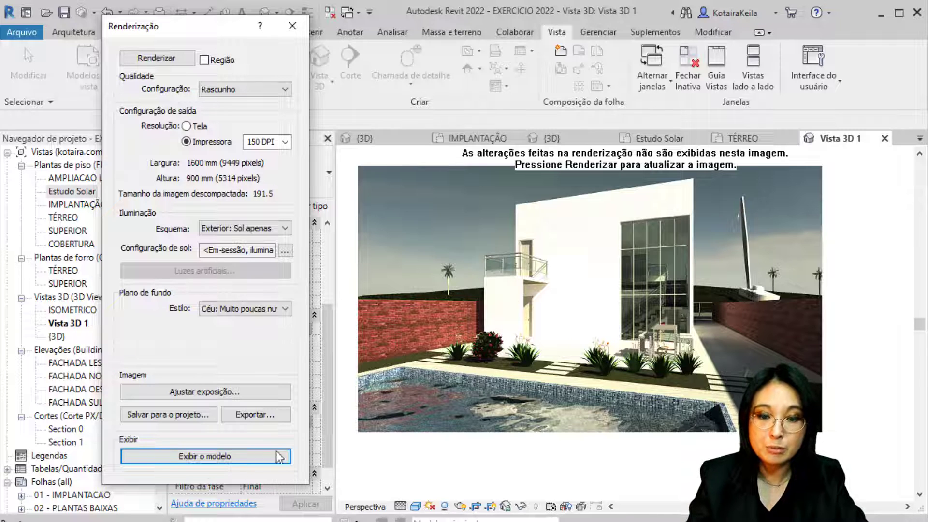
pyautogui.click(218, 460)
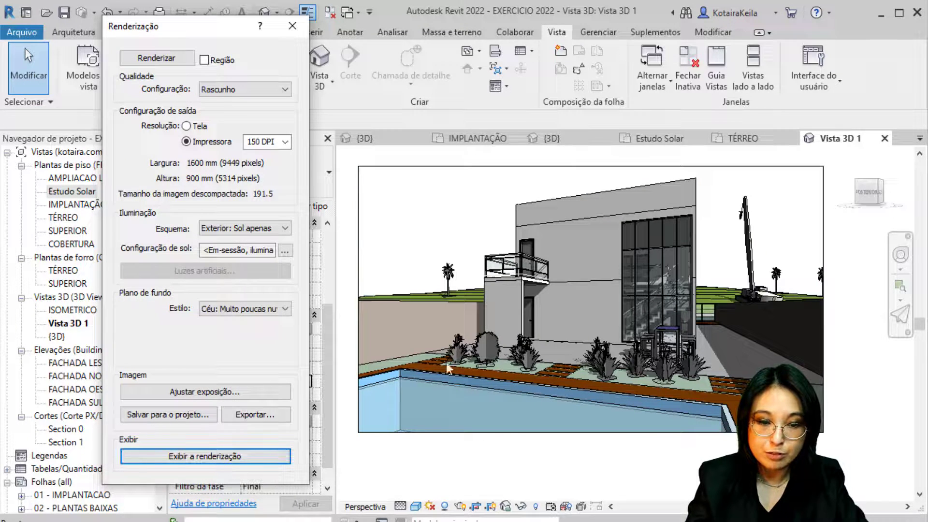
pyautogui.click(458, 350)
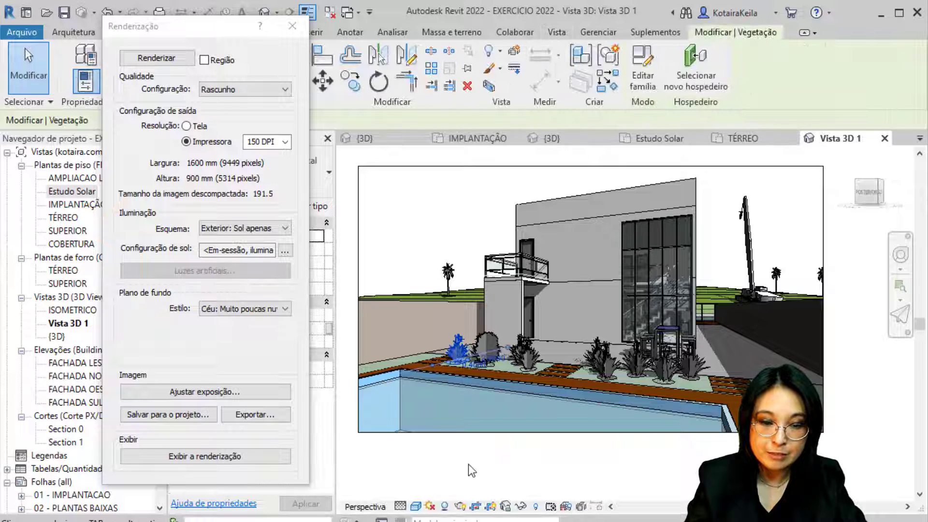
pyautogui.click(474, 393)
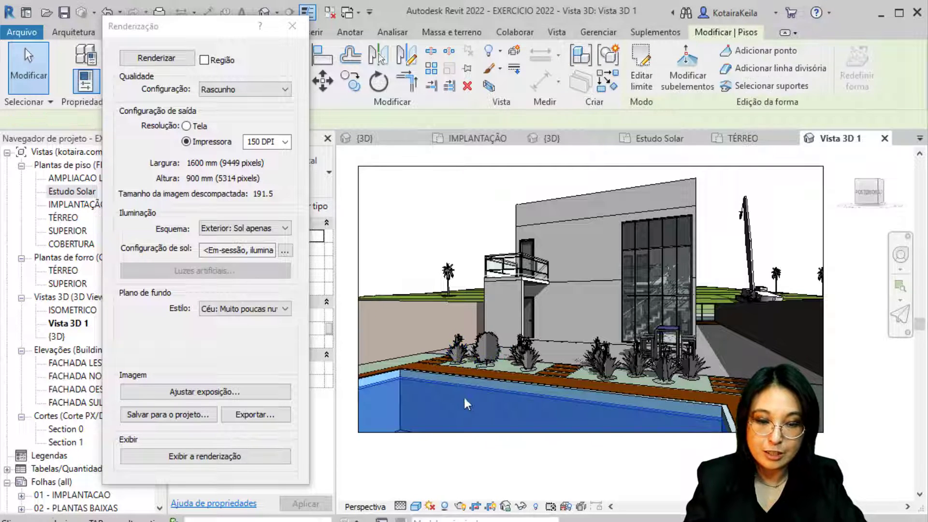
pyautogui.click(232, 457)
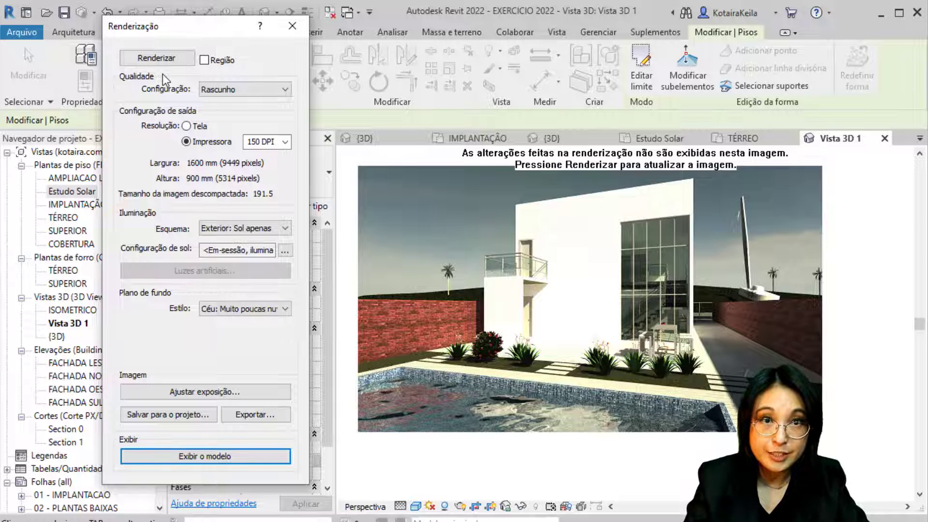
# Start exporting the rendered image in the Salvar imagem dialog.
pyautogui.click(265, 422)
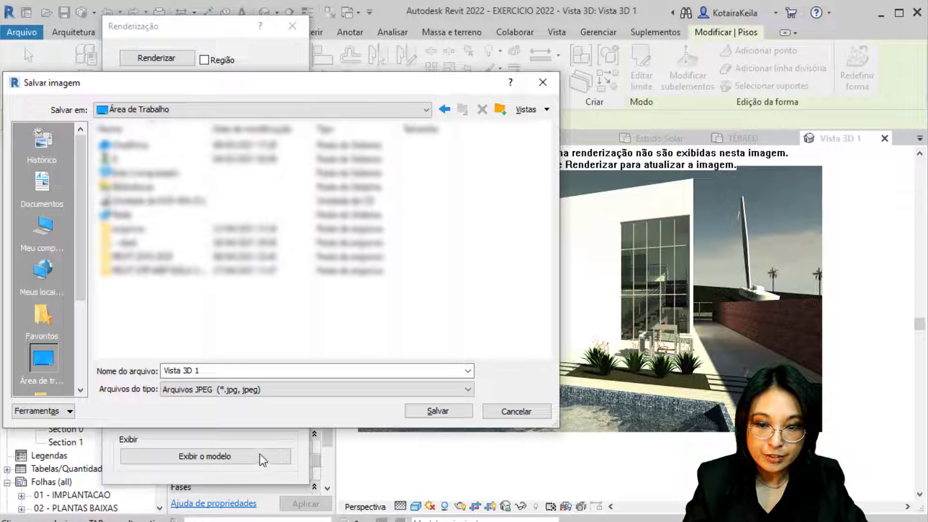
pyautogui.moveTo(454, 78); pyautogui.dragTo(605, 31)
pyautogui.click(284, 419)
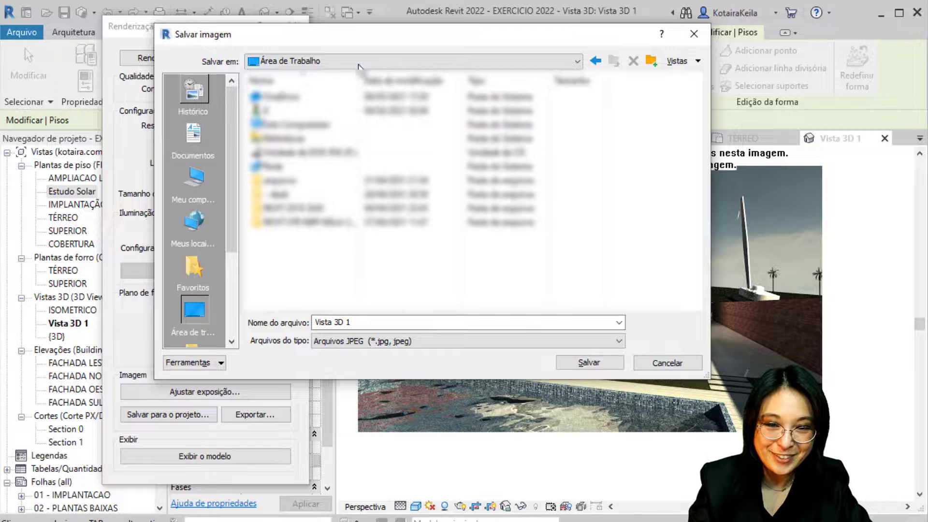
# Name the export file 'piscina 75' and list the available image formats.
pyautogui.click(357, 331)
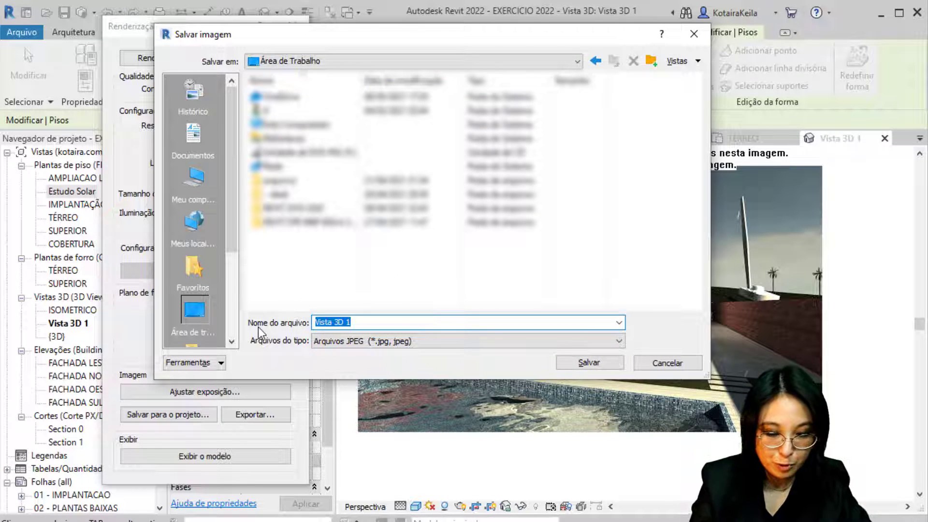
pyautogui.write('dpois')
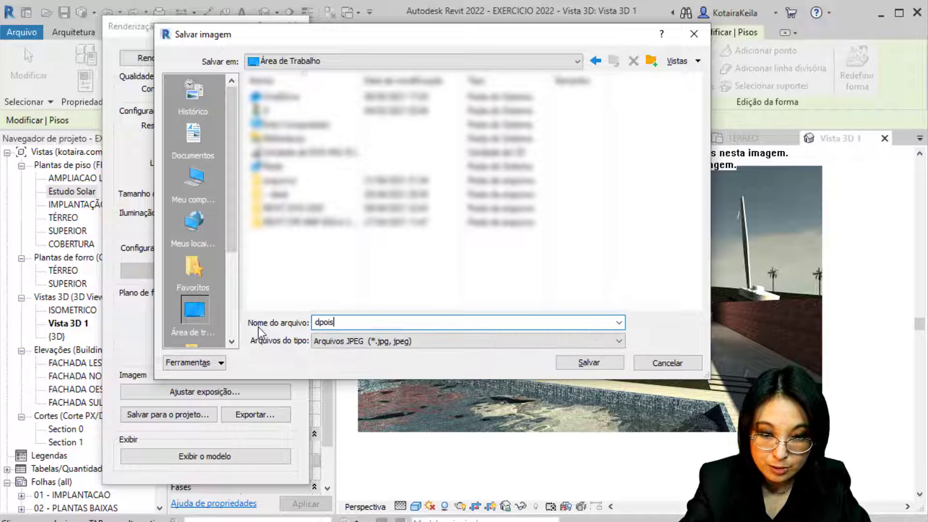
pyautogui.press('BackSpace')
pyautogui.press('BackSpace')
pyautogui.press('BackSpace')
pyautogui.write('p')
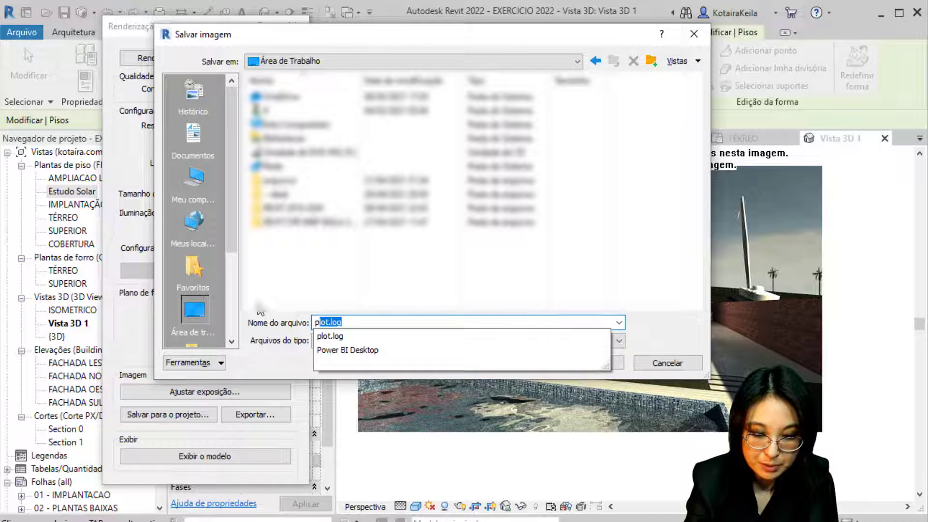
pyautogui.write('iscin')
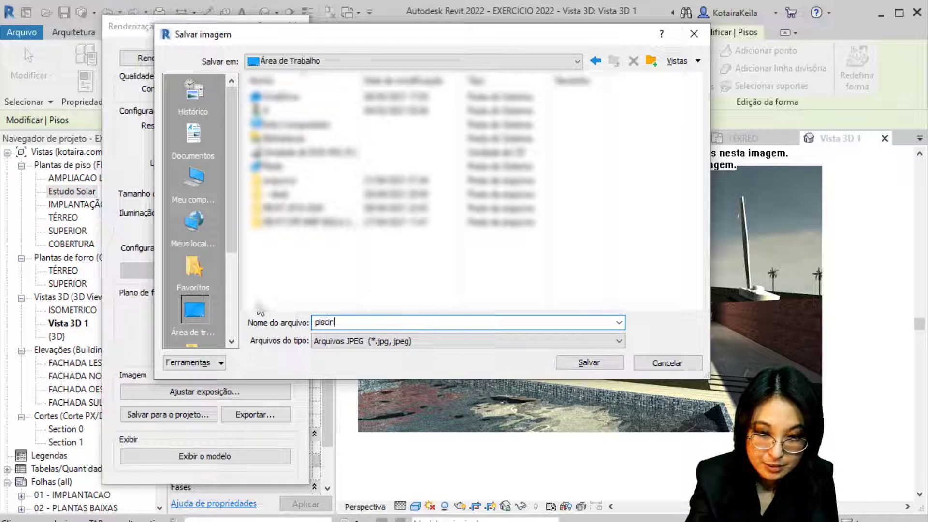
pyautogui.write('a ')
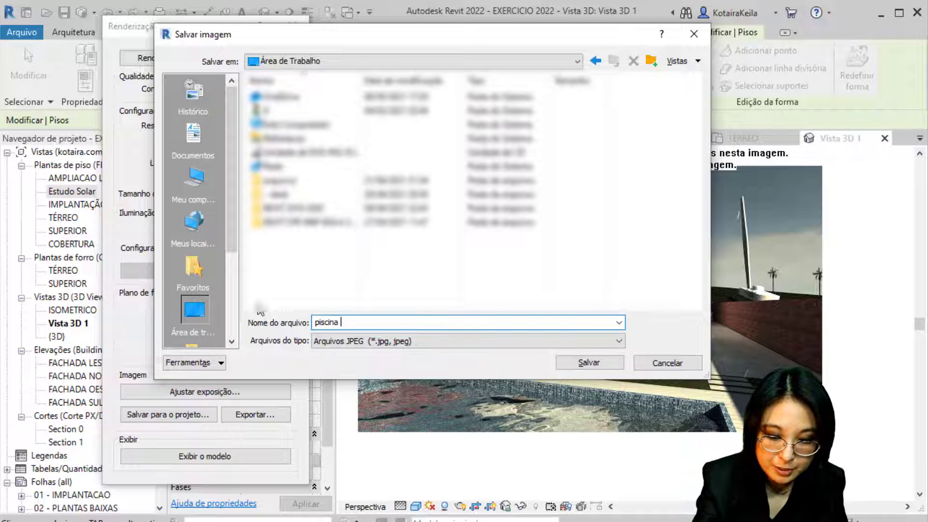
pyautogui.write('75')
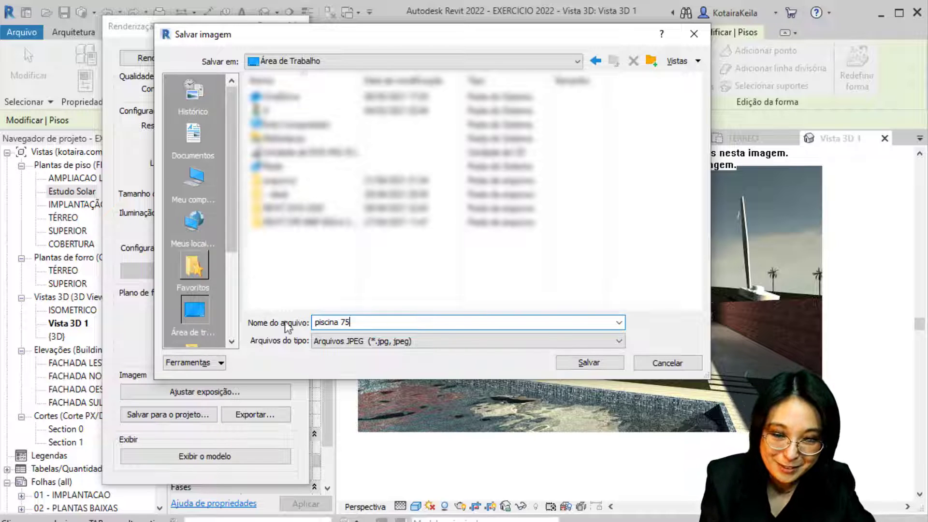
pyautogui.moveTo(335, 322); pyautogui.dragTo(351, 391)
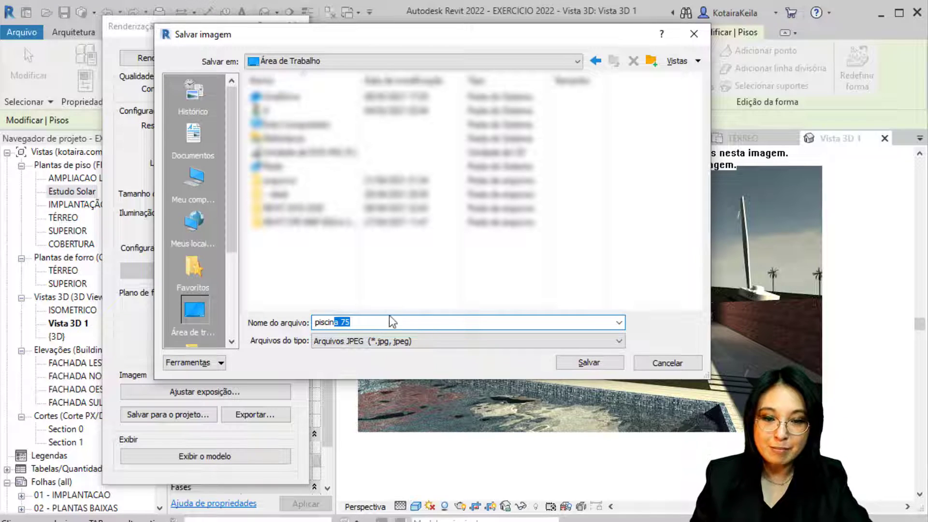
pyautogui.click(384, 344)
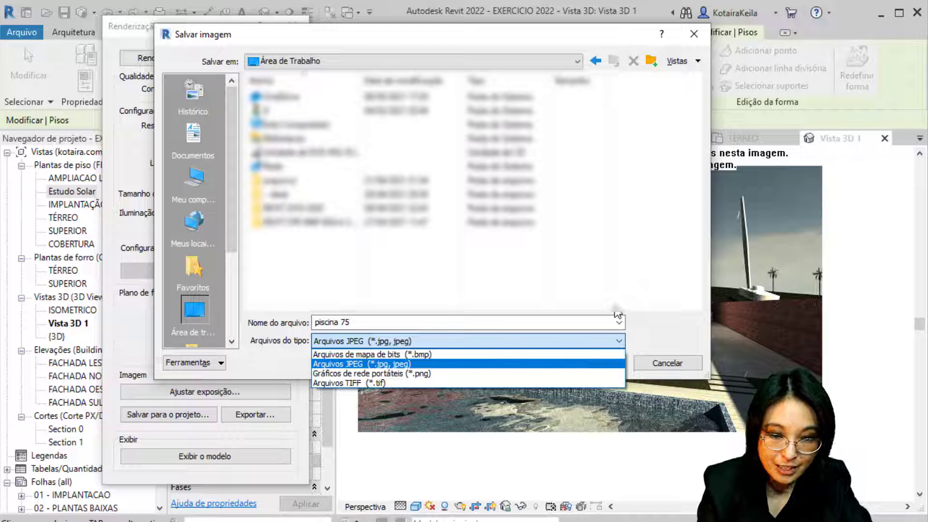
pyautogui.click(438, 353)
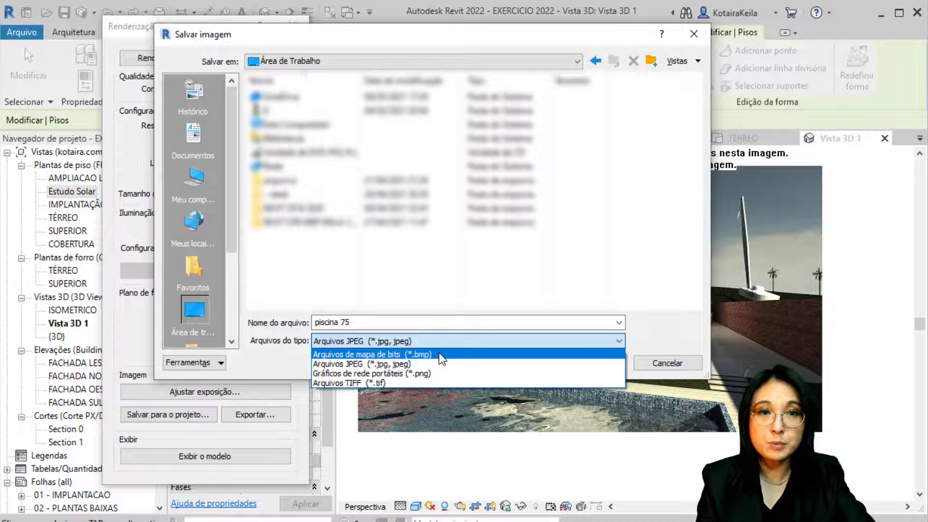
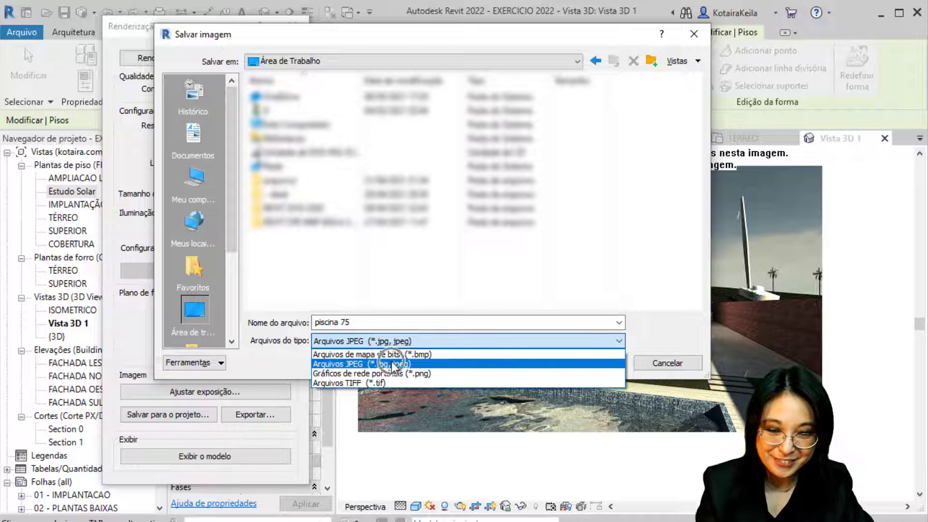
# Export the render to the desktop as JPEG 'piscina 75', then as PNG 'Vista 3D 1'.
pyautogui.click(393, 365)
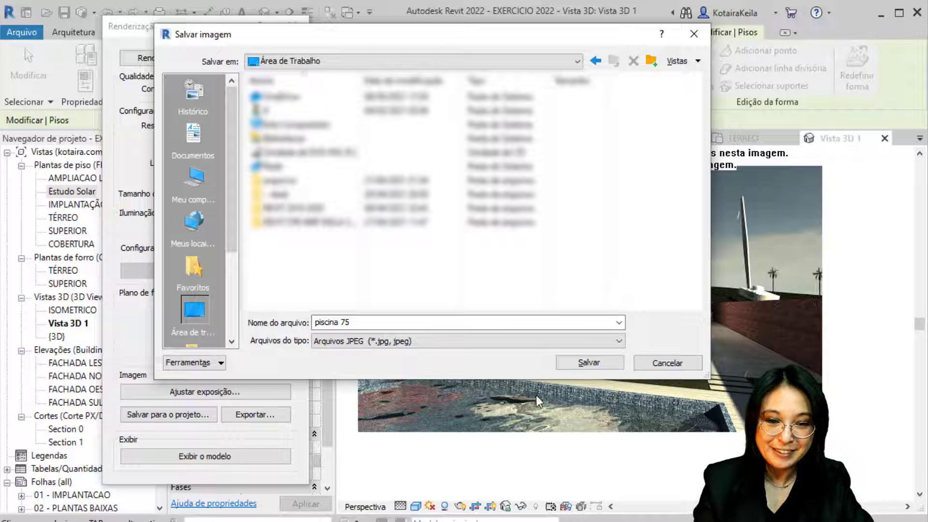
pyautogui.click(607, 360)
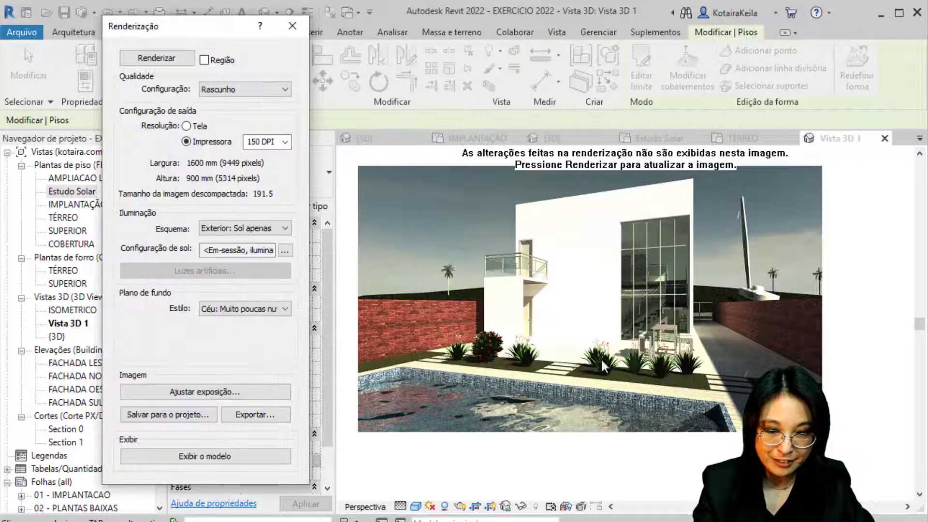
pyautogui.click(255, 417)
pyautogui.click(465, 344)
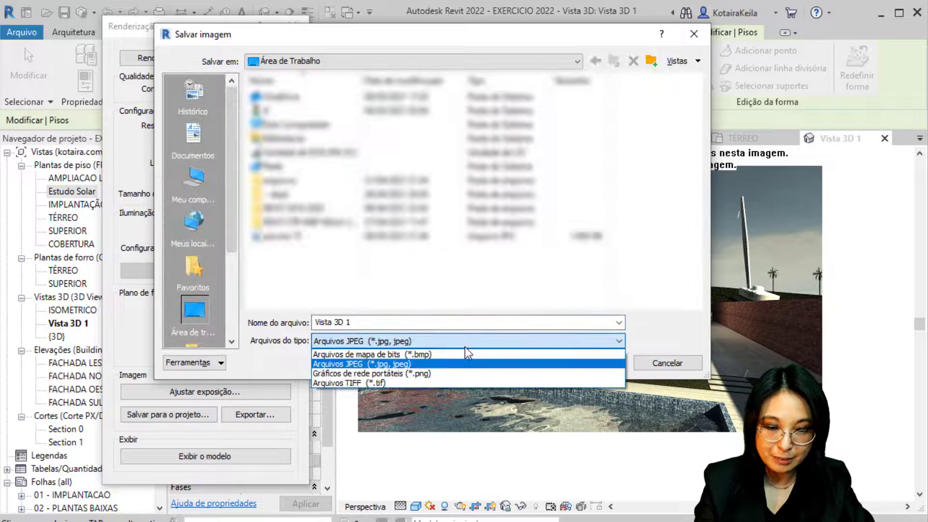
pyautogui.click(446, 376)
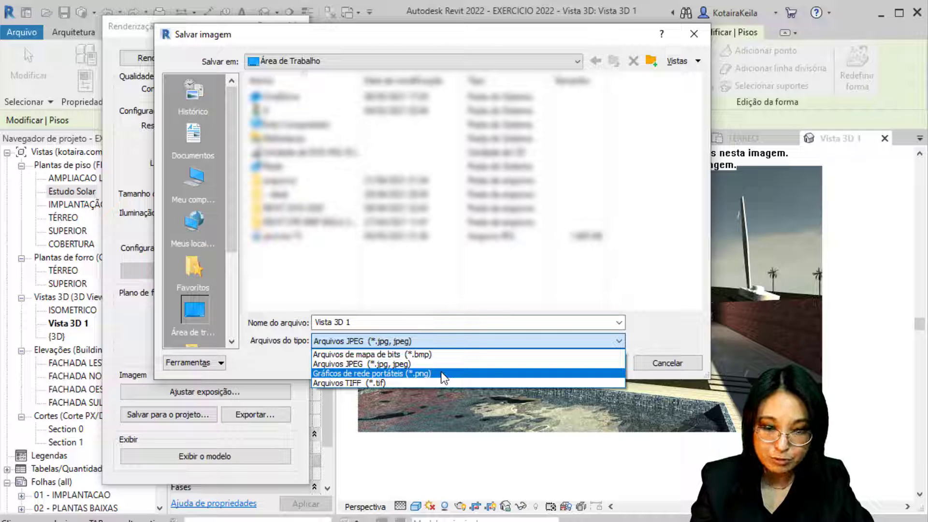
pyautogui.click(442, 372)
pyautogui.click(595, 361)
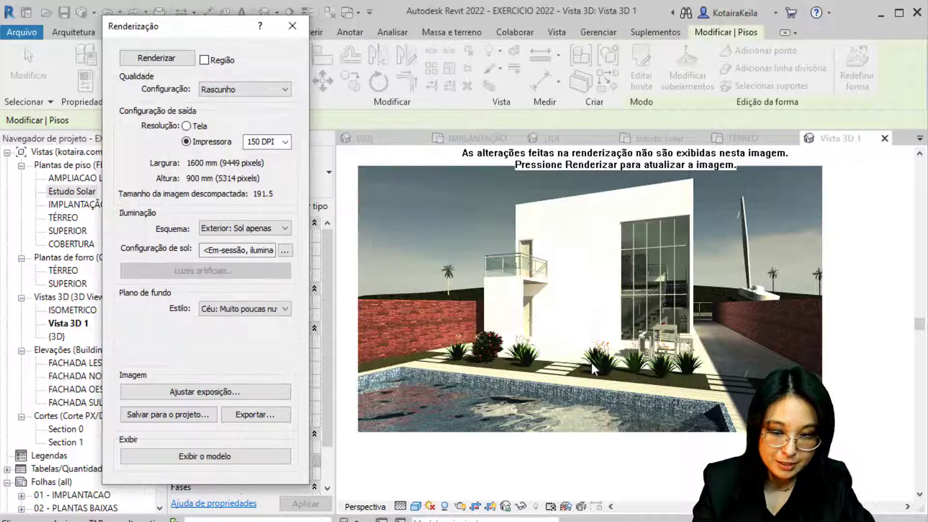
# Export the render again as a TIFF file named 'Vista 3D 1'.
pyautogui.click(273, 415)
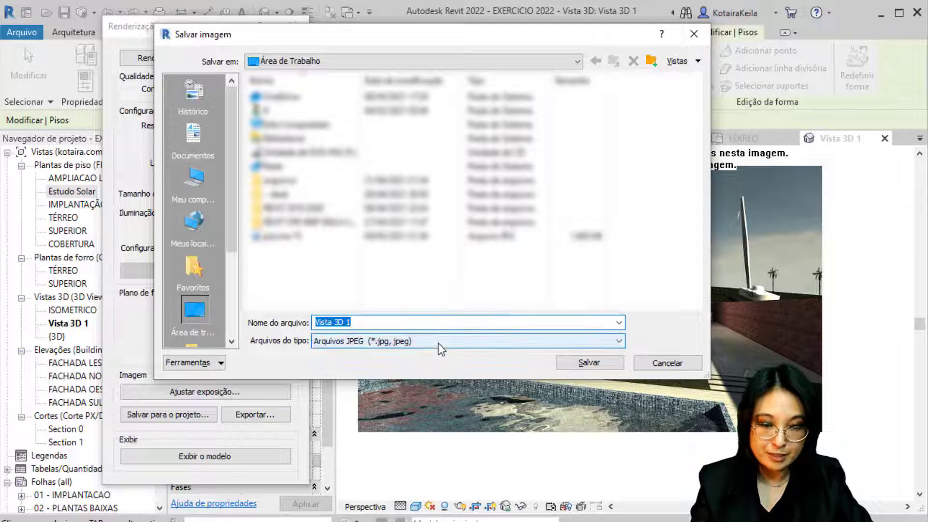
pyautogui.click(440, 349)
pyautogui.click(597, 386)
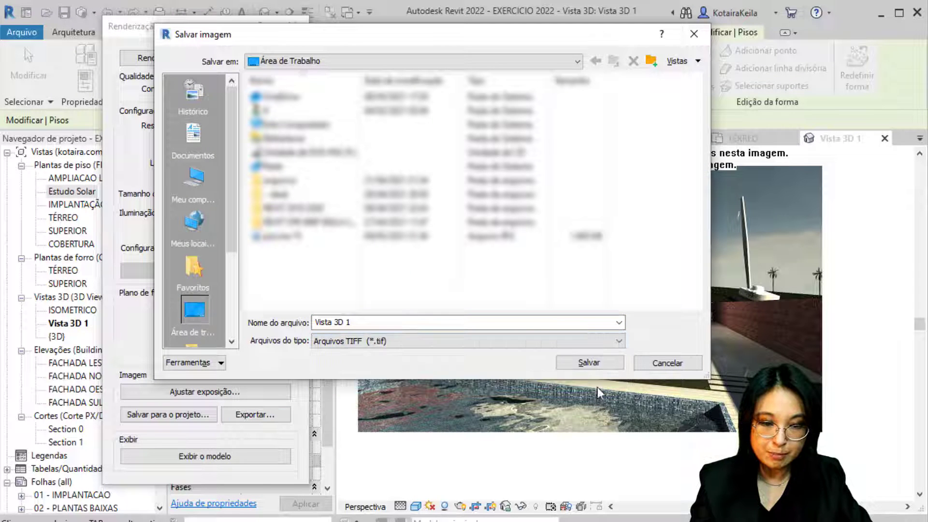
pyautogui.click(604, 362)
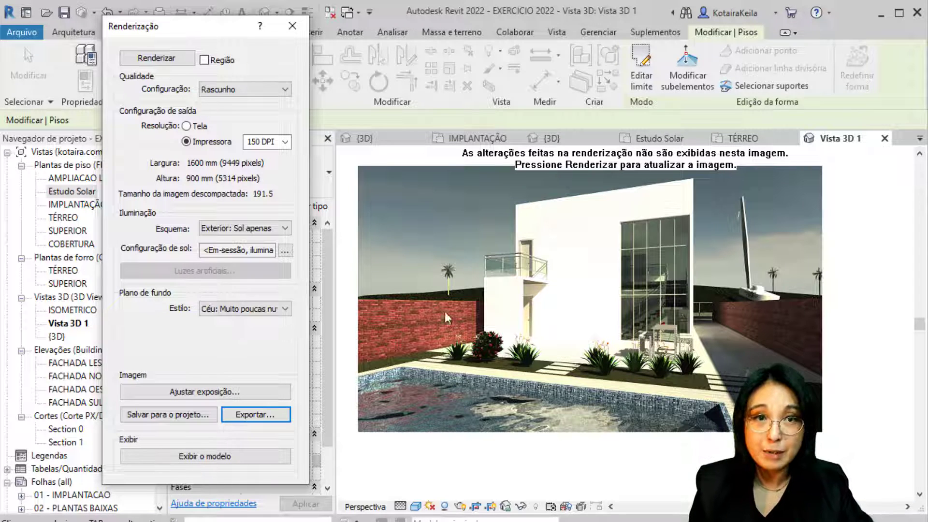
# Save the render into the project as 'Vista 3D 1_1' and close the Rendering dialog.
pyautogui.click(185, 413)
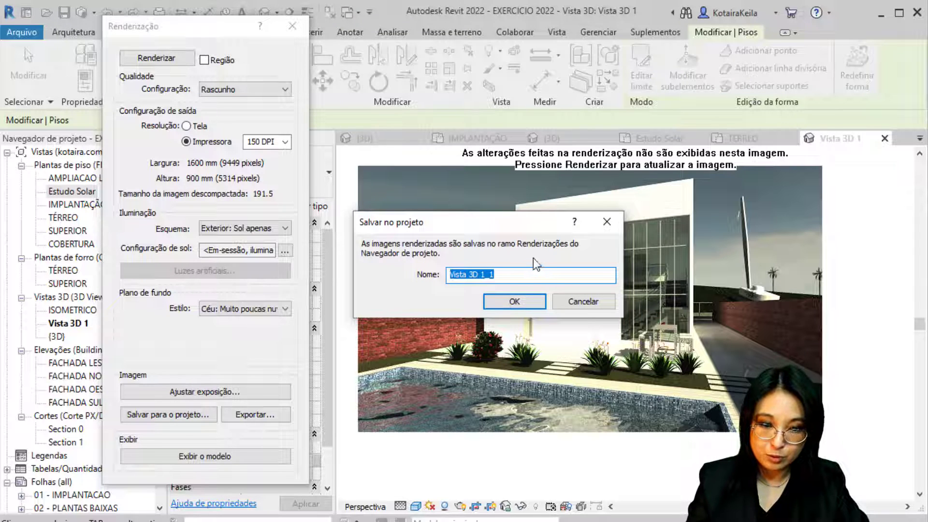
pyautogui.click(510, 306)
pyautogui.click(124, 441)
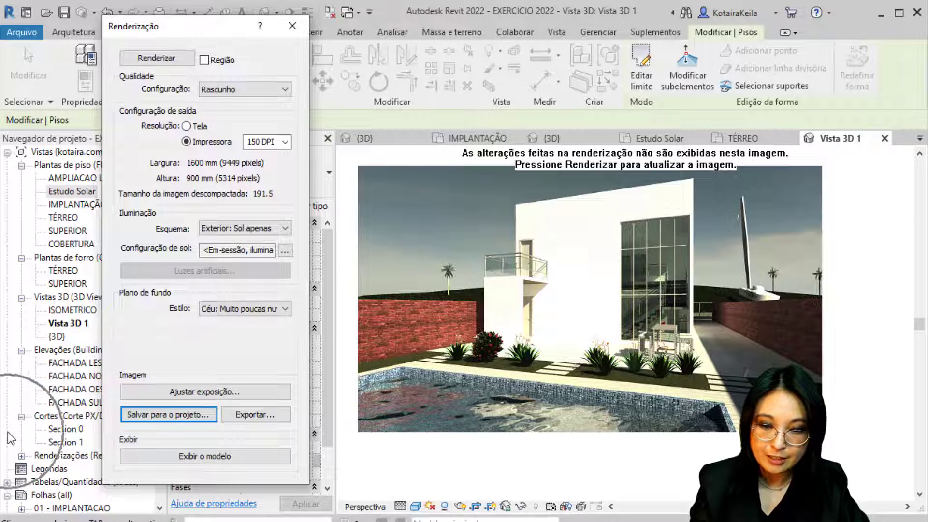
pyautogui.click(290, 27)
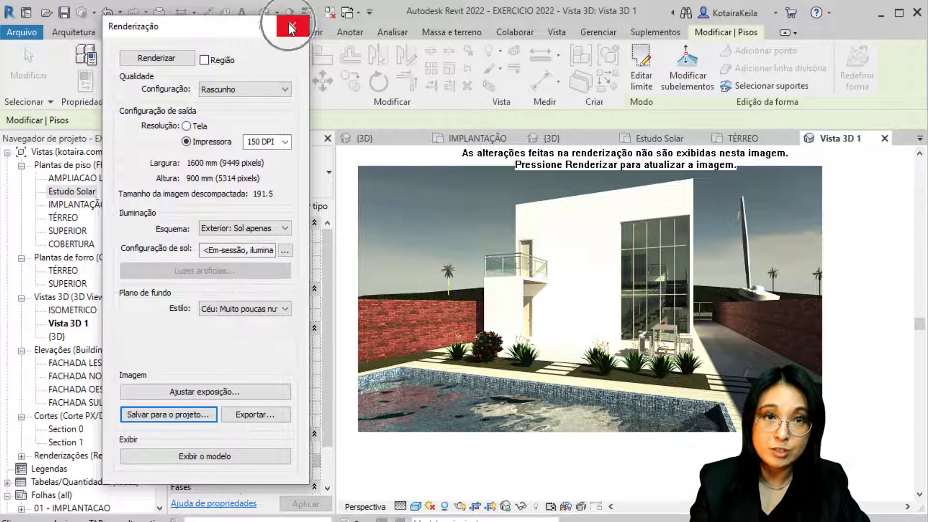
pyautogui.click(292, 26)
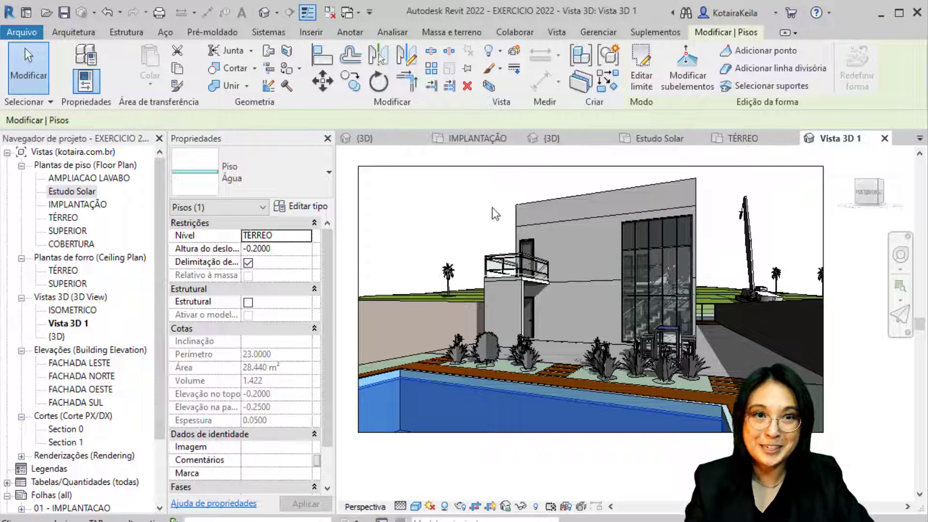
# Open 'Vista 3D 1_1' from the Renderings list and dismiss the unsaved-project reminder.
pyautogui.click(21, 456)
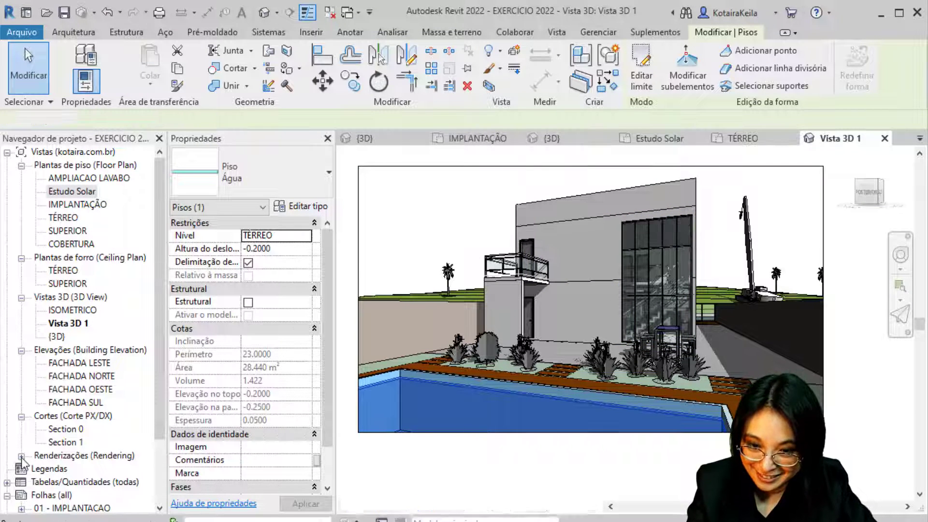
pyautogui.click(72, 471)
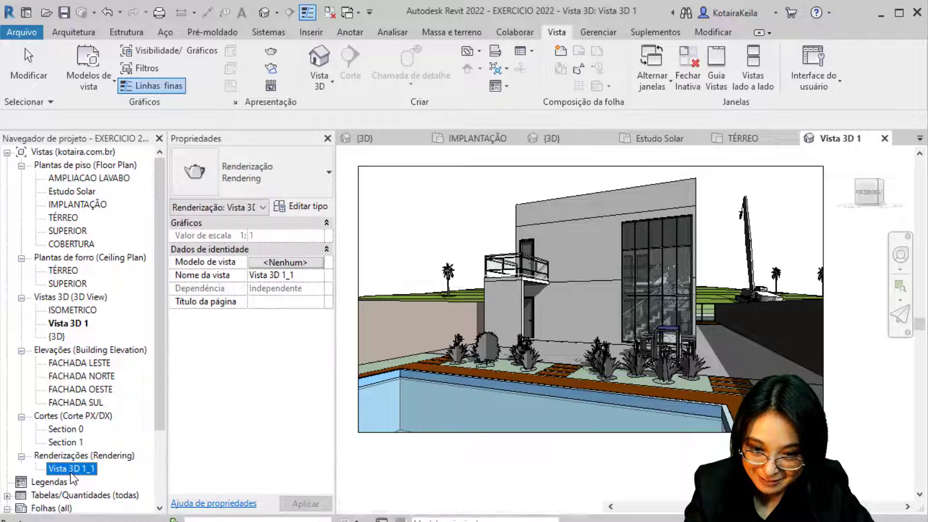
pyautogui.doubleClick(71, 470)
pyautogui.click(609, 139)
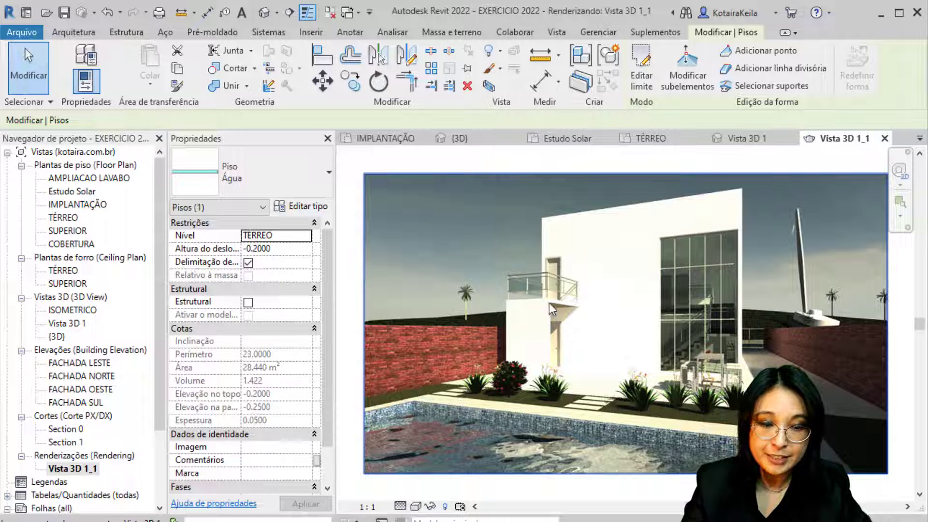
pyautogui.click(494, 200)
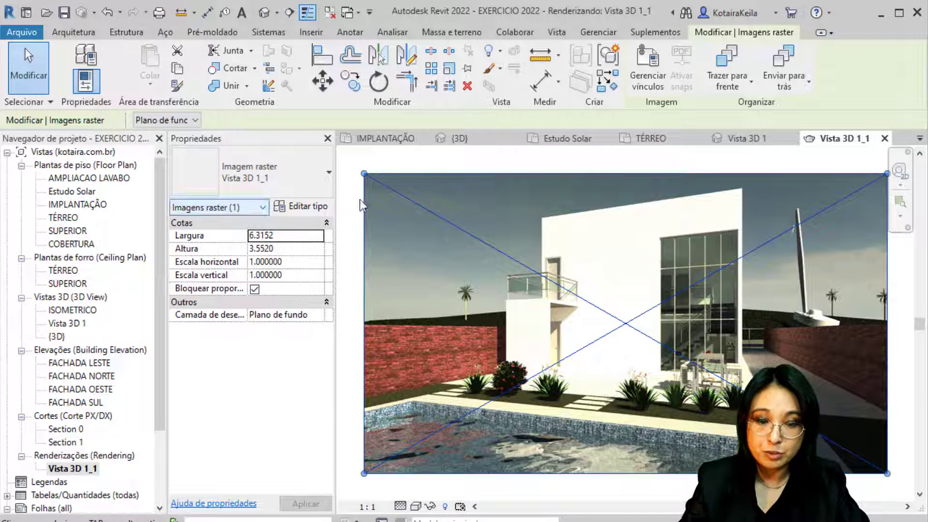
pyautogui.click(338, 226)
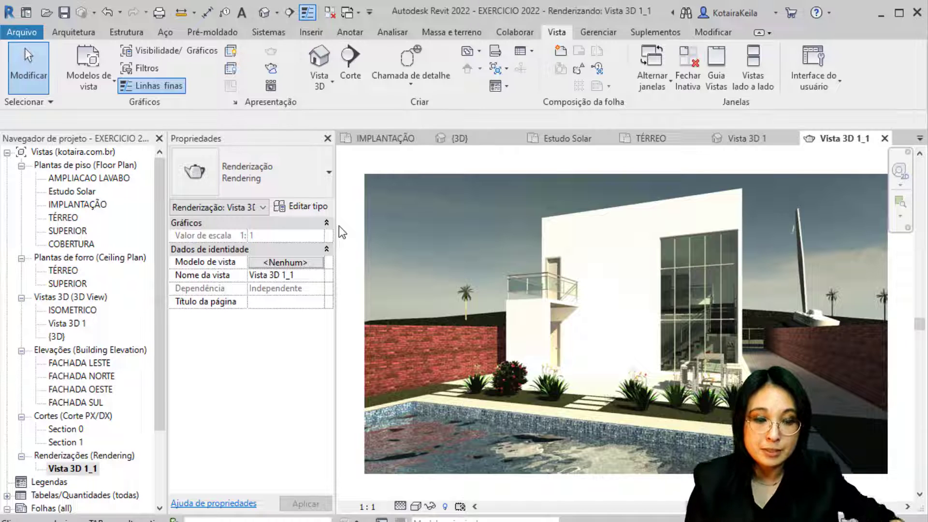
# Create a new sheet 04 using the A1 title block.
pyautogui.moveTo(161, 387); pyautogui.dragTo(163, 473)
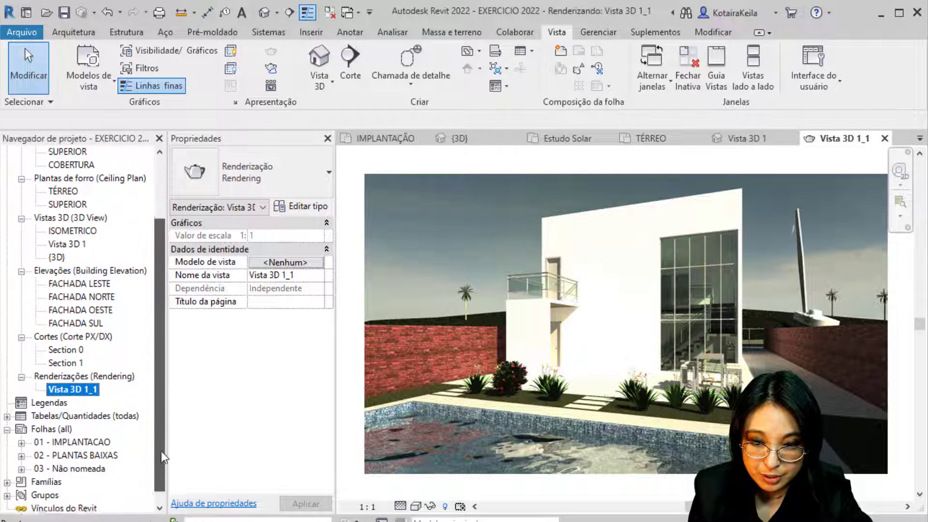
pyautogui.doubleClick(84, 455)
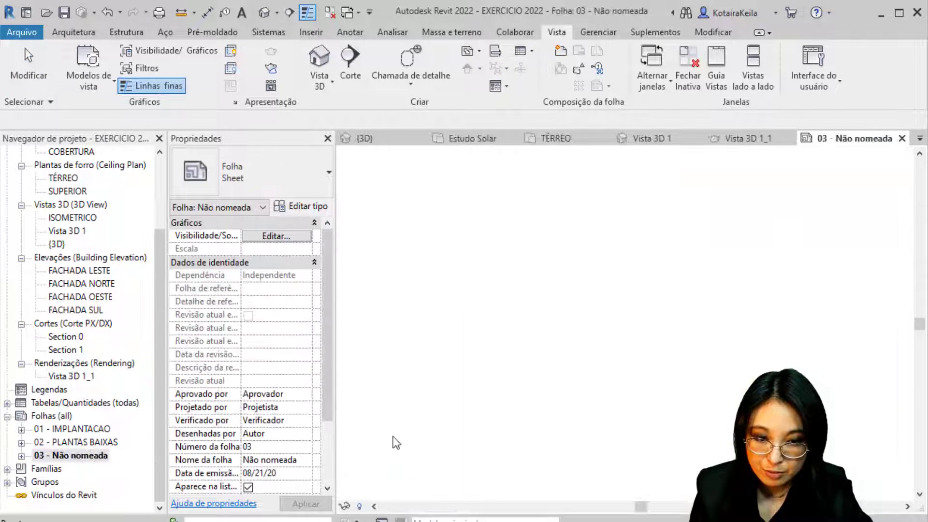
pyautogui.rightClick(44, 416)
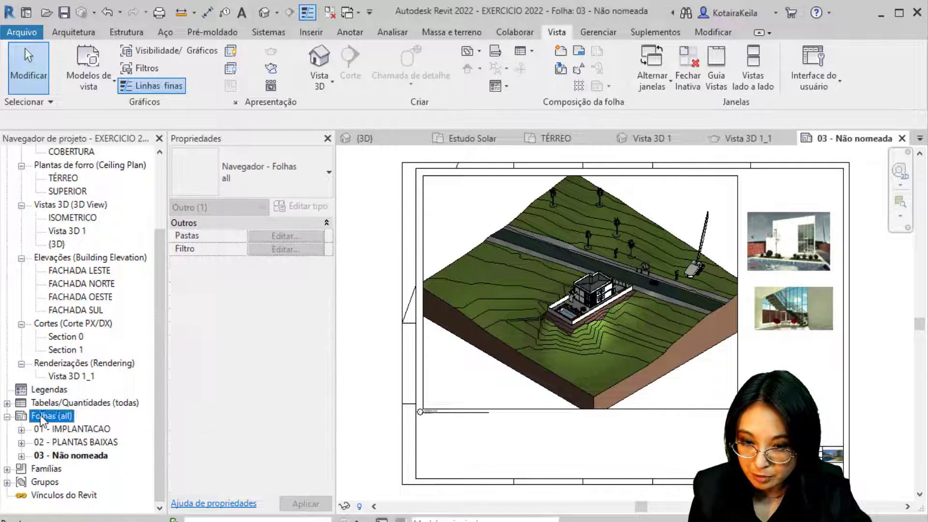
pyautogui.click(135, 303)
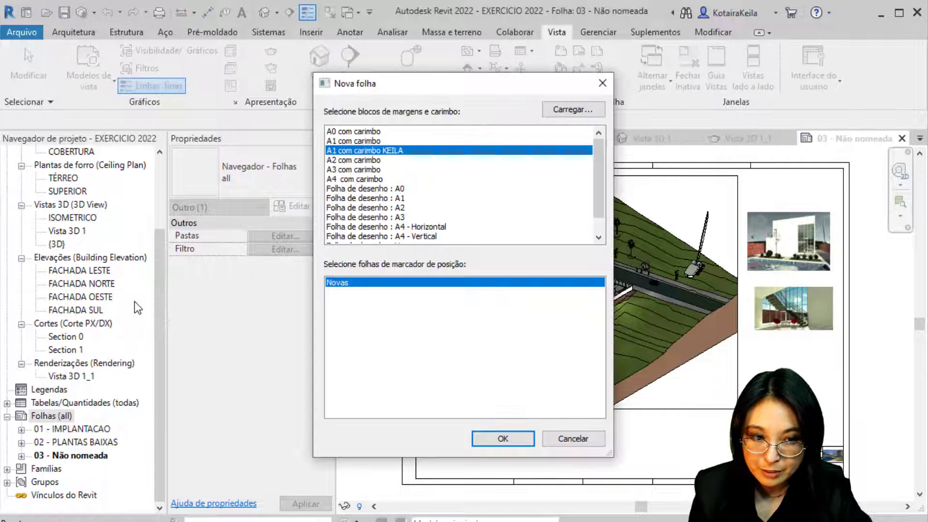
pyautogui.click(500, 437)
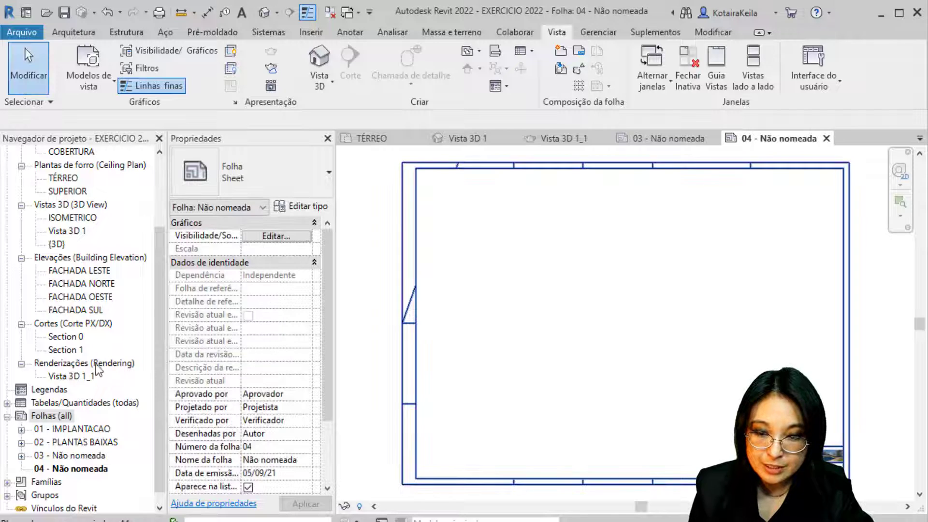
# Place the 'Vista 3D 1_1' rendering as a viewport on sheet 04.
pyautogui.click(70, 377)
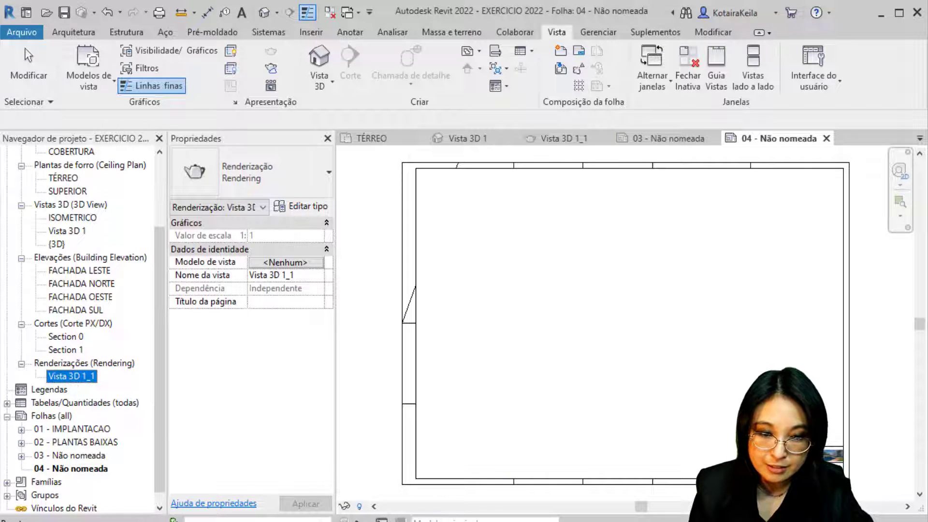
pyautogui.moveTo(72, 382); pyautogui.dragTo(537, 300)
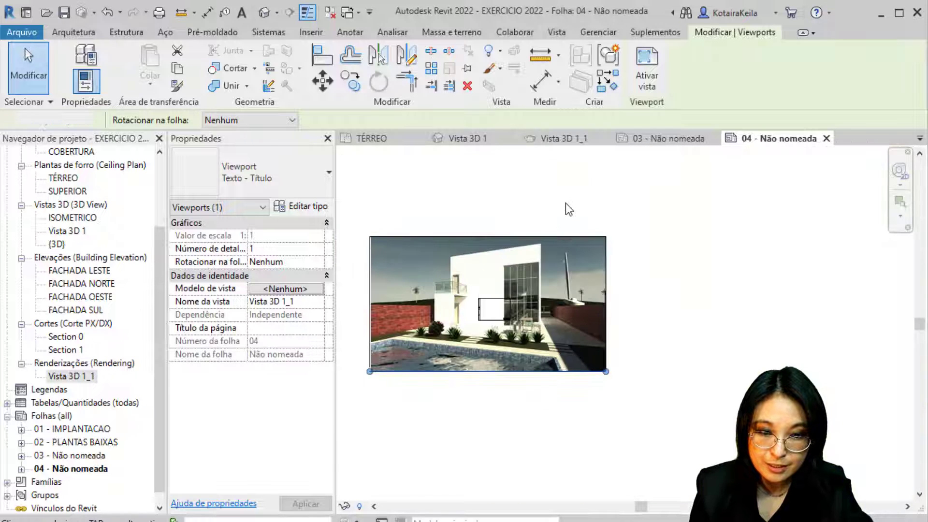
pyautogui.click(568, 209)
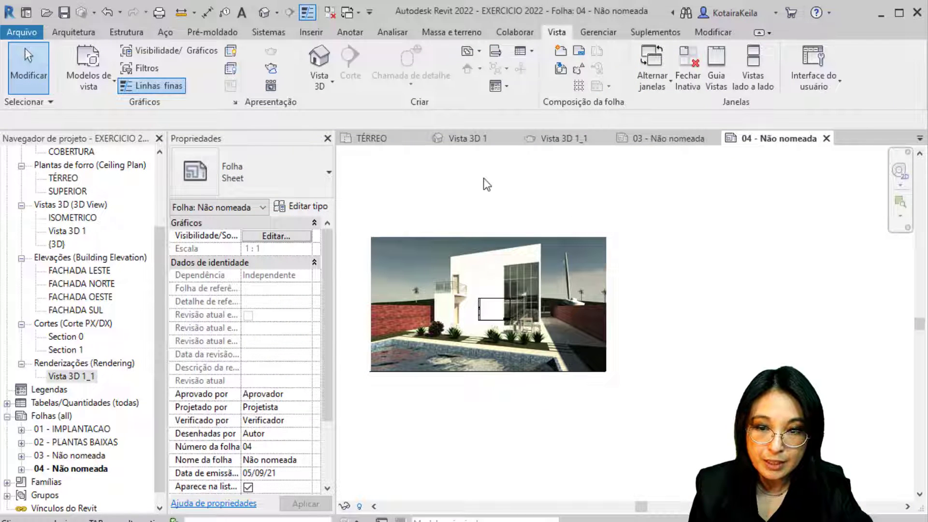
# Import the 'Vista 3D 1.tif' image and place it below the render viewport.
pyautogui.click(299, 35)
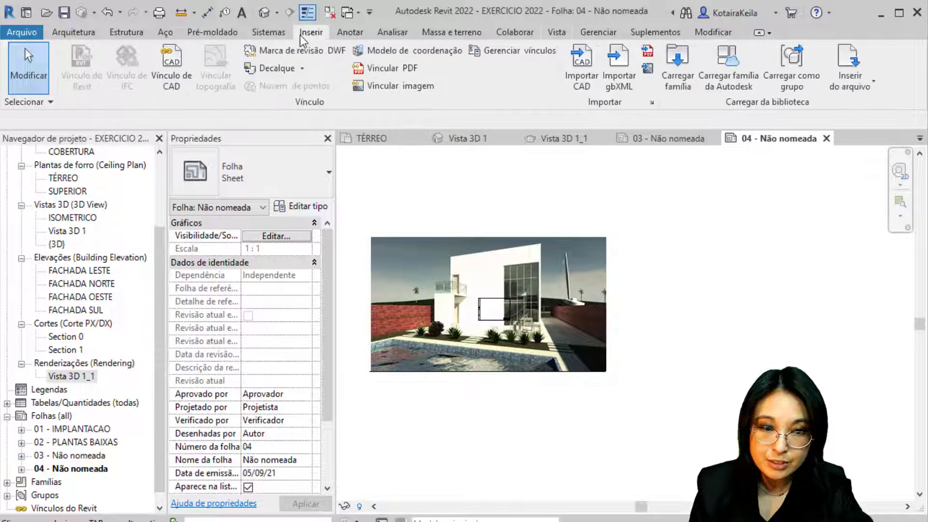
pyautogui.click(647, 69)
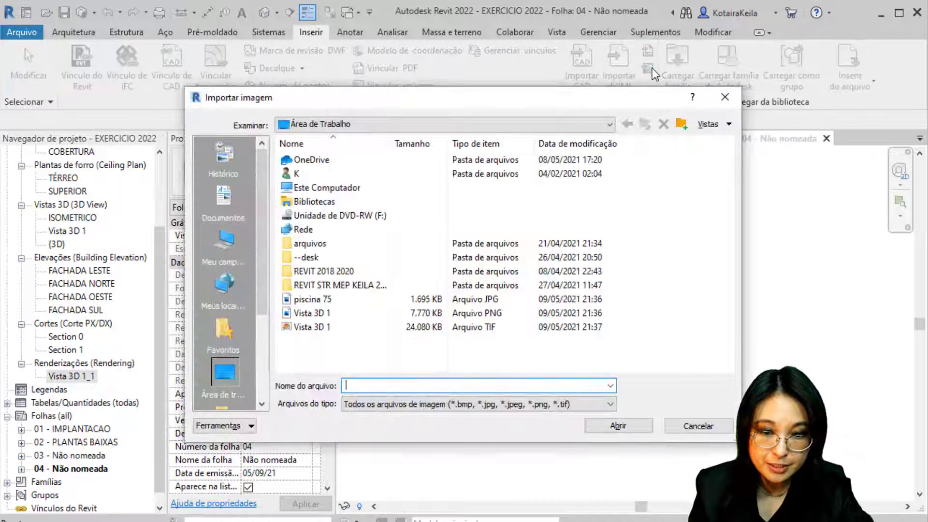
pyautogui.click(352, 327)
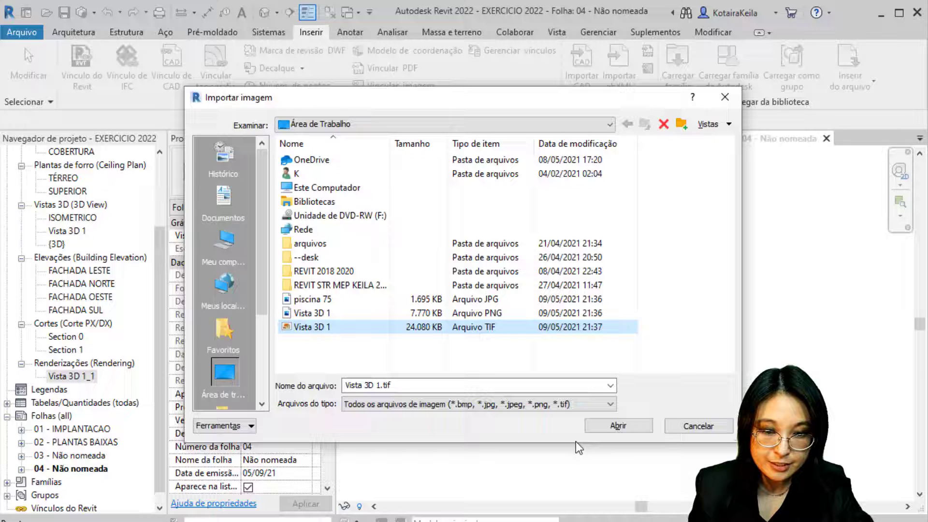
pyautogui.click(595, 425)
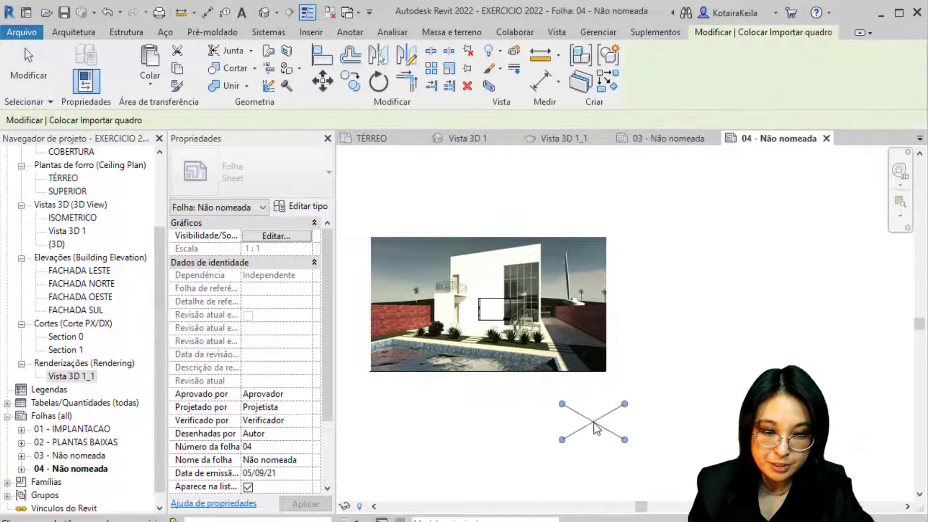
pyautogui.click(536, 288)
pyautogui.click(521, 308)
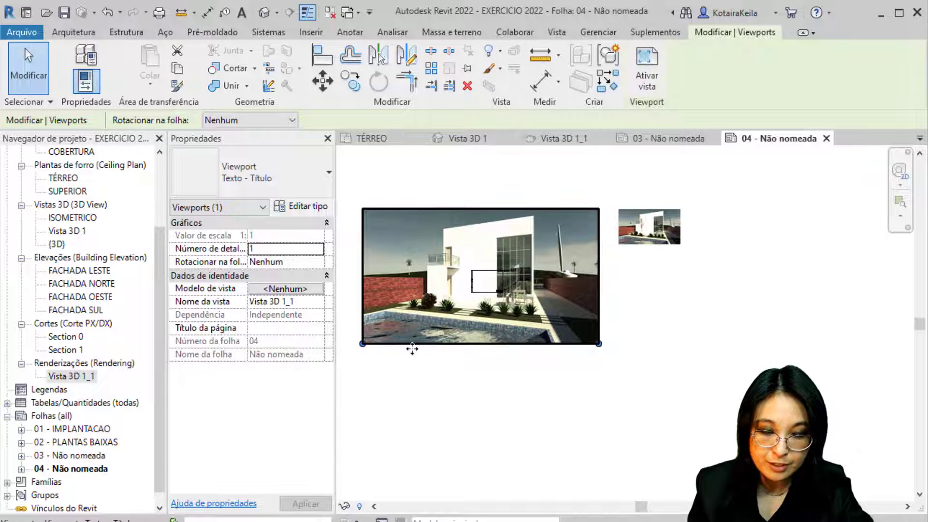
# Move the render viewport inside the title-block frame.
pyautogui.click(669, 329)
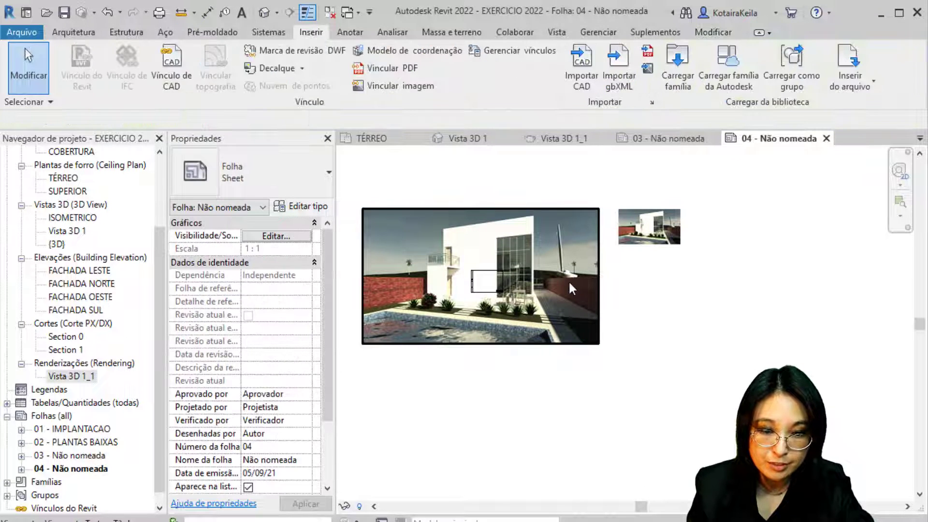
pyautogui.click(569, 283)
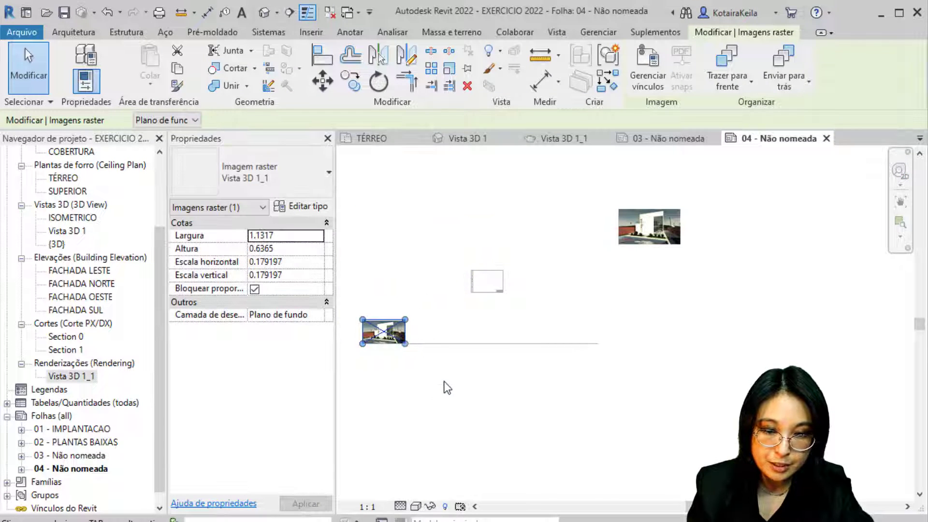
pyautogui.press('Escape')
pyautogui.click(427, 358)
pyautogui.moveTo(381, 336)
pyautogui.mouseDown()
pyautogui.moveTo(582, 238)
pyautogui.moveTo(495, 281)
pyautogui.mouseUp()
pyautogui.press('Escape')
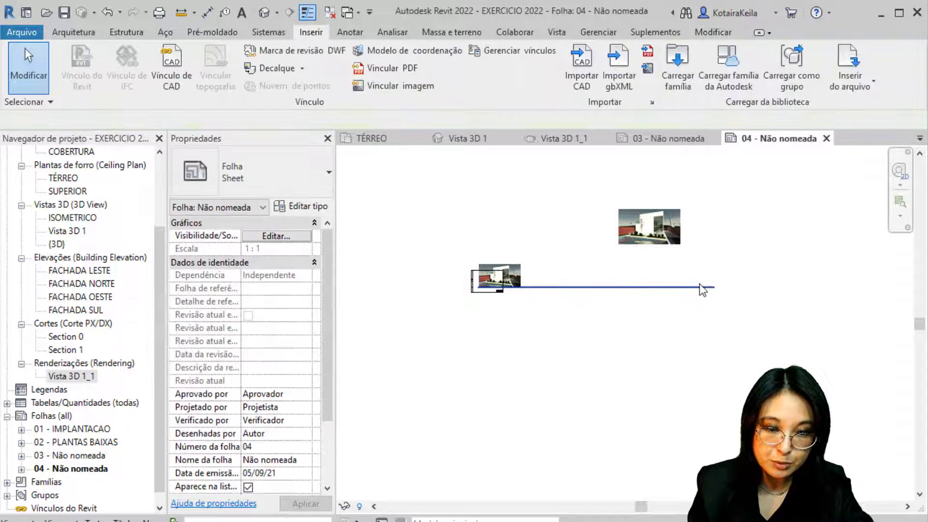
# Enlarge the TIF image to 0.9143 × 0.5143 beside the render viewport.
pyautogui.click(702, 290)
pyautogui.click(688, 282)
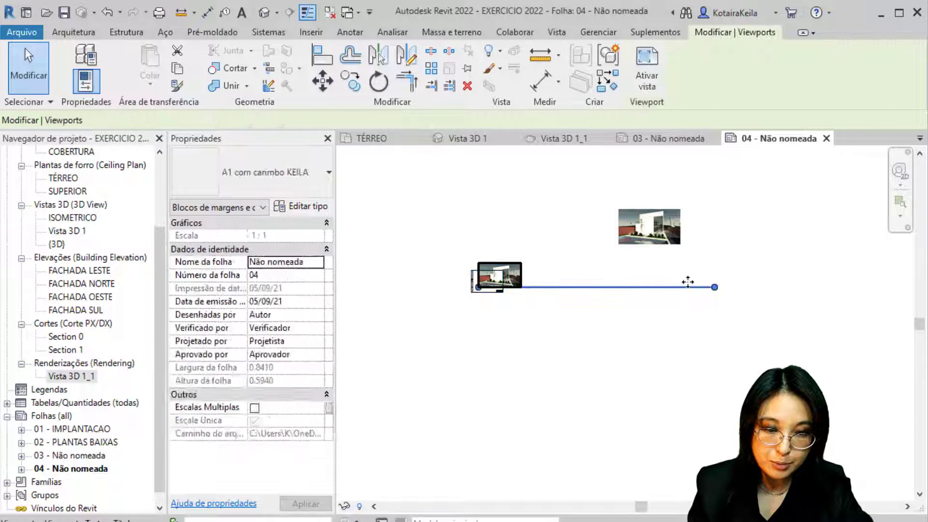
pyautogui.click(497, 317)
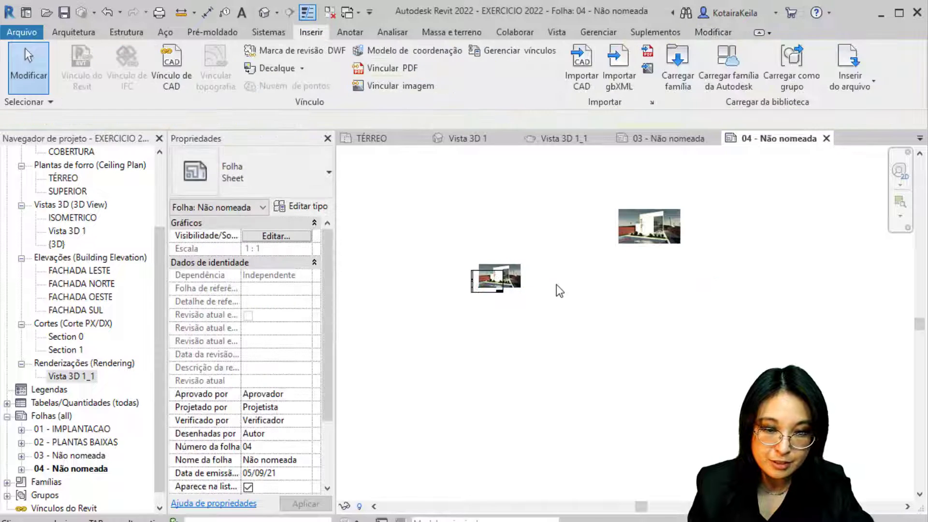
pyautogui.scroll(2, 555, 284)
pyautogui.moveTo(703, 200); pyautogui.dragTo(559, 275)
# Align the render viewport's left edge with the title block.
pyautogui.scroll(3, 504, 309)
pyautogui.moveTo(494, 317); pyautogui.dragTo(607, 297, button='middle')
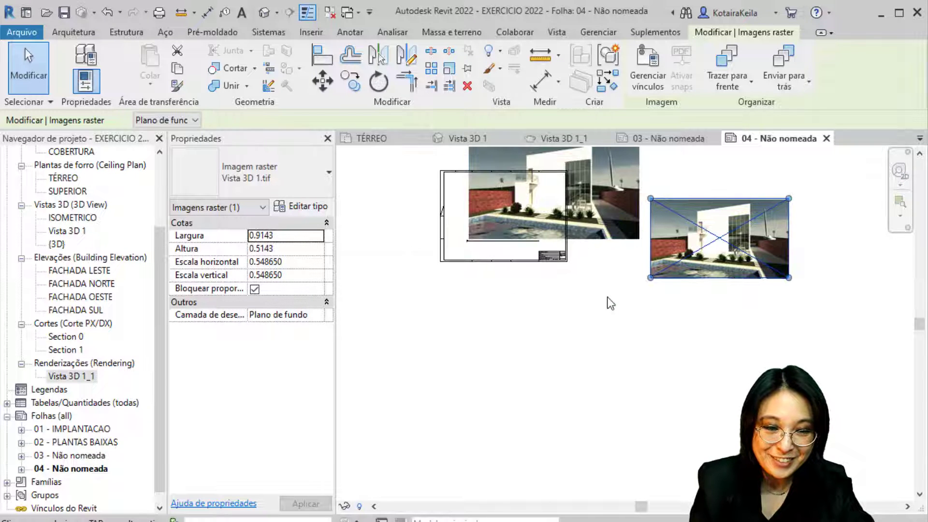
pyautogui.click(693, 294)
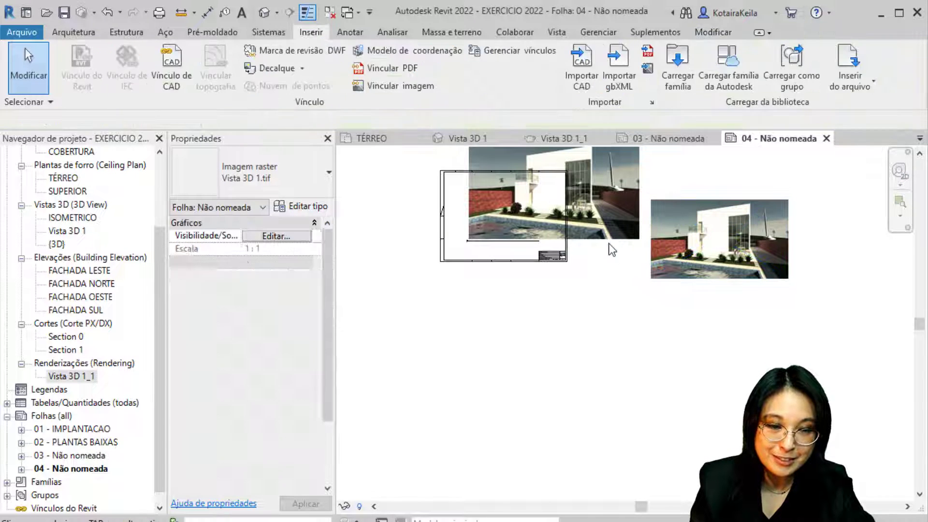
pyautogui.click(608, 224)
pyautogui.moveTo(608, 224); pyautogui.dragTo(580, 257)
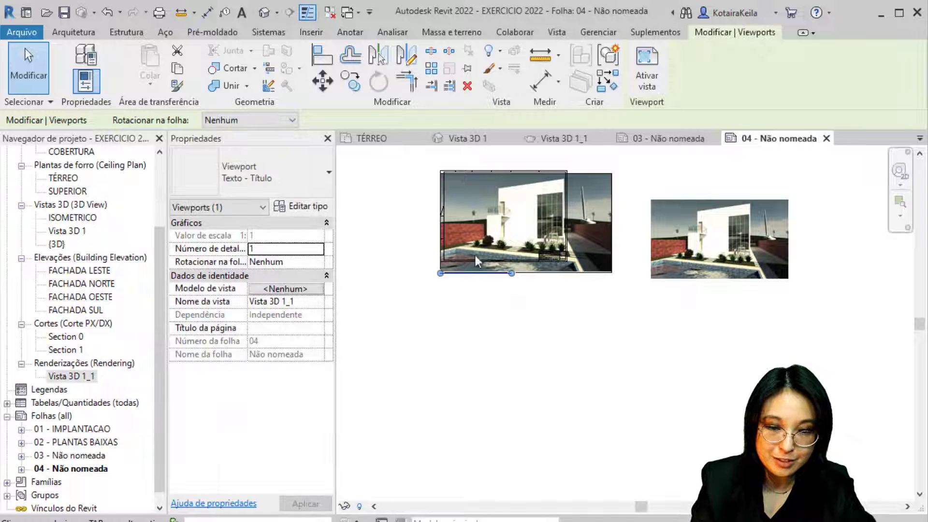
# Change the render viewport to the 'Texto - Sem título' type, hiding its title.
pyautogui.click(255, 180)
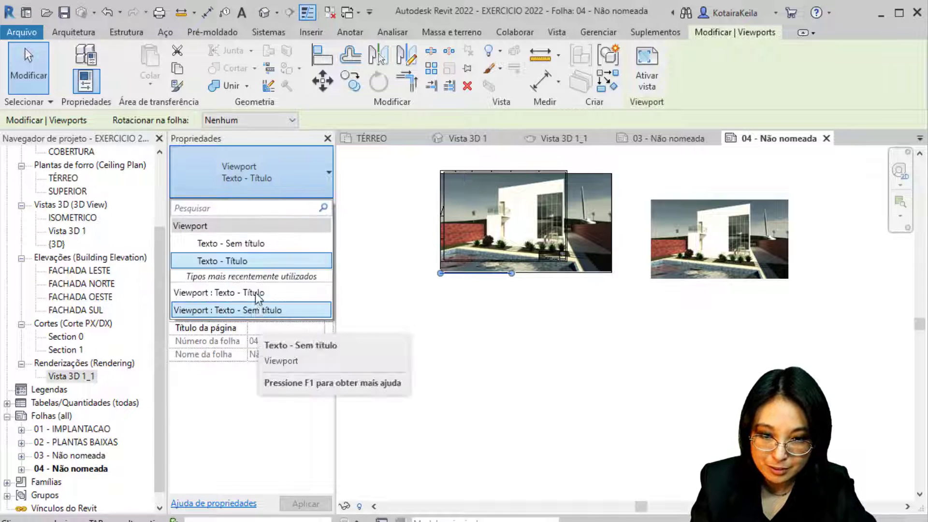
pyautogui.click(282, 260)
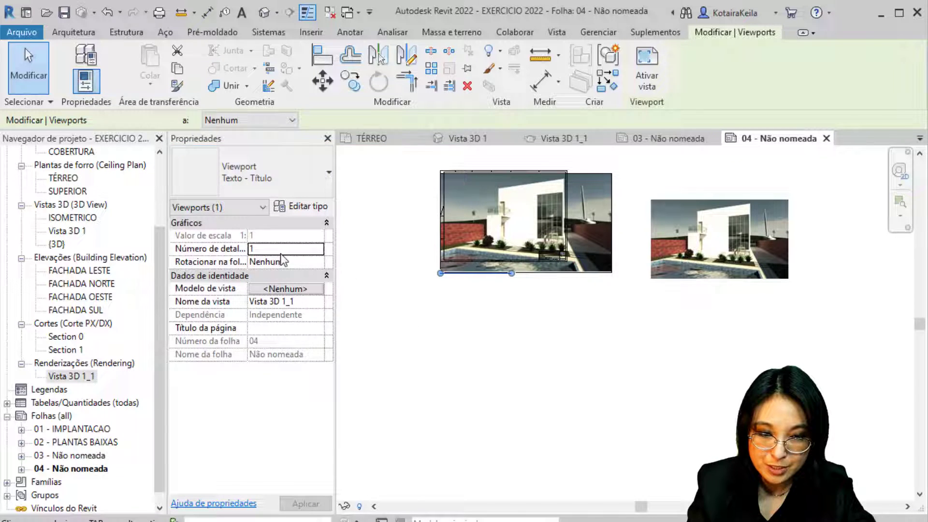
pyautogui.click(551, 332)
# Shrink the viewport's render image slightly using its top-right grip.
pyautogui.click(587, 248)
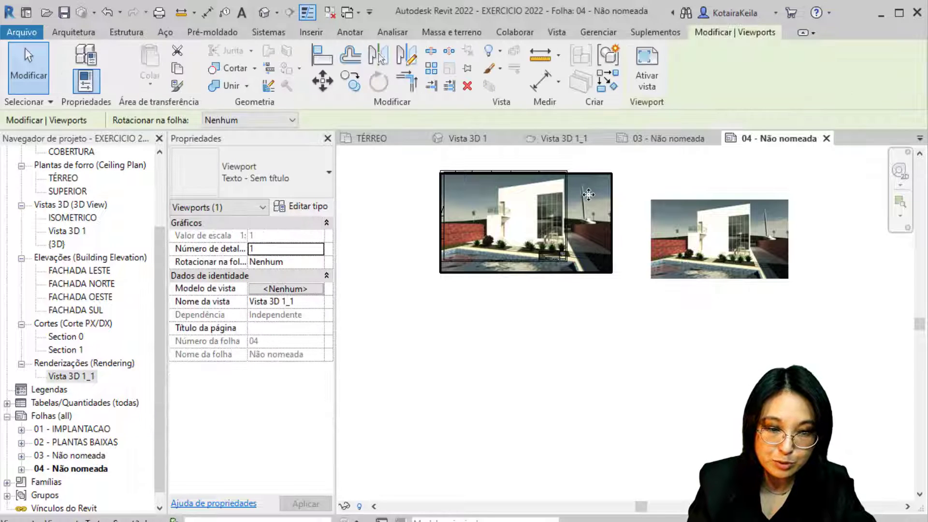
pyautogui.press('Escape')
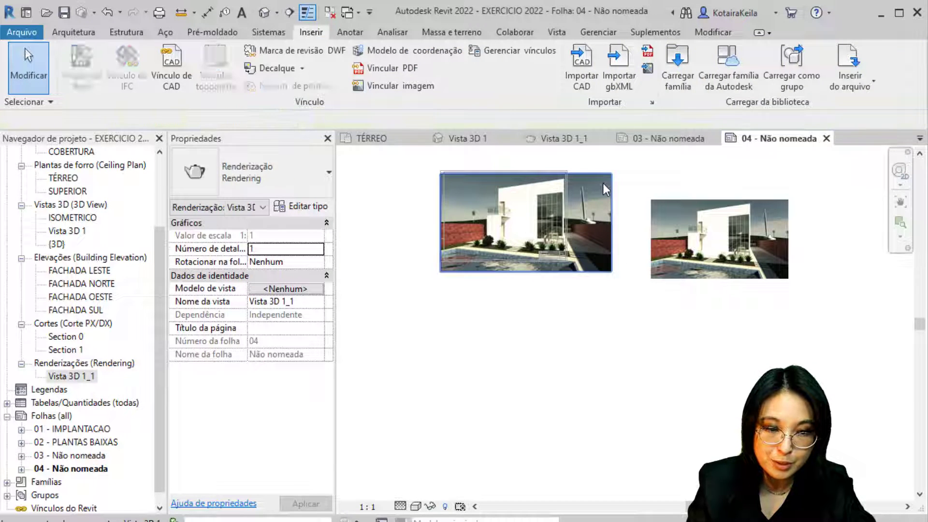
pyautogui.click(602, 183)
pyautogui.moveTo(612, 173); pyautogui.dragTo(566, 199)
pyautogui.click(377, 236)
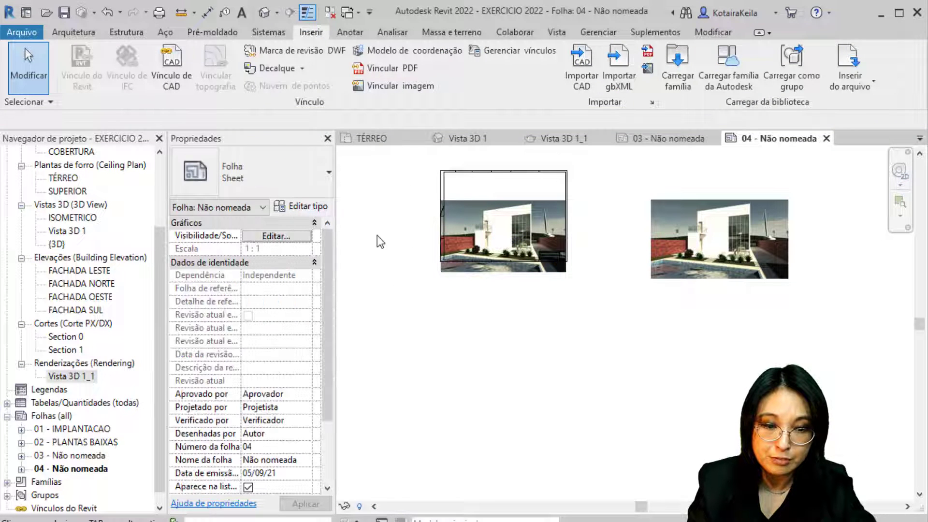
pyautogui.click(706, 237)
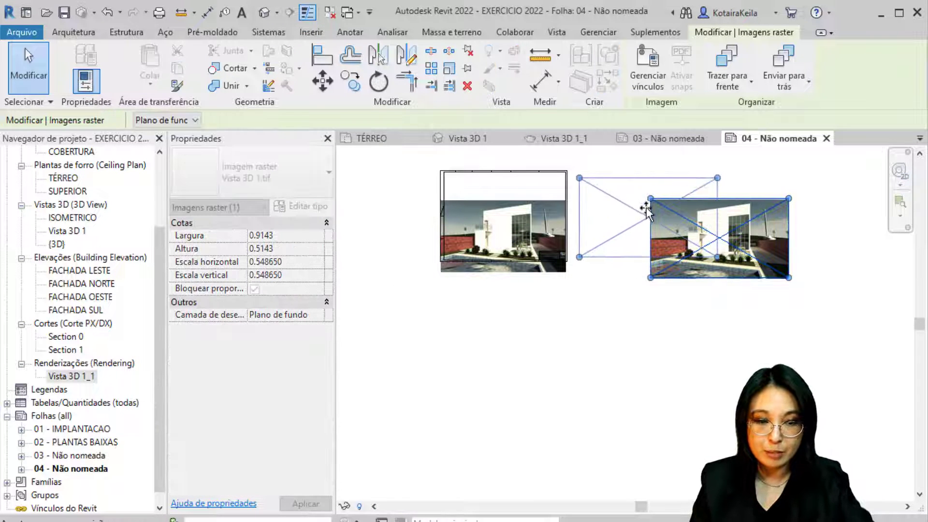
# Move the TIF image against the render and shrink it to 0.8095 × 0.4553.
pyautogui.moveTo(642, 193); pyautogui.dragTo(572, 176)
pyautogui.scroll(2, 648, 247)
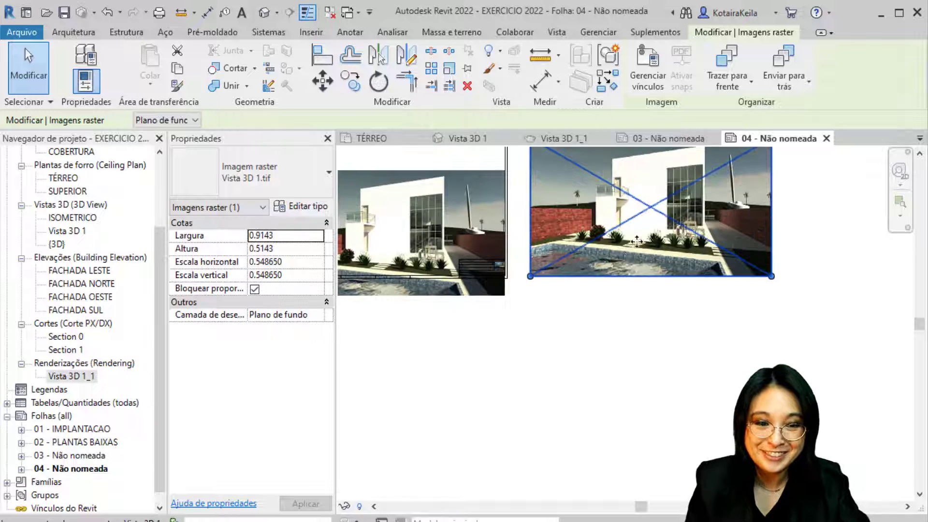
pyautogui.moveTo(689, 265); pyautogui.dragTo(729, 285, button='middle')
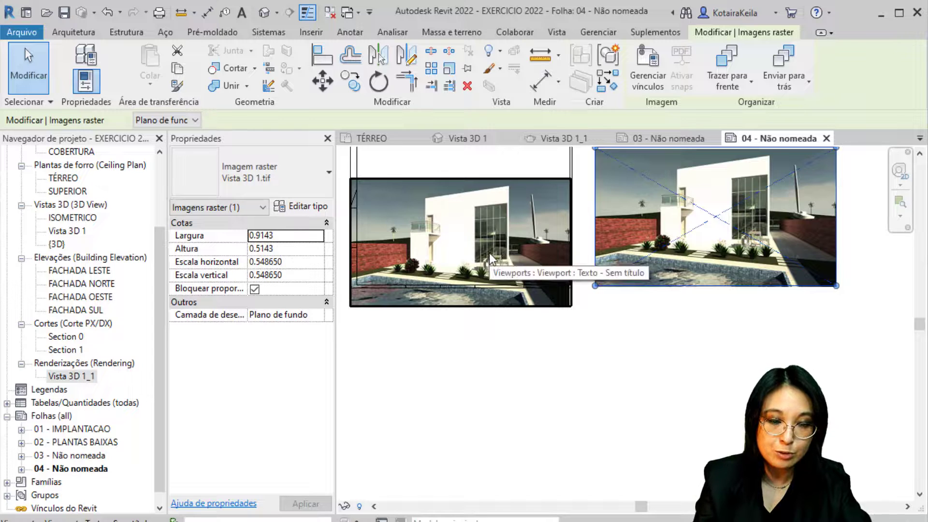
pyautogui.click(799, 207)
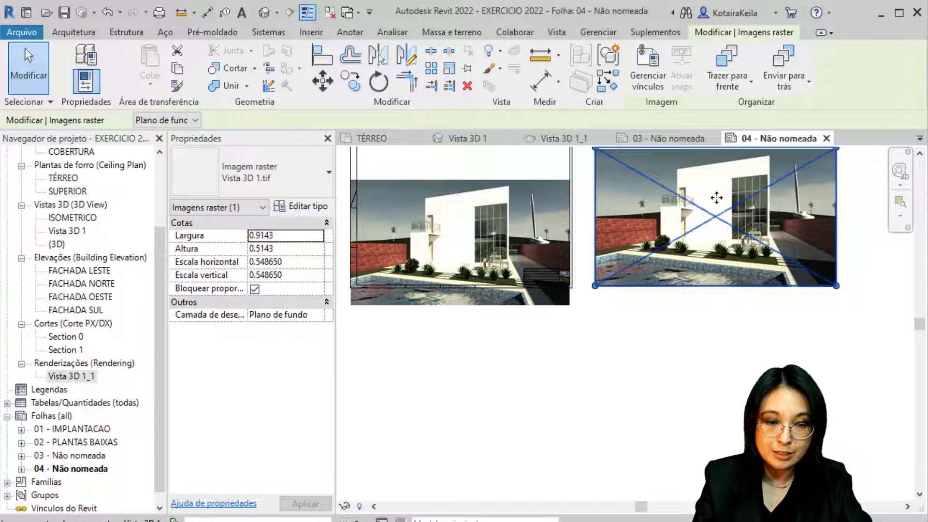
pyautogui.click(704, 226)
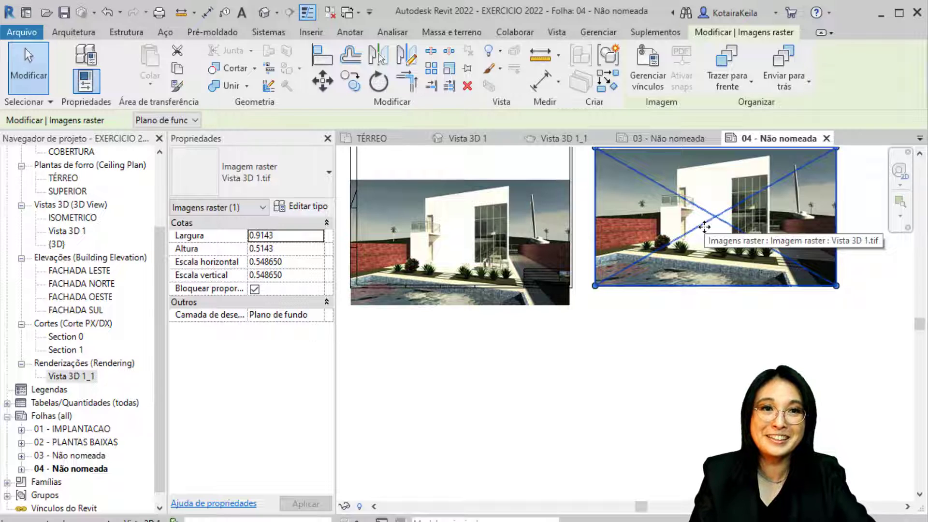
pyautogui.moveTo(704, 227); pyautogui.dragTo(648, 243)
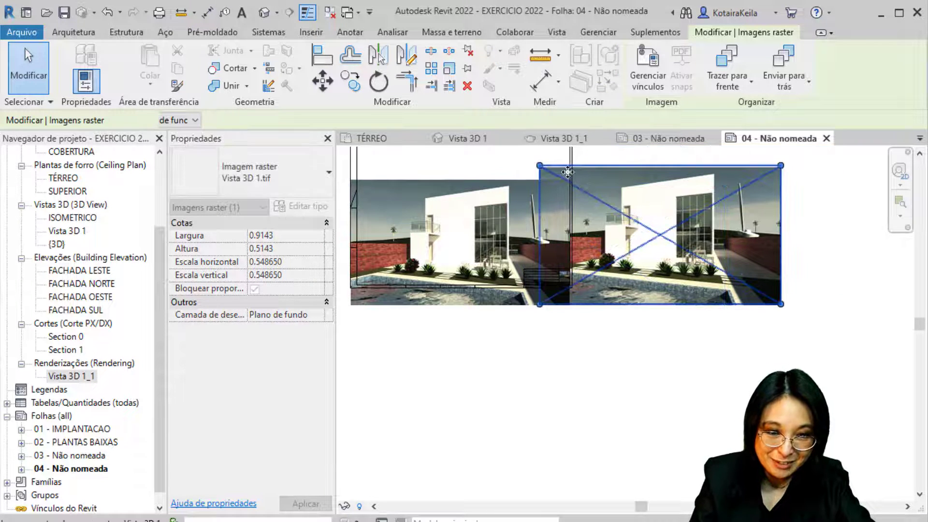
pyautogui.moveTo(543, 168); pyautogui.dragTo(565, 182)
# Pan and zoom across the sheet to check the join between the images.
pyautogui.scroll(2, 578, 322)
pyautogui.scroll(2, 573, 322)
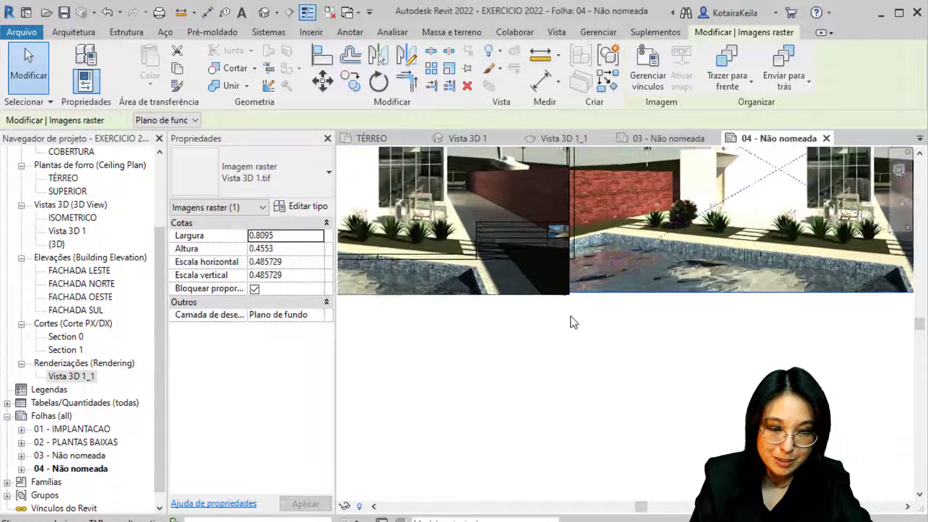
pyautogui.scroll(1, 573, 323)
pyautogui.moveTo(573, 322)
pyautogui.mouseDown(button='middle')
pyautogui.moveTo(764, 294)
pyautogui.moveTo(491, 310)
pyautogui.mouseUp(button='middle')
pyautogui.moveTo(708, 324)
pyautogui.mouseDown(button='middle')
pyautogui.moveTo(456, 337)
pyautogui.moveTo(441, 346)
pyautogui.moveTo(590, 457)
pyautogui.moveTo(631, 460)
pyautogui.moveTo(522, 429)
pyautogui.mouseUp(button='middle')
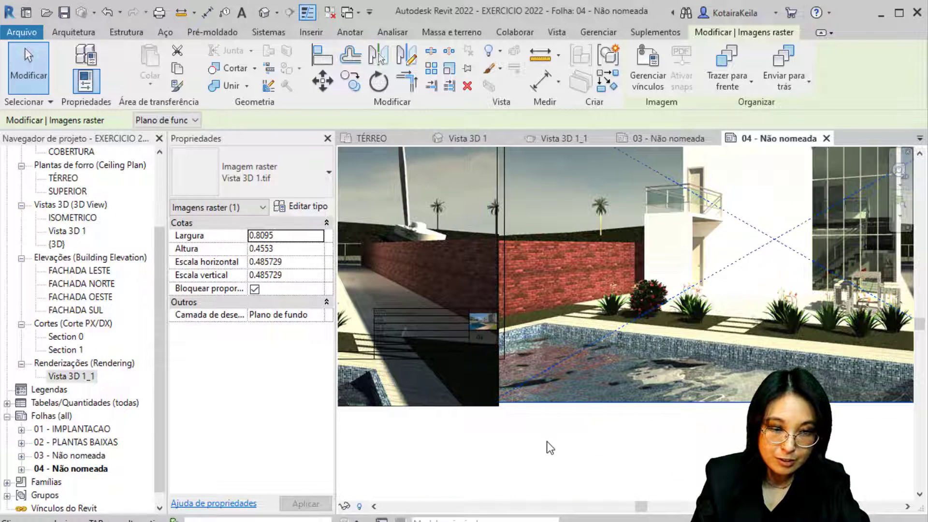
pyautogui.click(547, 441)
pyautogui.moveTo(674, 315)
pyautogui.mouseDown(button='middle')
pyautogui.moveTo(541, 347)
pyautogui.moveTo(463, 327)
pyautogui.mouseUp(button='middle')
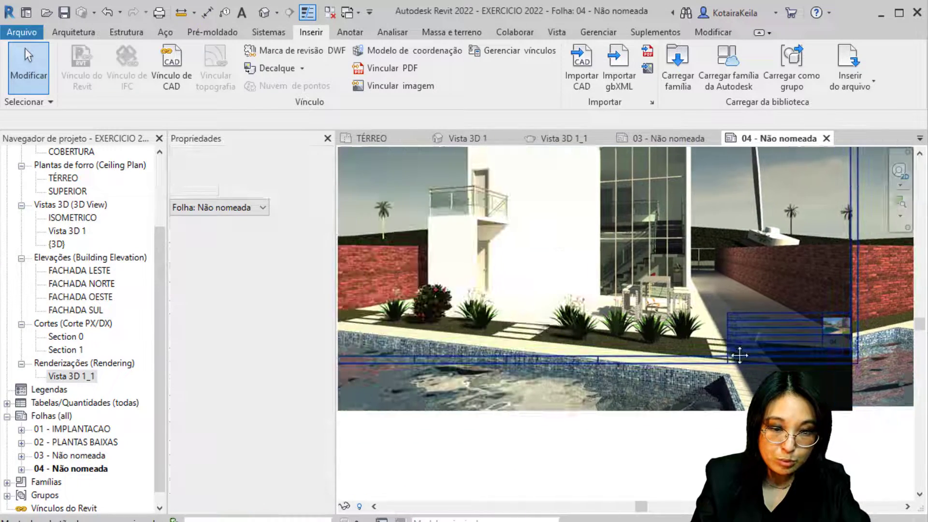
pyautogui.moveTo(739, 355); pyautogui.dragTo(652, 353, button='middle')
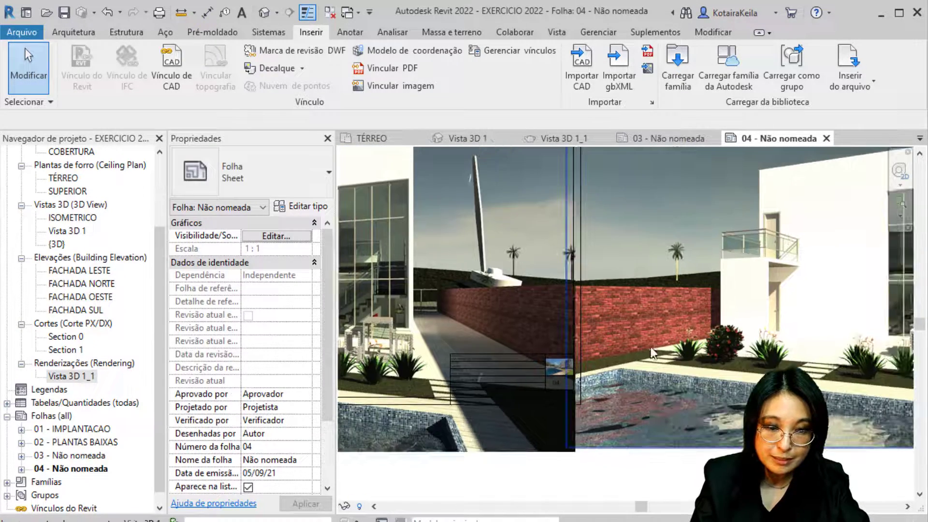
pyautogui.scroll(-3, 652, 352)
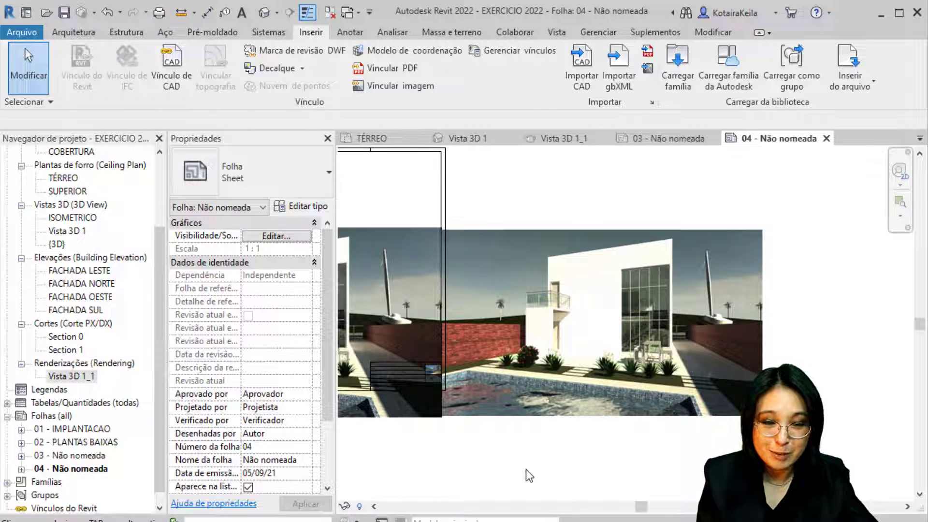
# Rename the 3D view 'Vista 3D 1' to 'persp piscina'.
pyautogui.click(65, 235)
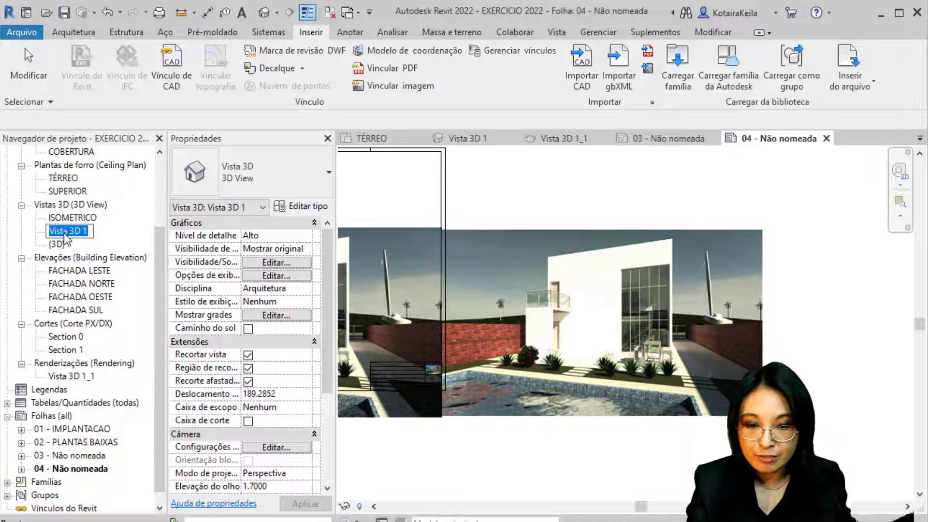
pyautogui.write('pers')
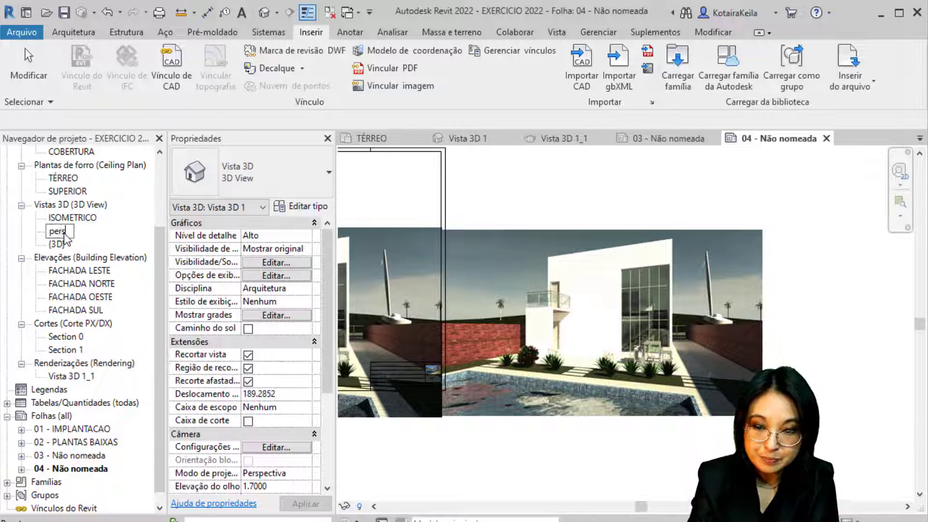
pyautogui.write('o piscina')
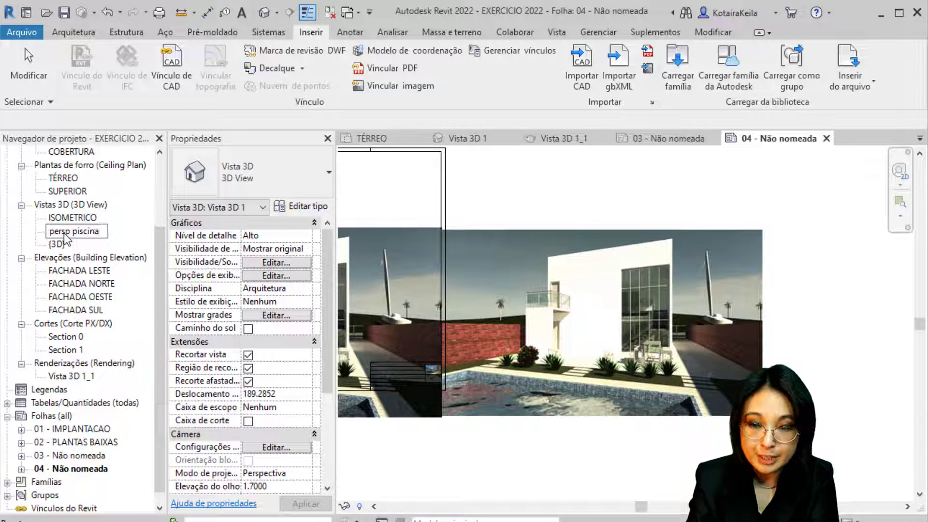
pyautogui.press('Return')
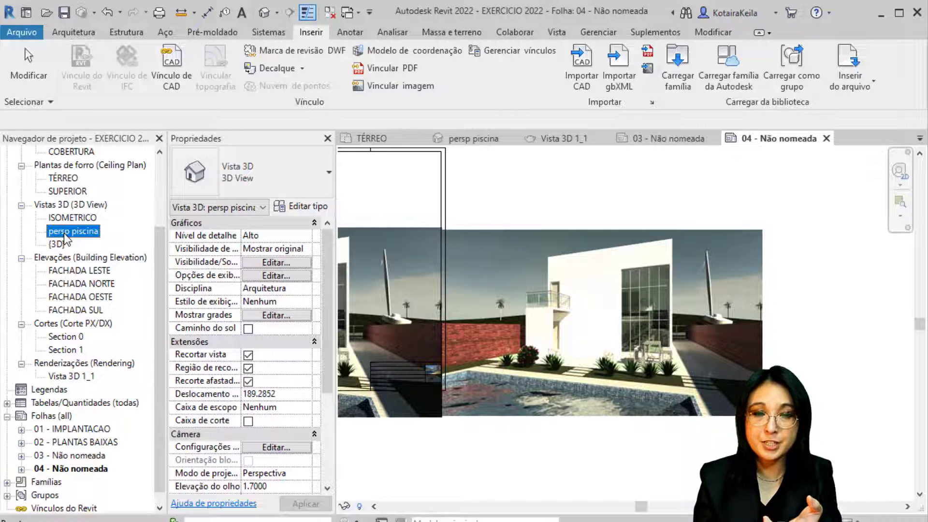